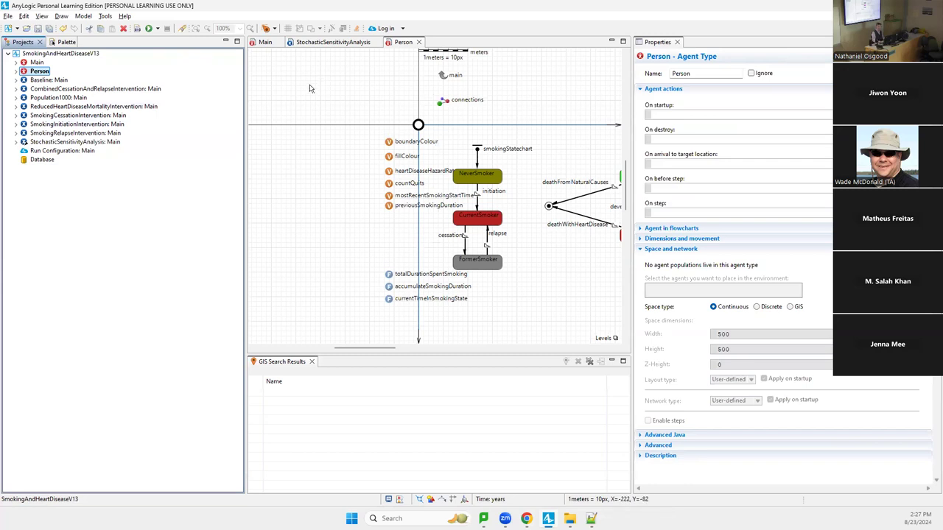
Place a Parameter from the Agent palette on the Person diagram, named birthTime with default 0.0.
{"action": "left_click", "coordinate": [66, 42]}
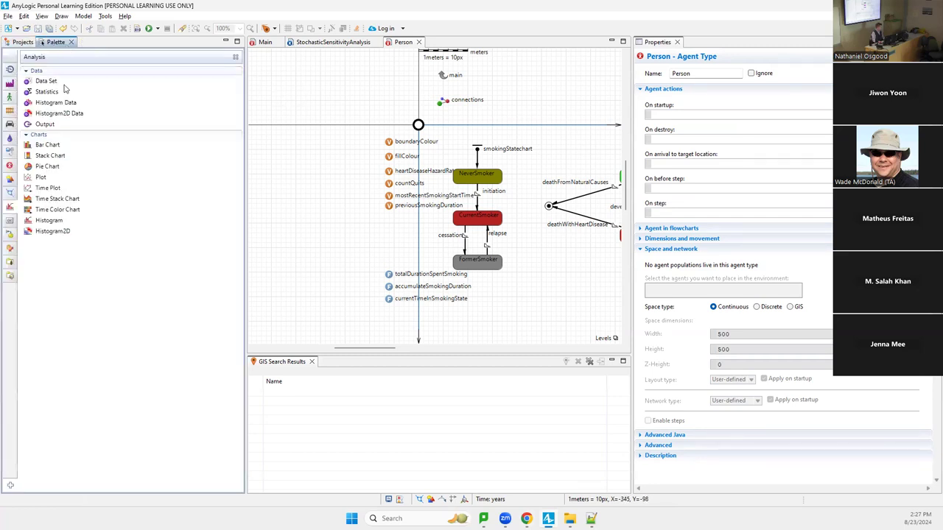
{"action": "left_click", "coordinate": [9, 166]}
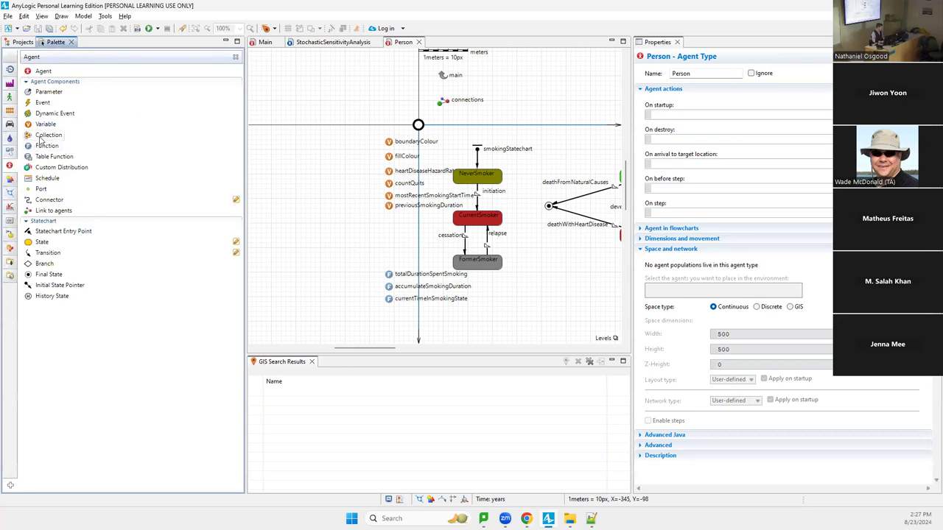
{"action": "left_click_drag", "start_coordinate": [42, 92], "coordinate": [386, 295]}
{"action": "left_click_drag", "start_coordinate": [378, 232], "coordinate": [335, 144]}
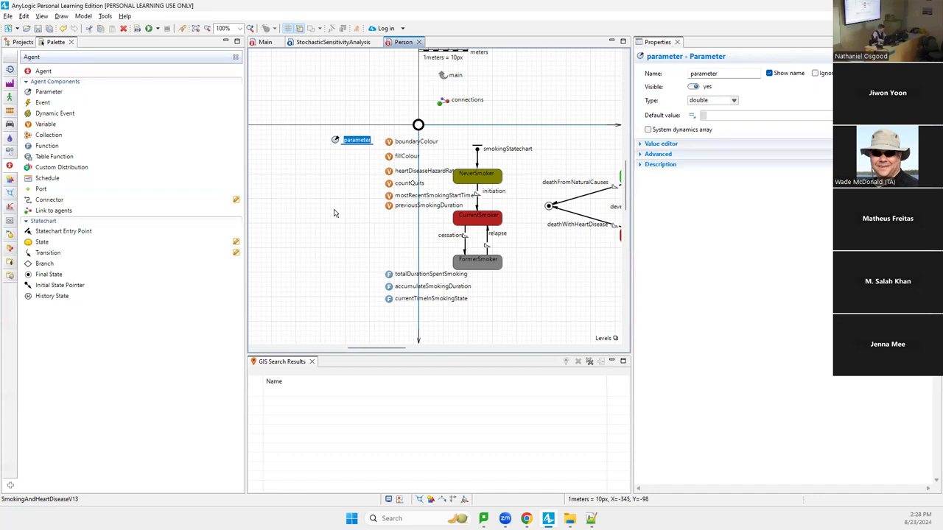
{"action": "type", "text": "birthTime"}
{"action": "key", "text": "Return"}
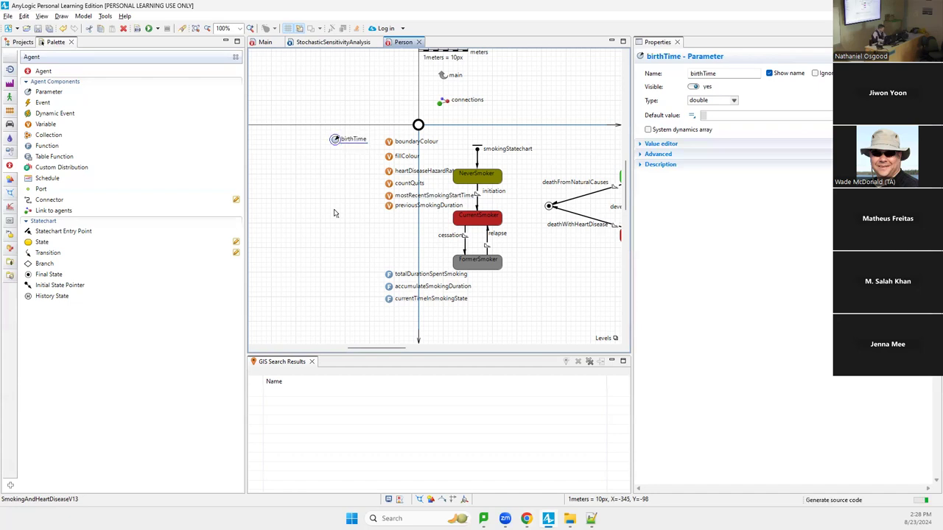
{"action": "left_click", "coordinate": [750, 115]}
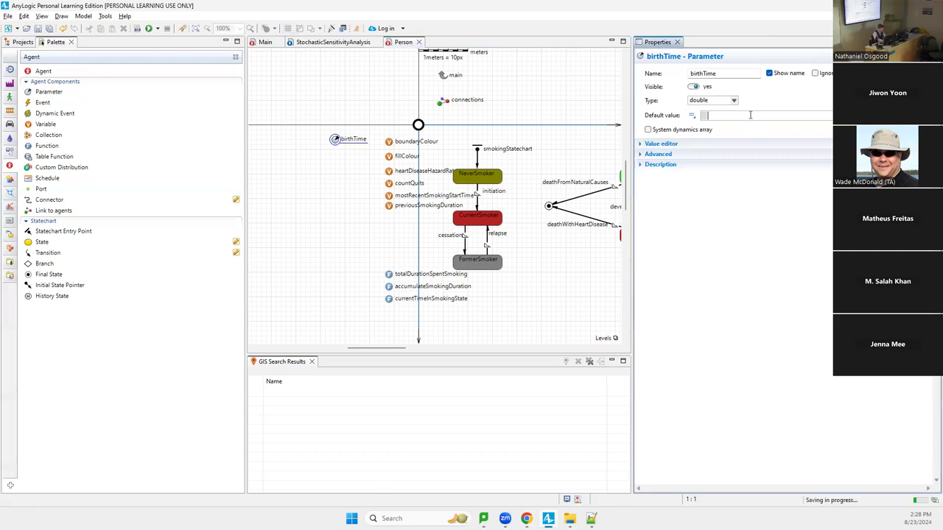
{"action": "type", "text": "0.0"}
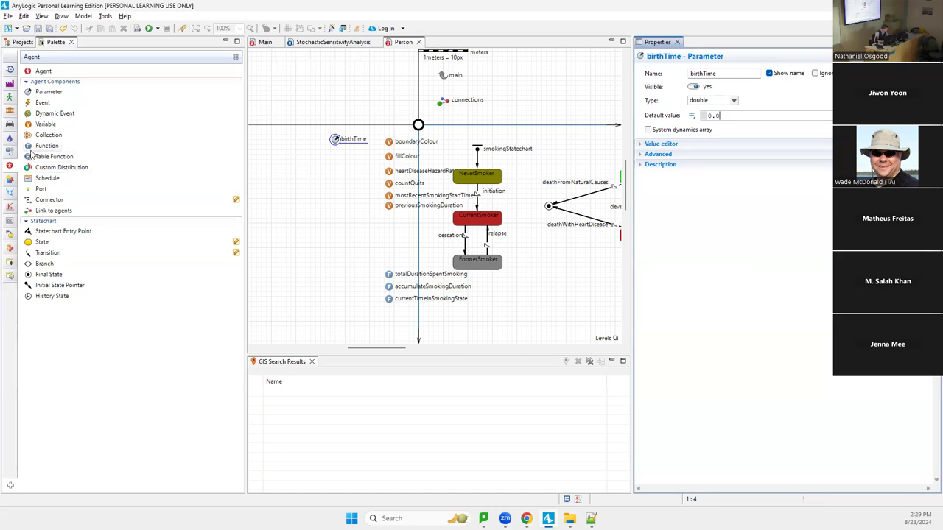
Add a Function below birthTime named currentAge, set to return a double value.
{"action": "left_click_drag", "start_coordinate": [33, 147], "coordinate": [336, 169]}
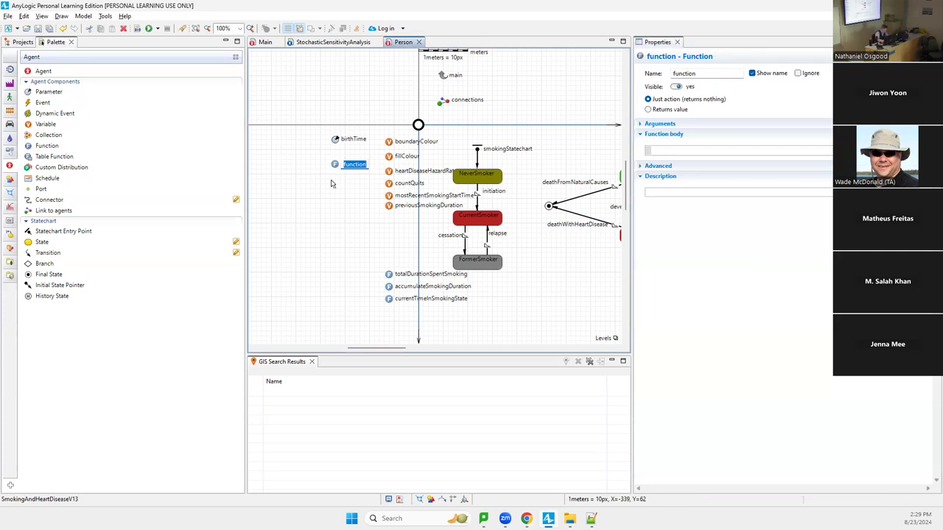
{"action": "type", "text": "currentS"}
{"action": "key", "text": "BackSpace"}
{"action": "type", "text": "Age"}
{"action": "key", "text": "Return"}
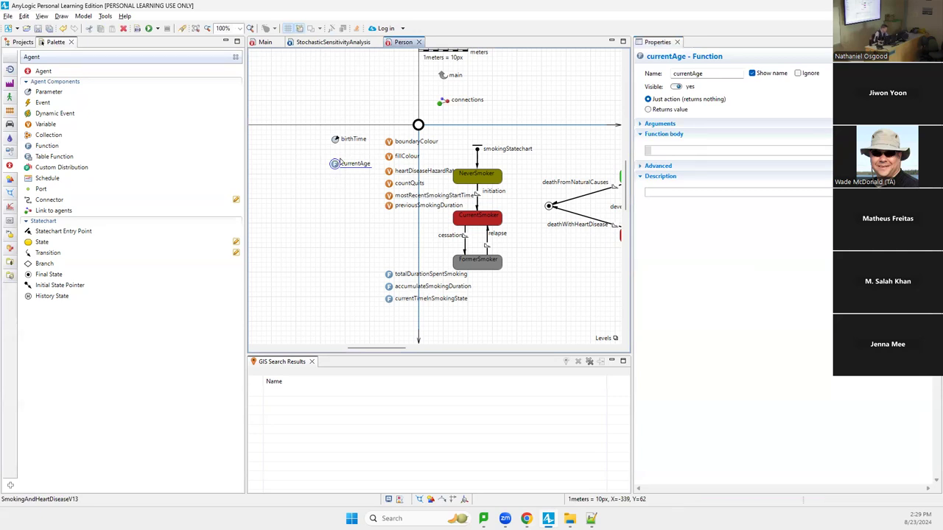
{"action": "left_click", "coordinate": [666, 110]}
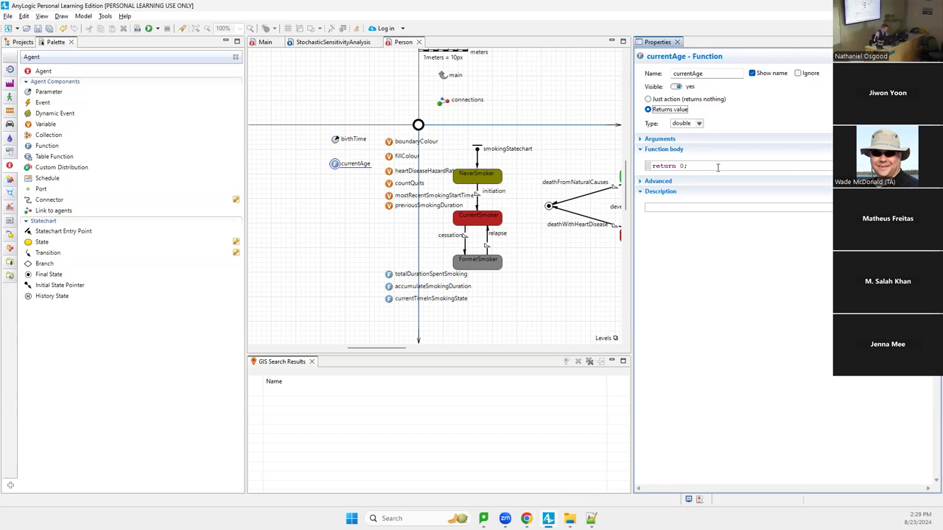
{"action": "left_click", "coordinate": [717, 168]}
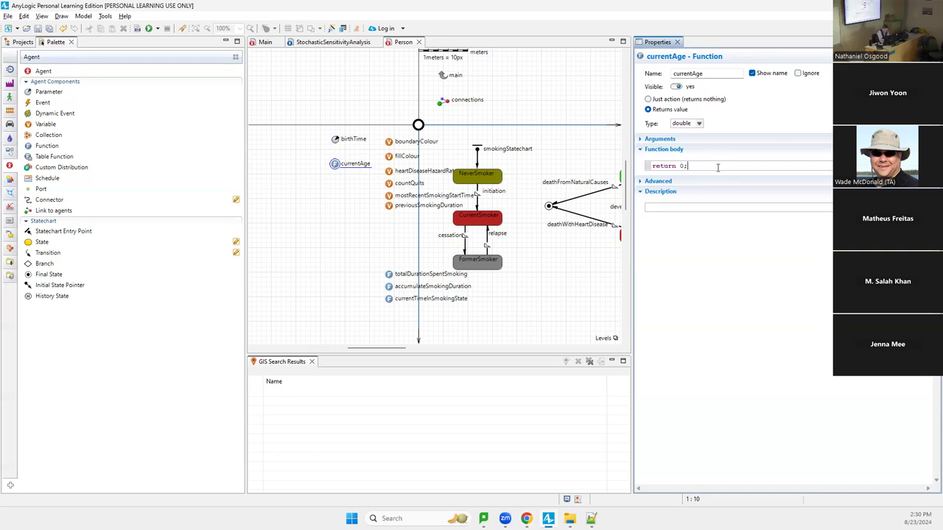
Change the currentAge body to return (time() - birthTime); and save the model.
{"action": "key", "text": "BackSpace"}
{"action": "key", "text": "BackSpace"}
{"action": "type", "text": "time()"}
{"action": "type", "text": "- birthTime"}
{"action": "type", "text": ";"}
{"action": "key", "text": "Left"}
{"action": "key", "text": "Left"}
{"action": "key", "text": "Left"}
{"action": "key", "text": "Left"}
{"action": "key", "text": "Left"}
{"action": "type", "text": "("}
{"action": "key", "text": "End"}
{"action": "type", "text": ")"}
{"action": "key", "text": "ctrl+s"}
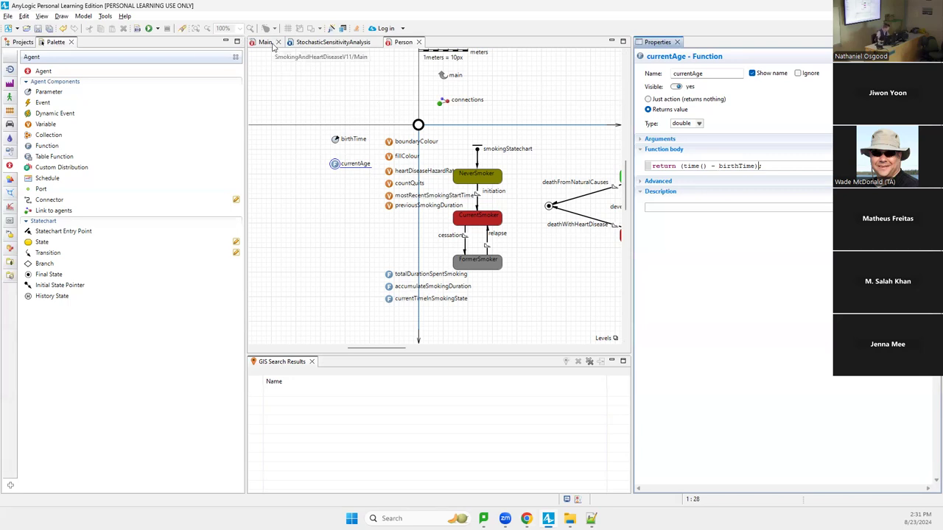
Switch from the Person diagram to the Main agent's diagram.
{"action": "left_click", "coordinate": [269, 45]}
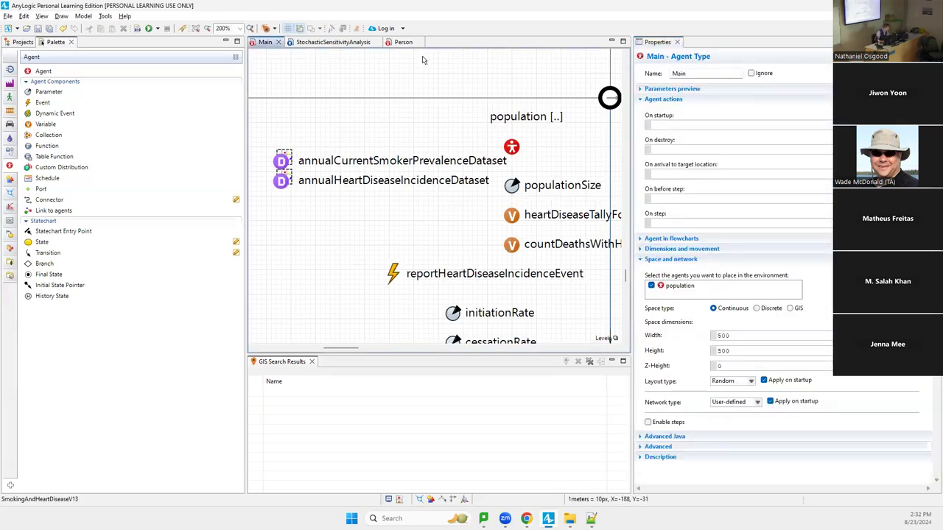
{"action": "left_click", "coordinate": [404, 43]}
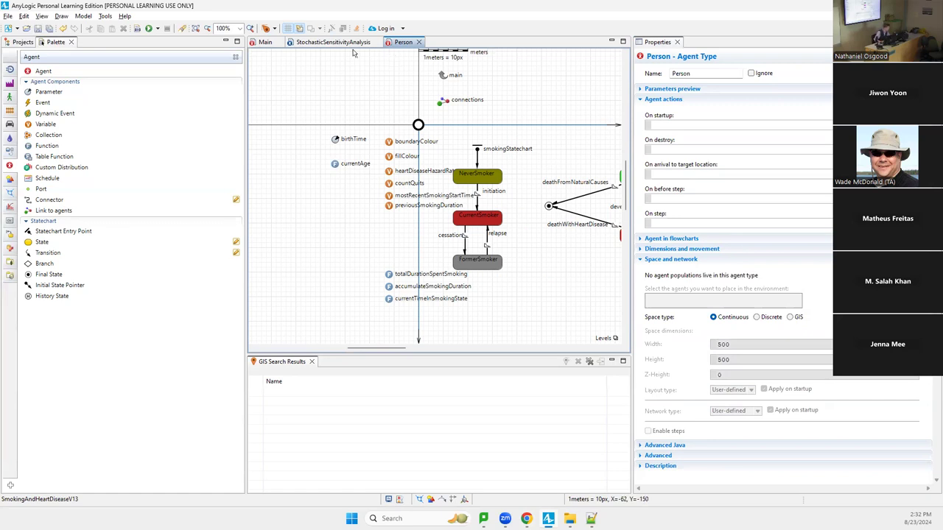
{"action": "left_click", "coordinate": [266, 45]}
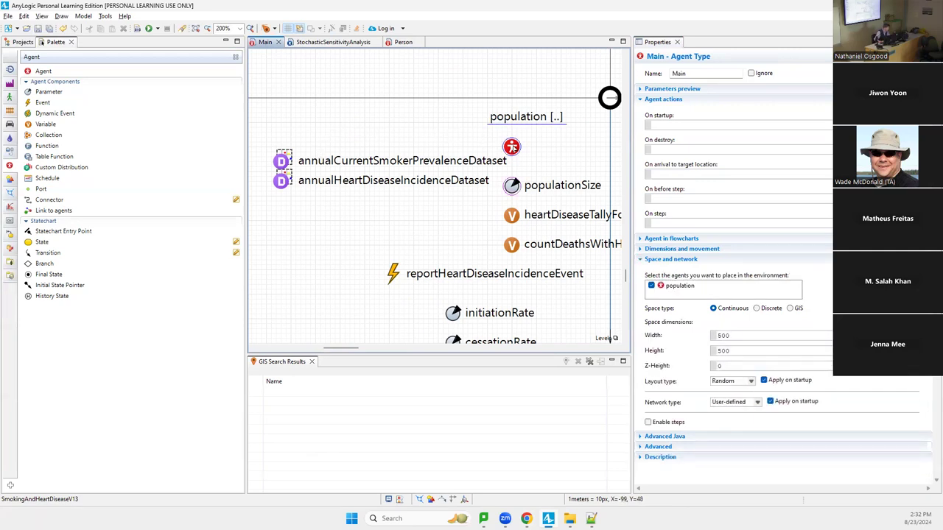
Set the population's birthTime to uniform(-80.0, 0.0), then inspect the populationSize parameter.
{"action": "left_click_drag", "start_coordinate": [528, 130], "coordinate": [568, 159]}
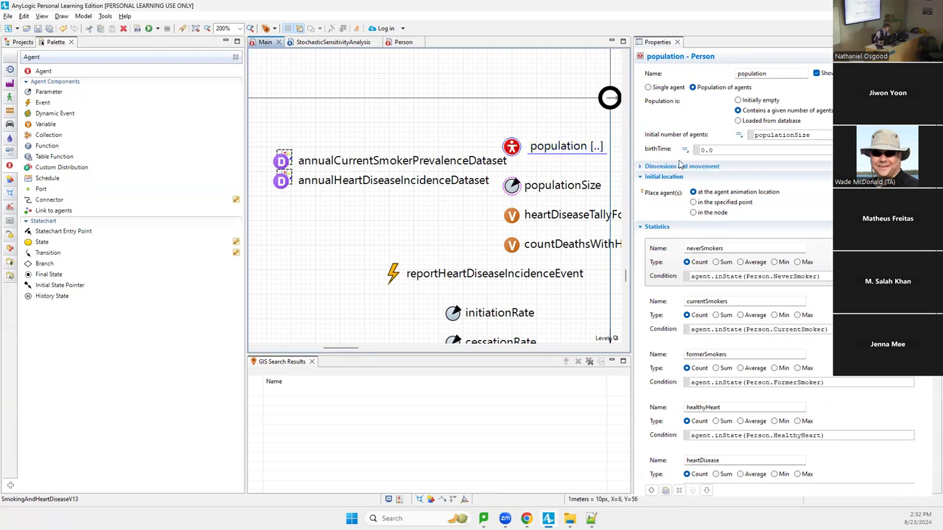
{"action": "left_click", "coordinate": [715, 149]}
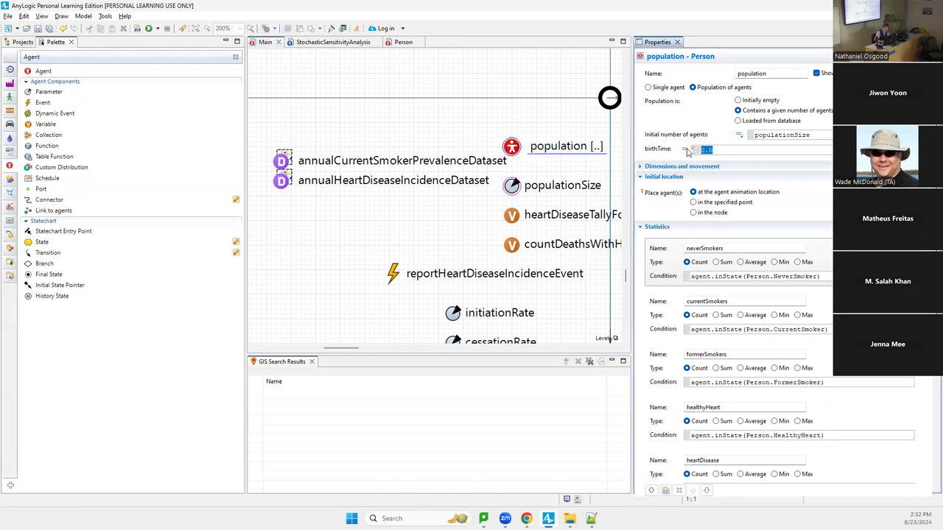
{"action": "left_click", "coordinate": [688, 150]}
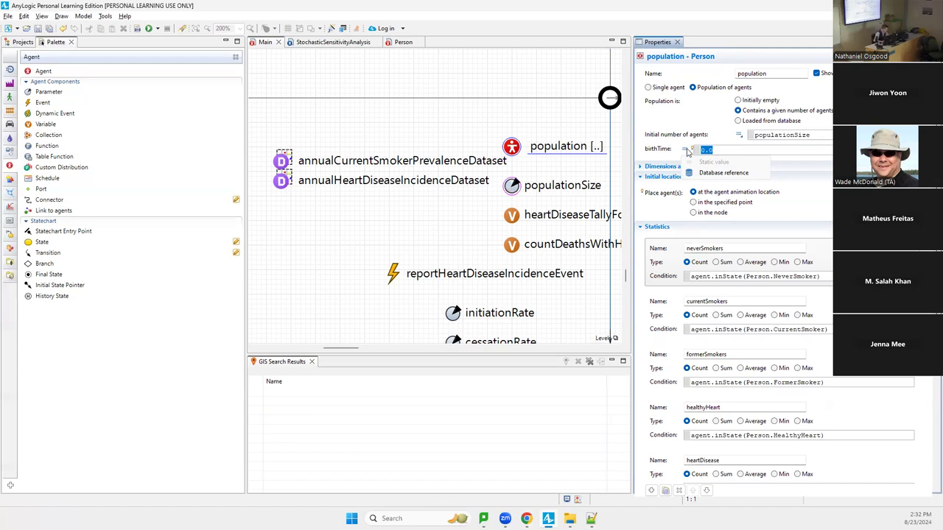
{"action": "left_click", "coordinate": [715, 152]}
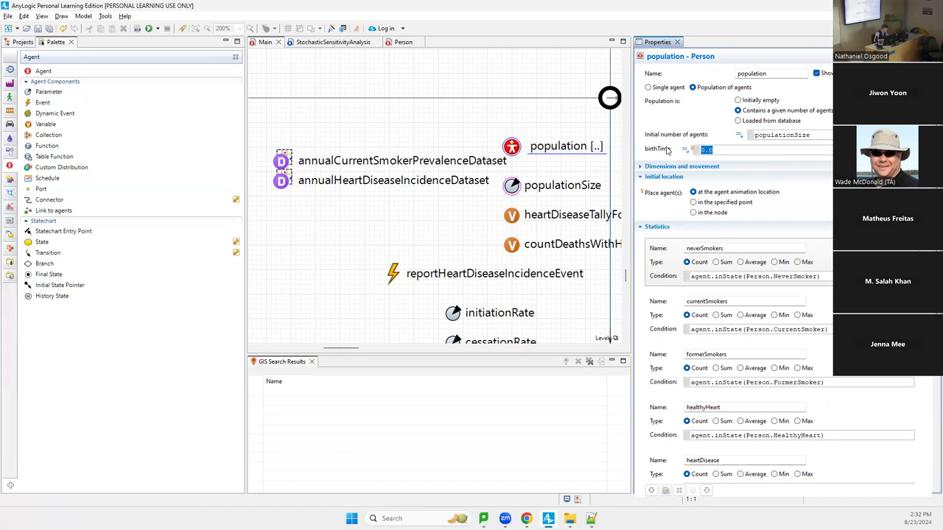
{"action": "type", "text": "ujifor"}
{"action": "key", "text": "BackSpace"}
{"action": "key", "text": "BackSpace"}
{"action": "key", "text": "BackSpace"}
{"action": "key", "text": "BackSpace"}
{"action": "key", "text": "BackSpace"}
{"action": "key", "text": "BackSpace"}
{"action": "type", "text": "uniform"}
{"action": "type", "text": "("}
{"action": "type", "text": "-"}
{"action": "type", "text": "75"}
{"action": "key", "text": "BackSpace"}
{"action": "key", "text": "BackSpace"}
{"action": "type", "text": "80.0, 0.0"}
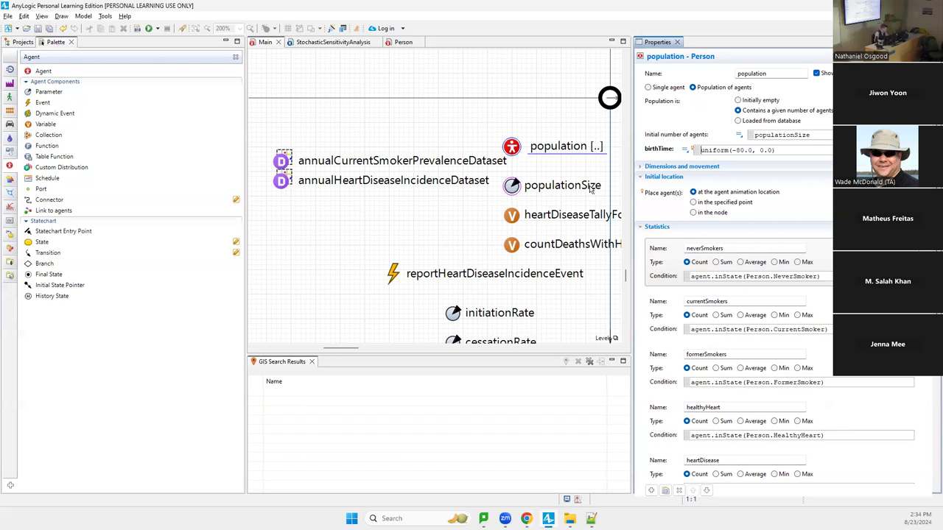
{"action": "left_click", "coordinate": [589, 186]}
Widen the Main diagram area and scroll through the stacked charts to Cumulative Deaths with Heart Disease.
{"action": "scroll", "coordinate": [590, 190], "scroll_direction": "up", "scroll_amount": 3}
{"action": "scroll", "coordinate": [589, 190], "scroll_direction": "up", "scroll_amount": 3}
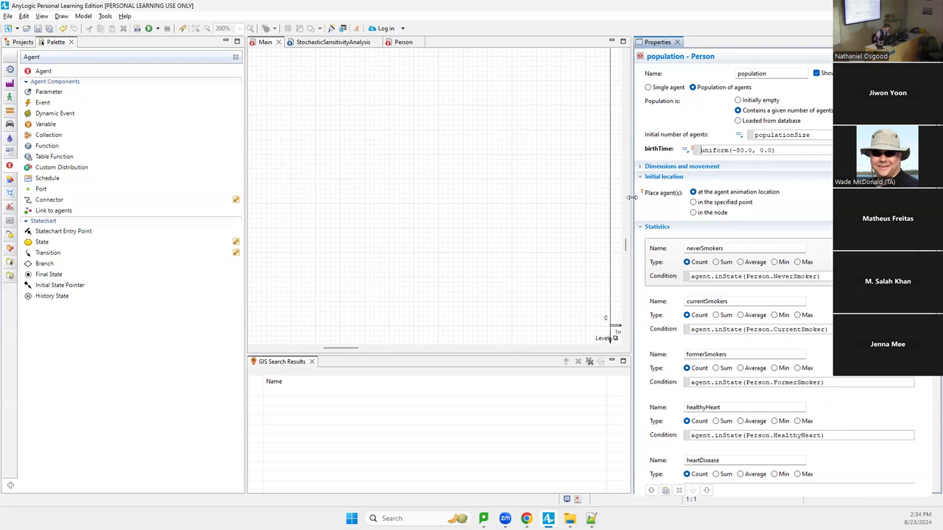
{"action": "left_click_drag", "start_coordinate": [635, 201], "coordinate": [726, 203]}
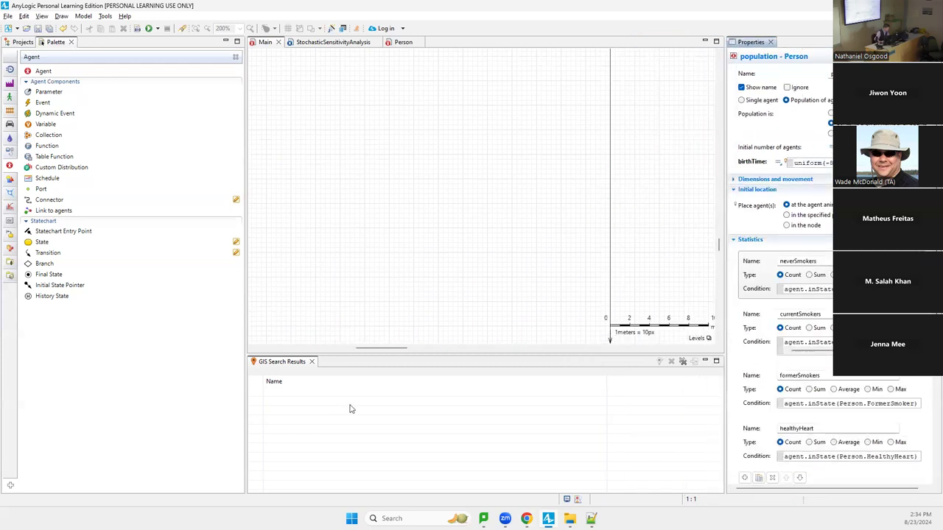
{"action": "left_click_drag", "start_coordinate": [378, 350], "coordinate": [434, 356]}
{"action": "scroll", "coordinate": [434, 357], "scroll_direction": "down", "scroll_amount": 5}
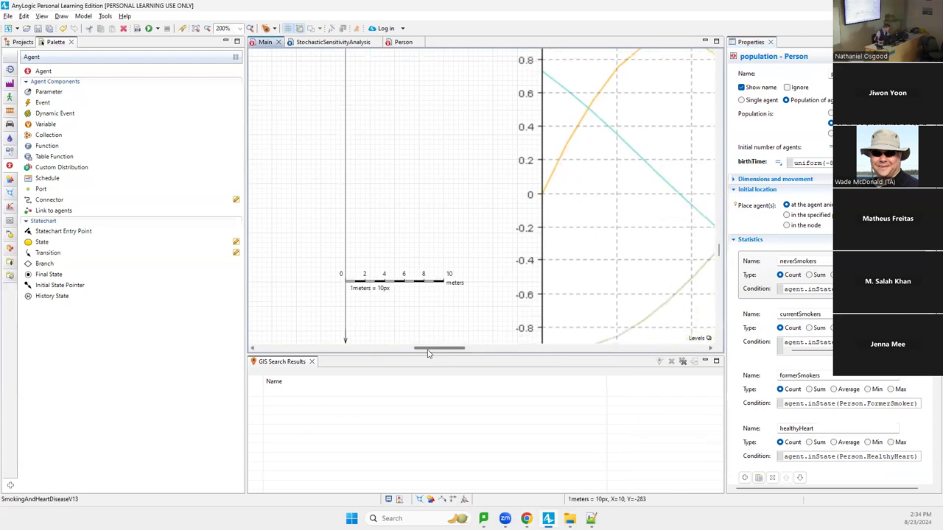
{"action": "scroll", "coordinate": [428, 354], "scroll_direction": "up", "scroll_amount": 3}
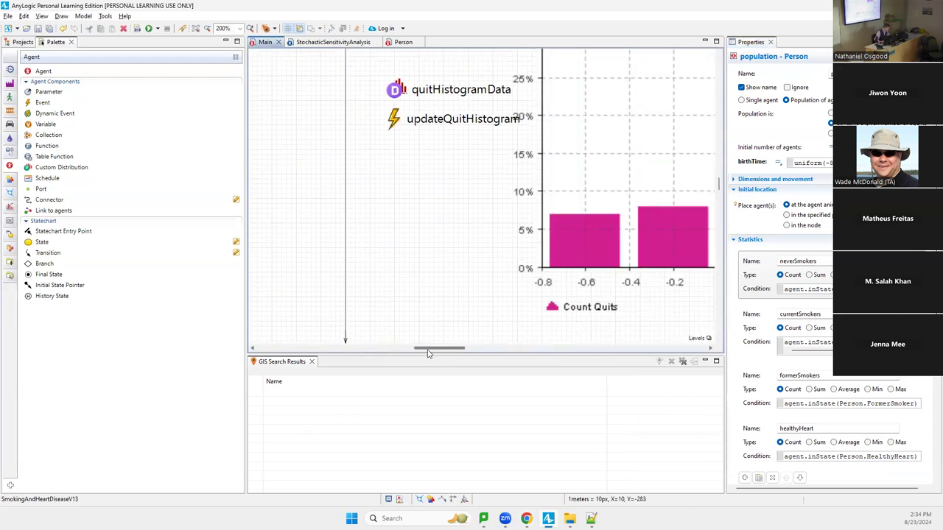
{"action": "scroll", "coordinate": [429, 354], "scroll_direction": "up", "scroll_amount": 1}
{"action": "scroll", "coordinate": [437, 302], "scroll_direction": "up", "scroll_amount": 1}
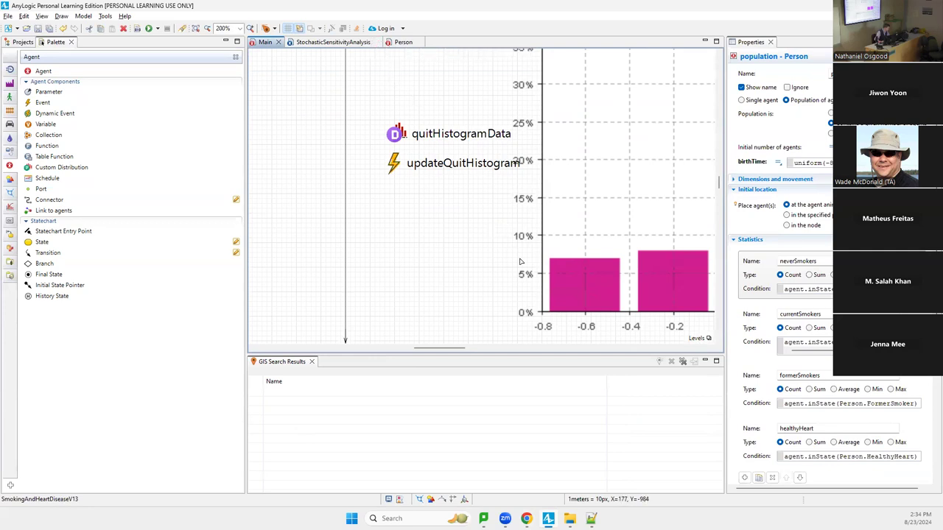
{"action": "scroll", "coordinate": [519, 262], "scroll_direction": "up", "scroll_amount": 10}
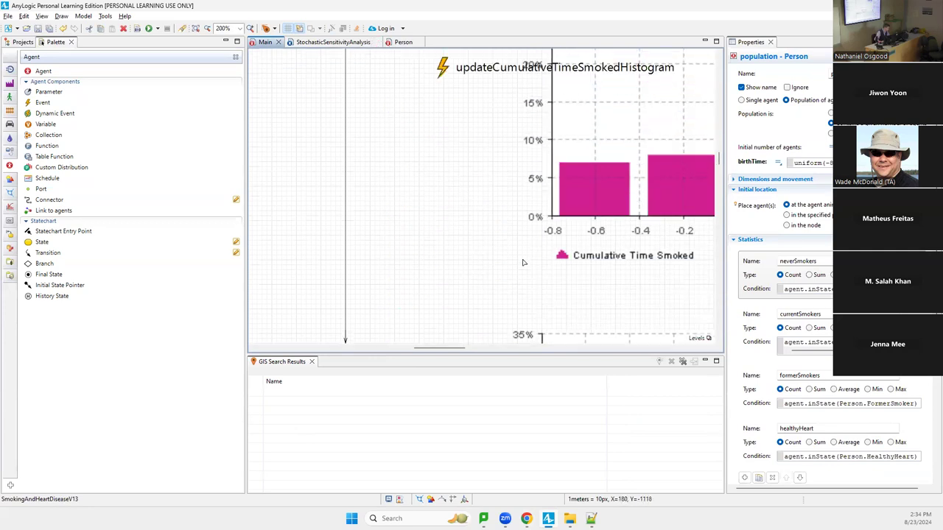
{"action": "scroll", "coordinate": [527, 260], "scroll_direction": "up", "scroll_amount": 10}
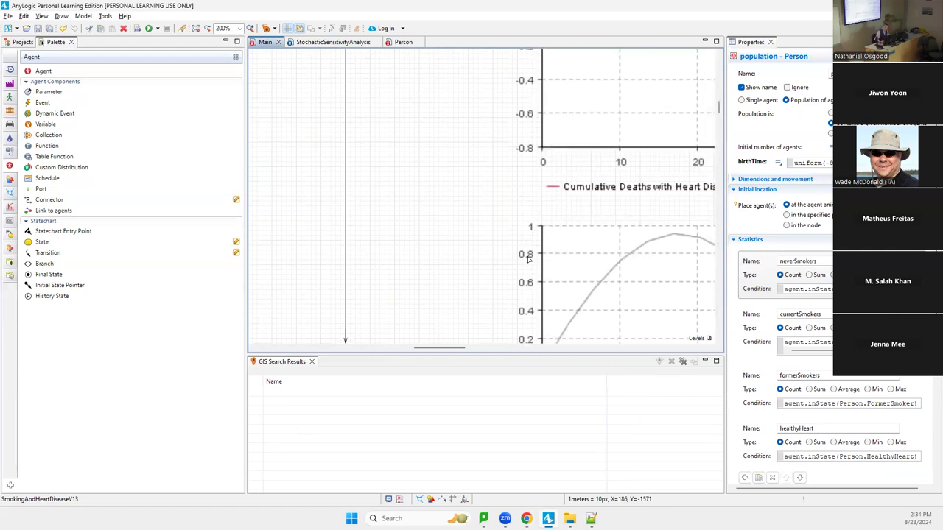
{"action": "scroll", "coordinate": [527, 258], "scroll_direction": "up", "scroll_amount": 10}
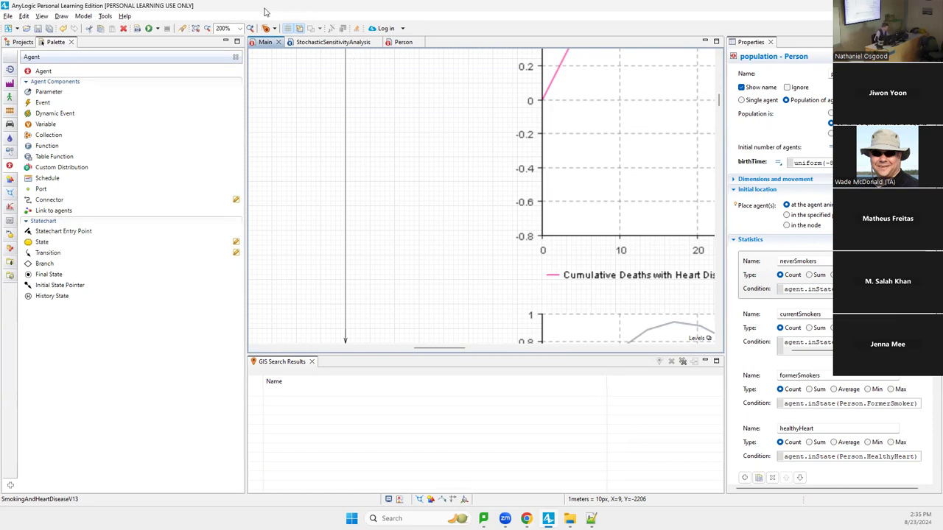
Set the Main canvas zoom to 100% and scroll slightly.
{"action": "left_click", "coordinate": [239, 28]}
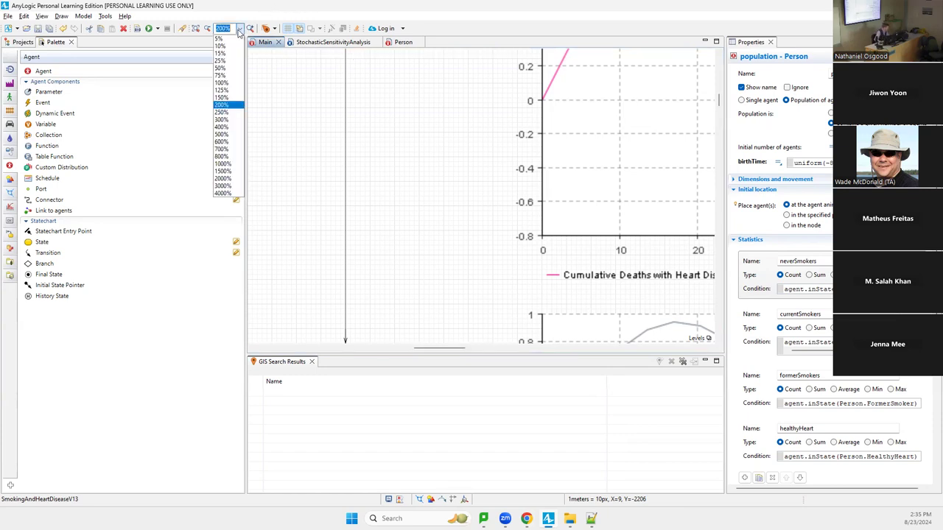
{"action": "left_click", "coordinate": [221, 83]}
{"action": "scroll", "coordinate": [424, 190], "scroll_direction": "up", "scroll_amount": 2}
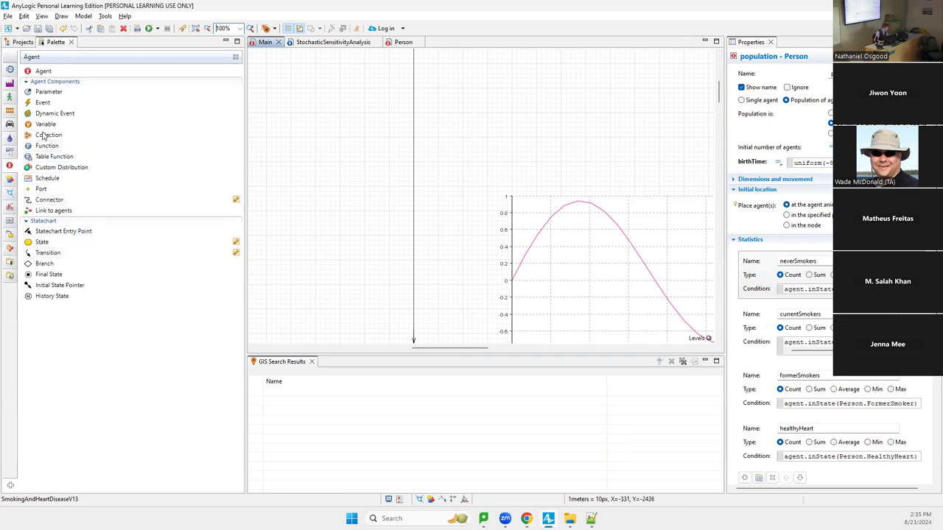
Place a Plot from the Analysis palette on Main and enlarge it to roughly 870 wide.
{"action": "left_click", "coordinate": [10, 207]}
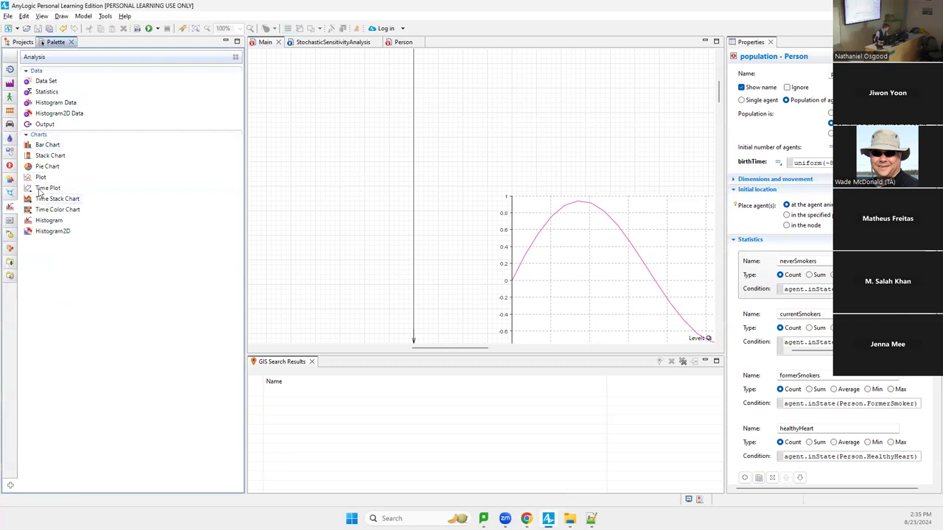
{"action": "left_click_drag", "start_coordinate": [41, 180], "coordinate": [489, 81]}
{"action": "left_click_drag", "start_coordinate": [418, 347], "coordinate": [517, 350]}
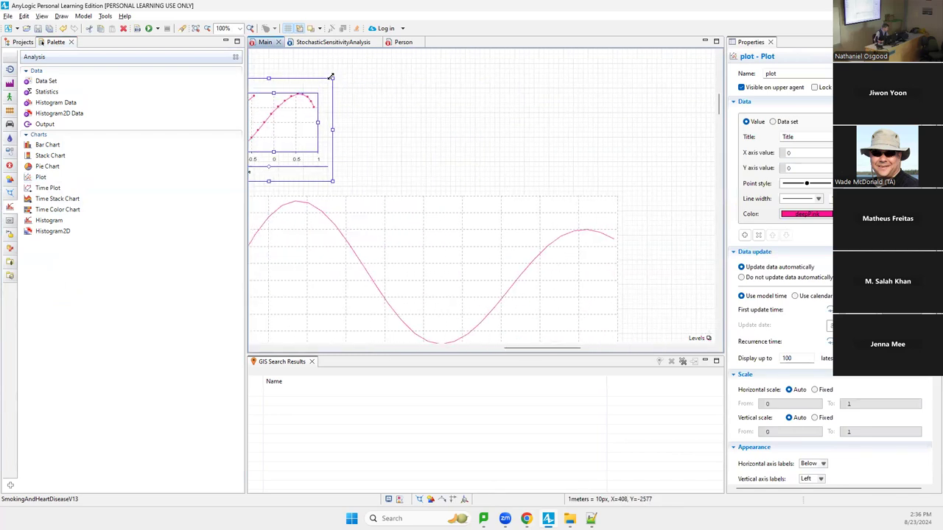
{"action": "left_click_drag", "start_coordinate": [332, 78], "coordinate": [635, 3]}
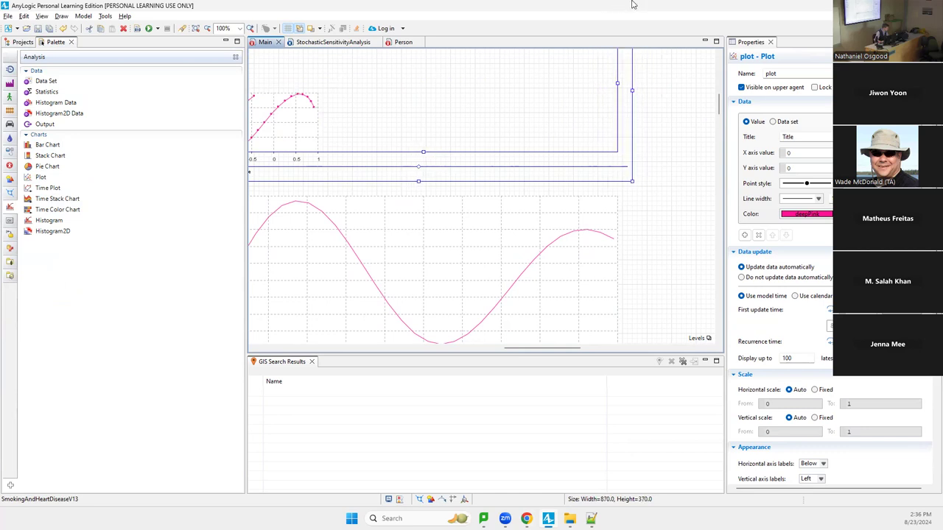
{"action": "scroll", "coordinate": [582, 189], "scroll_direction": "up", "scroll_amount": 3}
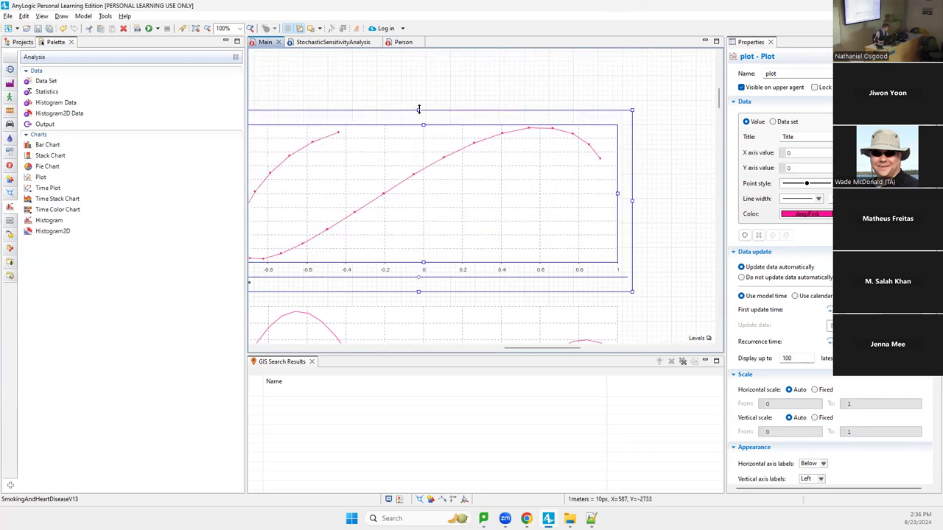
{"action": "left_click_drag", "start_coordinate": [419, 111], "coordinate": [420, 75]}
{"action": "left_click_drag", "start_coordinate": [541, 352], "coordinate": [462, 354]}
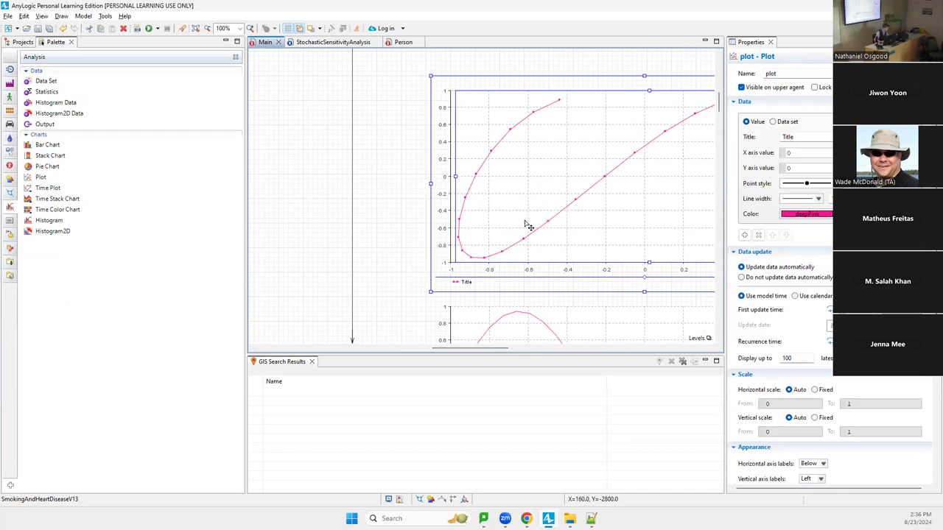
Rename the plot ageVsCumulativeTimeSmokedScatterplot and switch its data source to Data set.
{"action": "left_click", "coordinate": [732, 74]}
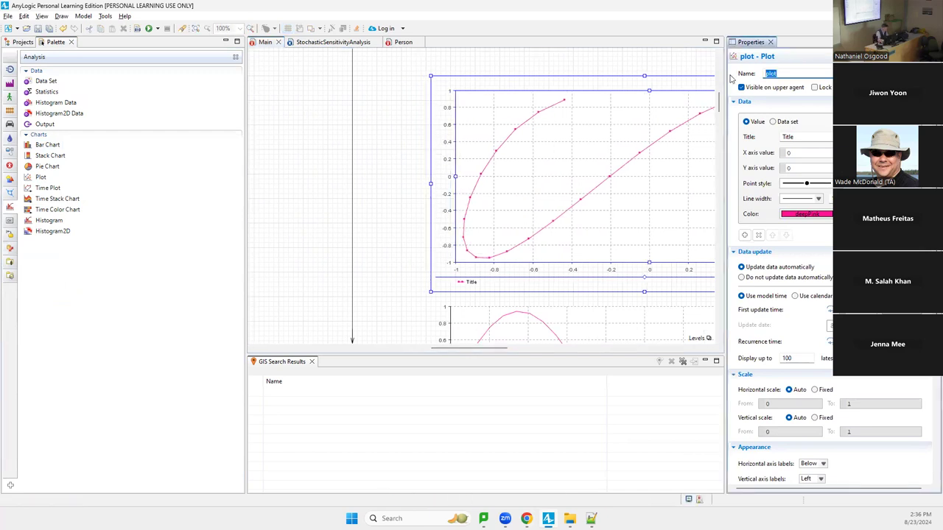
{"action": "type", "text": "age"}
{"action": "type", "text": "Vs"}
{"action": "type", "text": "C"}
{"action": "type", "text": "umulativeTime"}
{"action": "type", "text": "SmokedSca"}
{"action": "type", "text": "tterplot"}
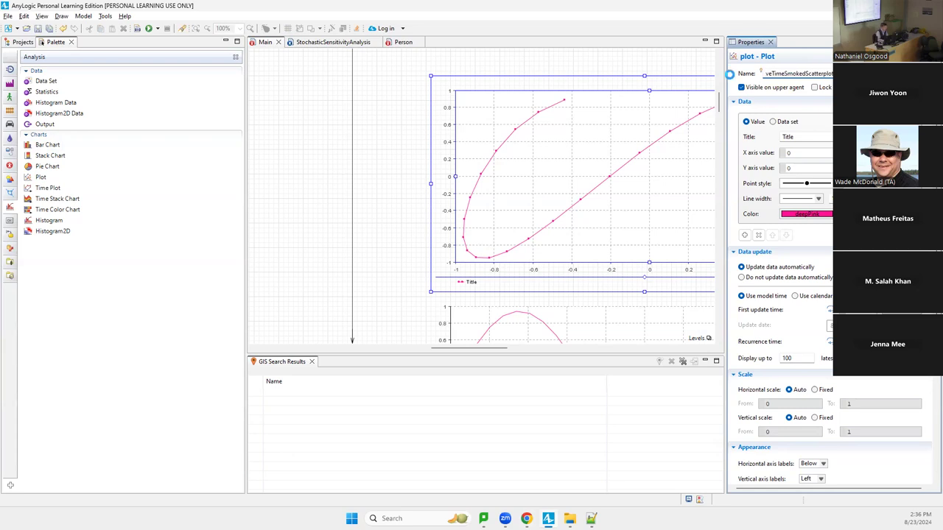
{"action": "key", "text": "ctrl+s"}
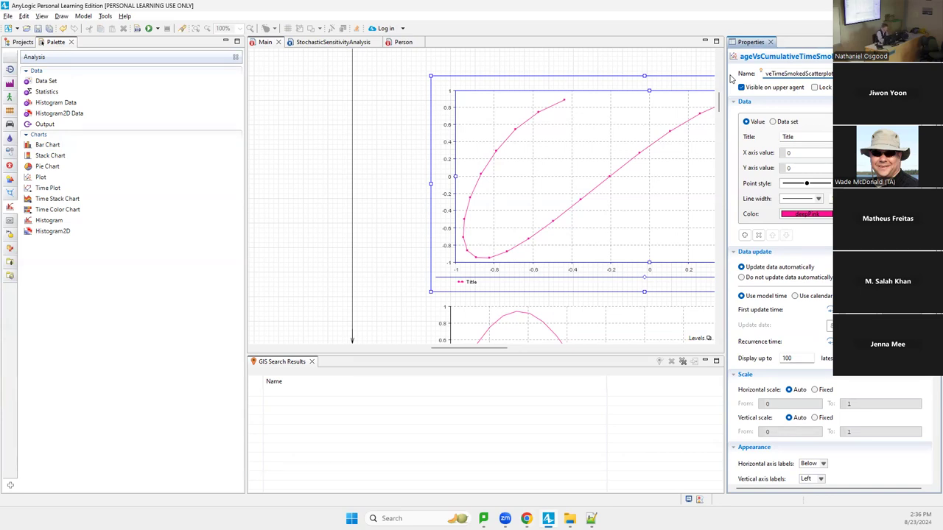
{"action": "left_click", "coordinate": [778, 124]}
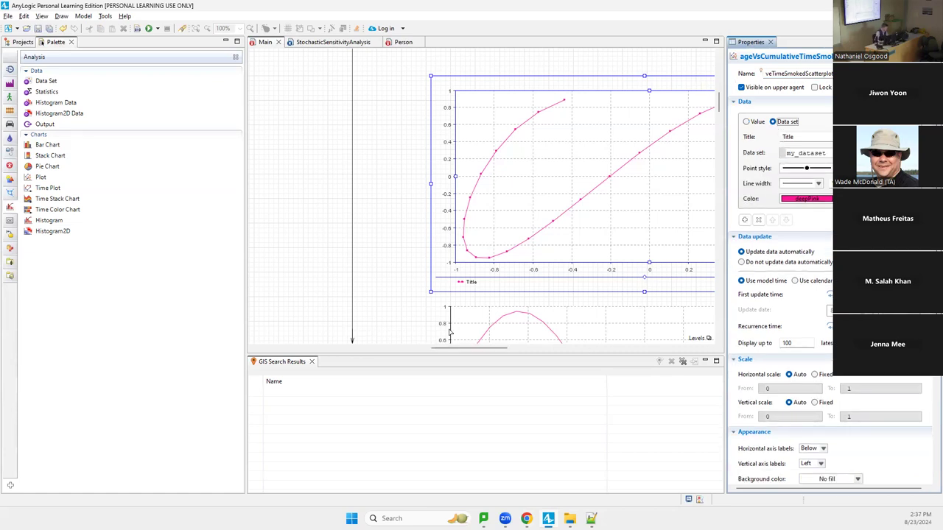
{"action": "left_click_drag", "start_coordinate": [463, 353], "coordinate": [406, 351]}
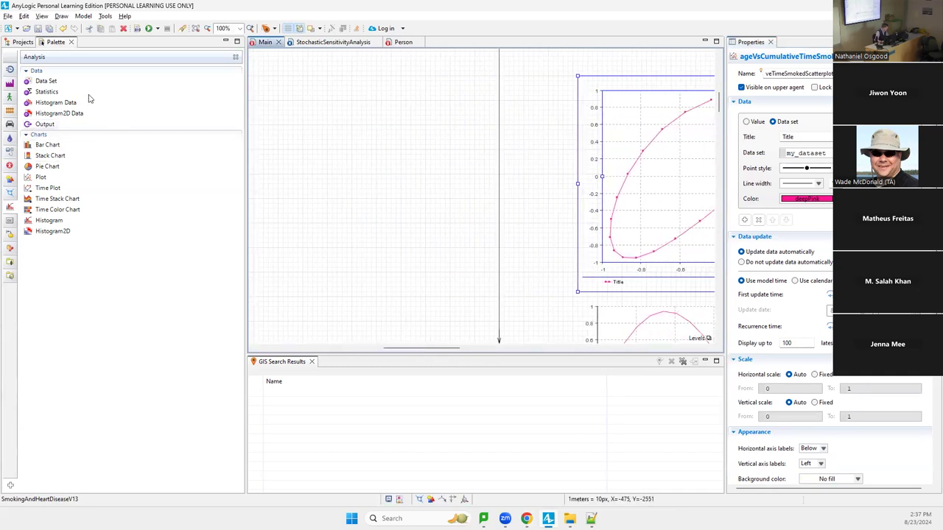
Drop a Data Set on Main and name it ageVsCumulativeTimeSmokedDataset, adapted from the plot's name.
{"action": "left_click_drag", "start_coordinate": [29, 83], "coordinate": [506, 125]}
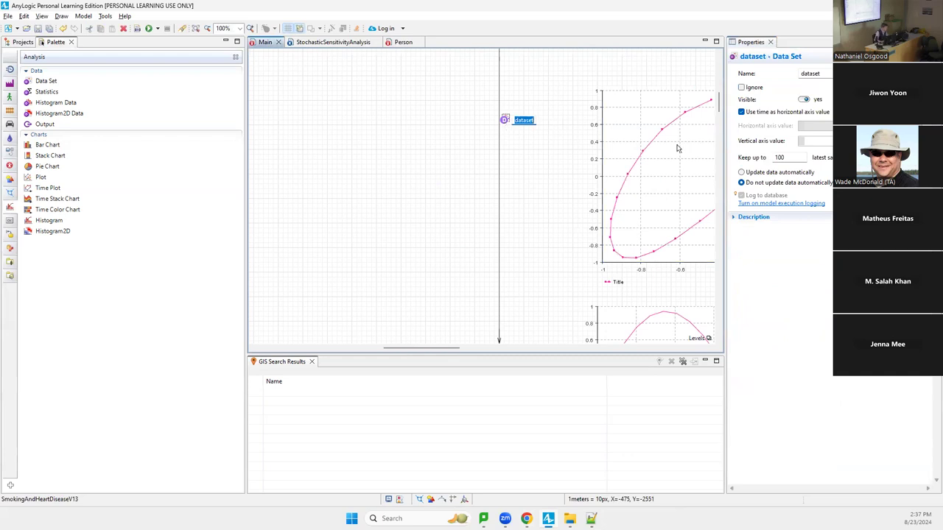
{"action": "left_click", "coordinate": [646, 130]}
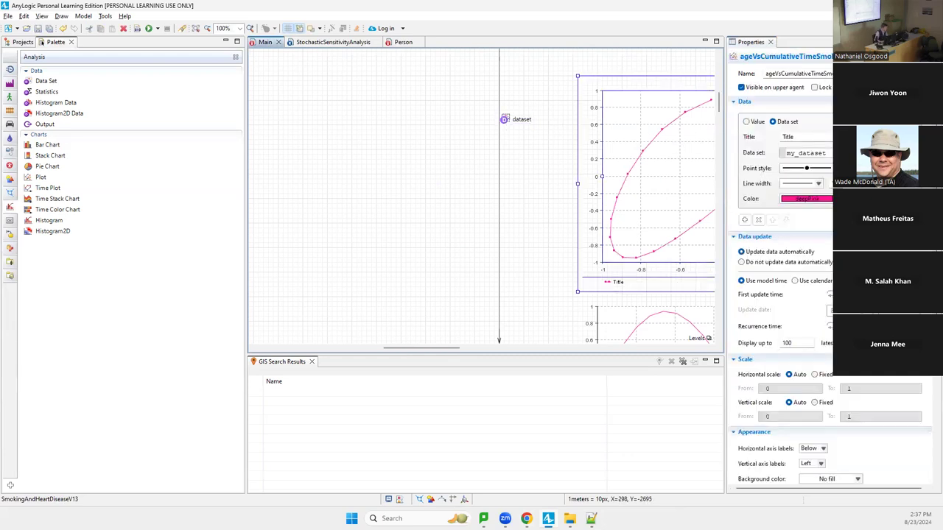
{"action": "left_click", "coordinate": [819, 72]}
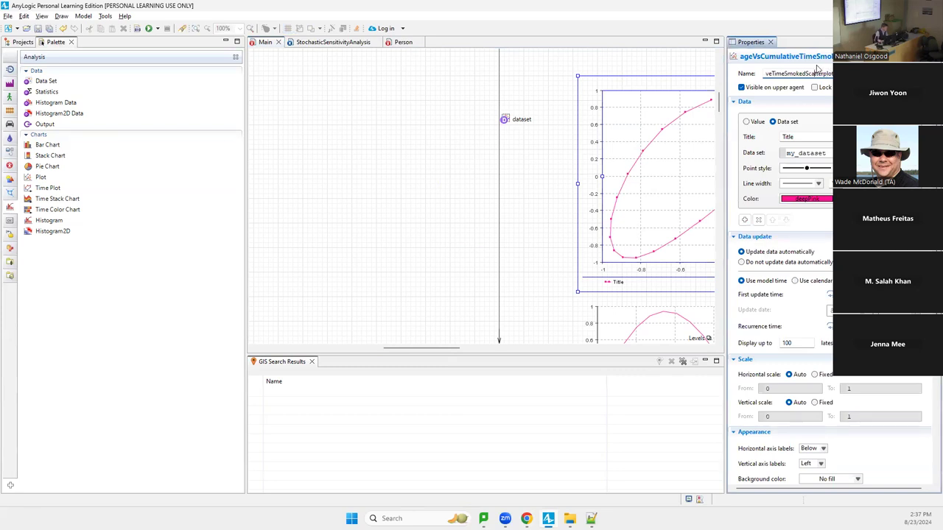
{"action": "key", "text": "shift+Home"}
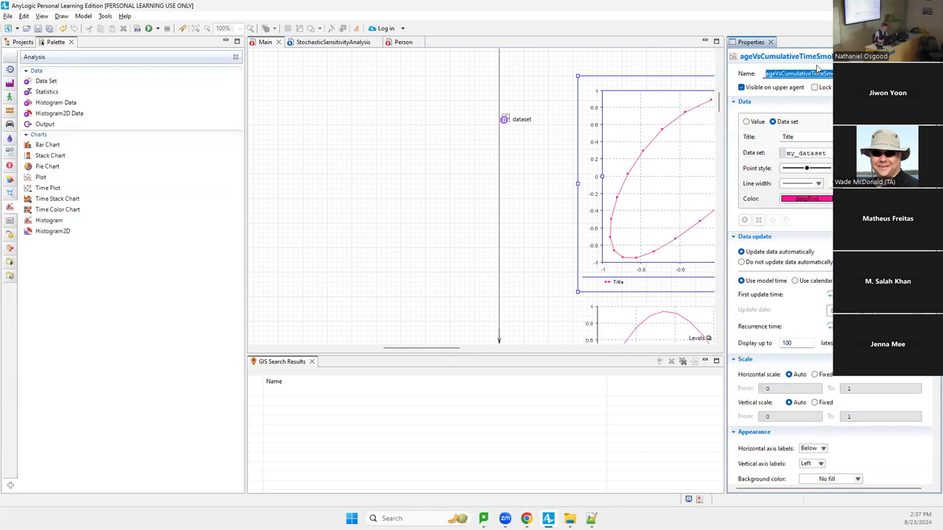
{"action": "left_click", "coordinate": [504, 120]}
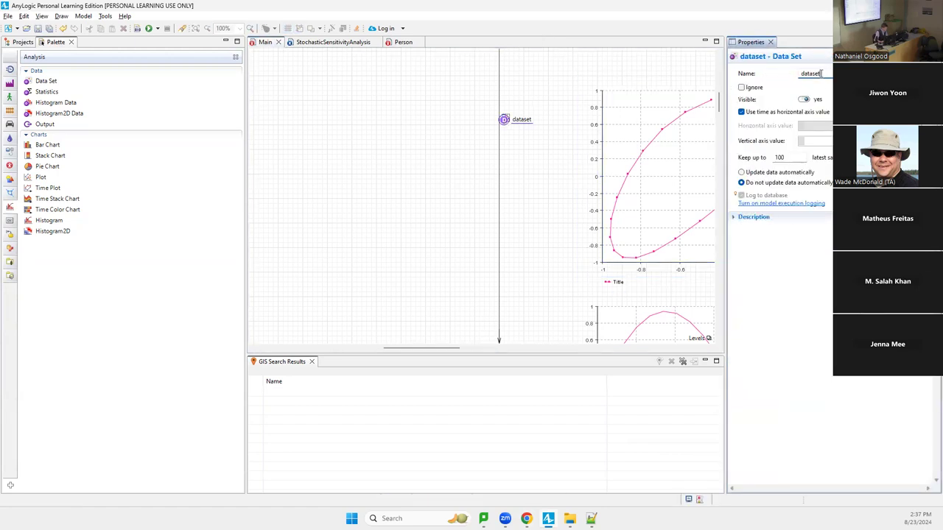
{"action": "double_click", "coordinate": [818, 74]}
{"action": "key", "text": "ctrl+v"}
{"action": "type", "text": "TimeS"}
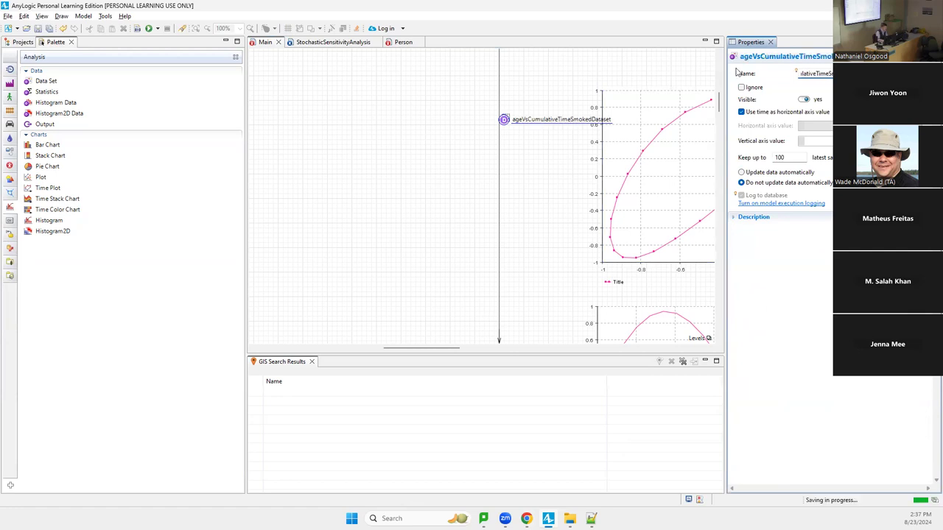
{"action": "key", "text": "Return"}
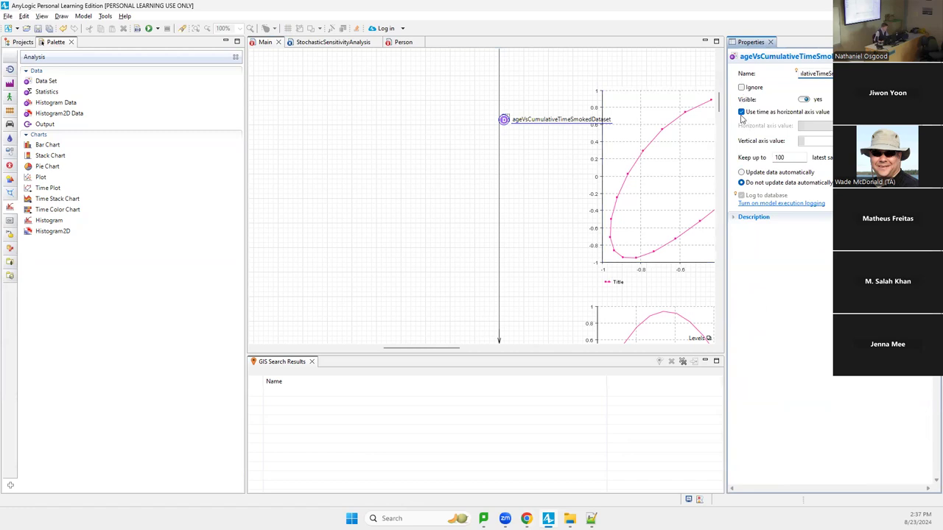
Turn off time as the data set's horizontal axis, save, and keep up to 10000 samples.
{"action": "left_click", "coordinate": [742, 112]}
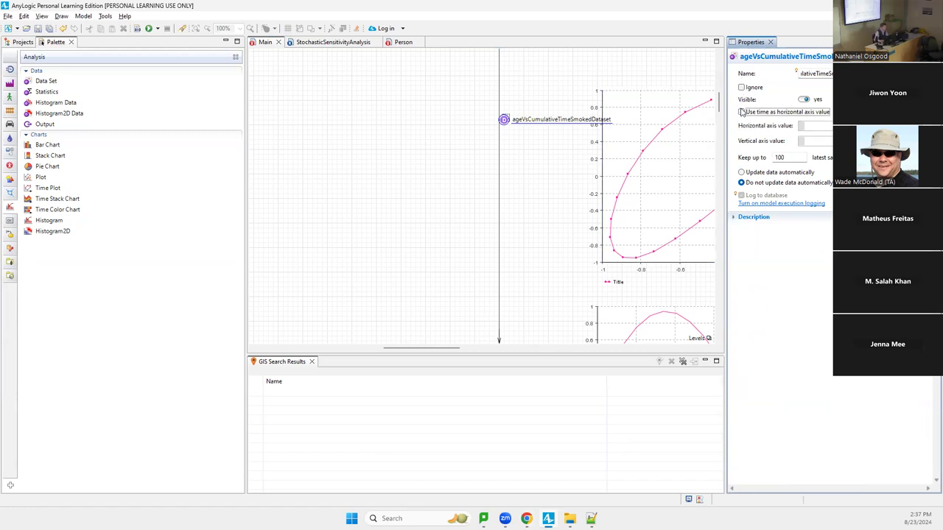
{"action": "key", "text": "ctrl+s"}
{"action": "left_click", "coordinate": [798, 159]}
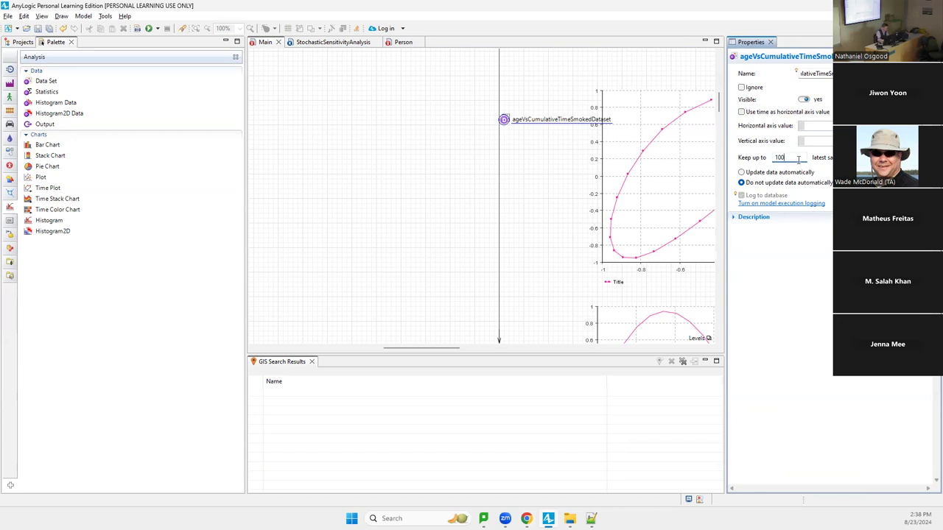
{"action": "type", "text": "00"}
{"action": "double_click", "coordinate": [817, 71]}
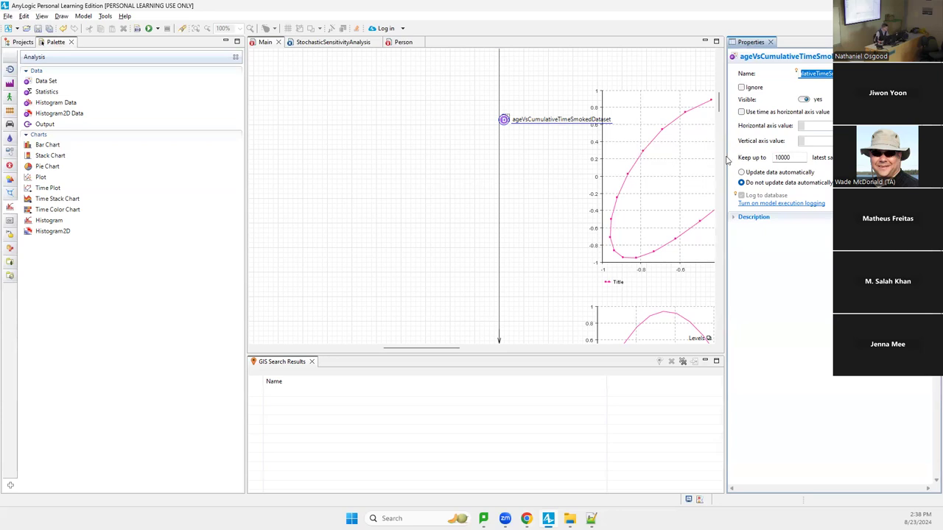
Set the scatter plot's data set to ageVsCumulativeTimeSmokedDataset.
{"action": "left_click", "coordinate": [673, 169]}
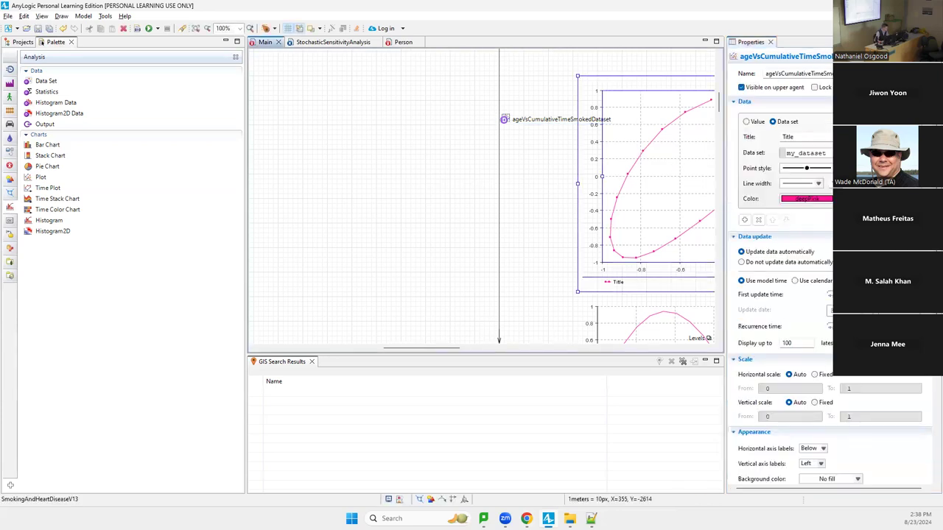
{"action": "double_click", "coordinate": [803, 152]}
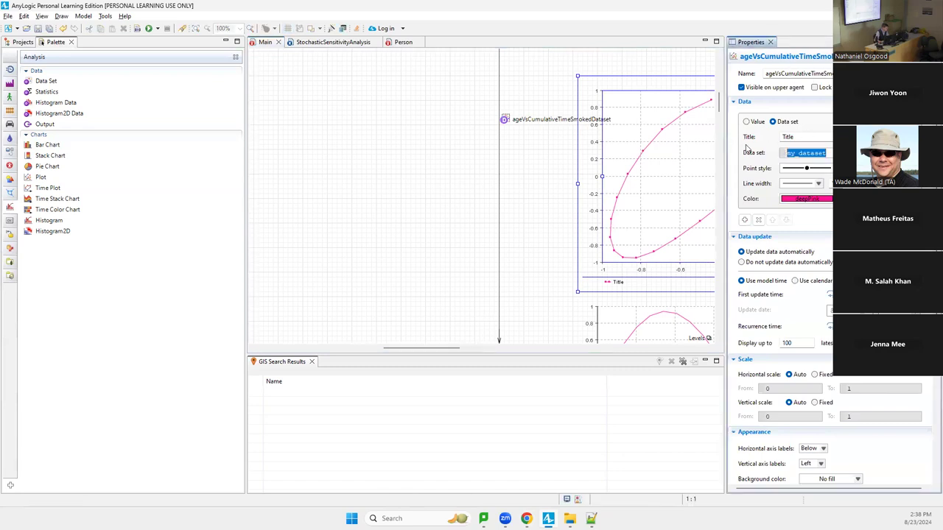
{"action": "key", "text": "ctrl+v"}
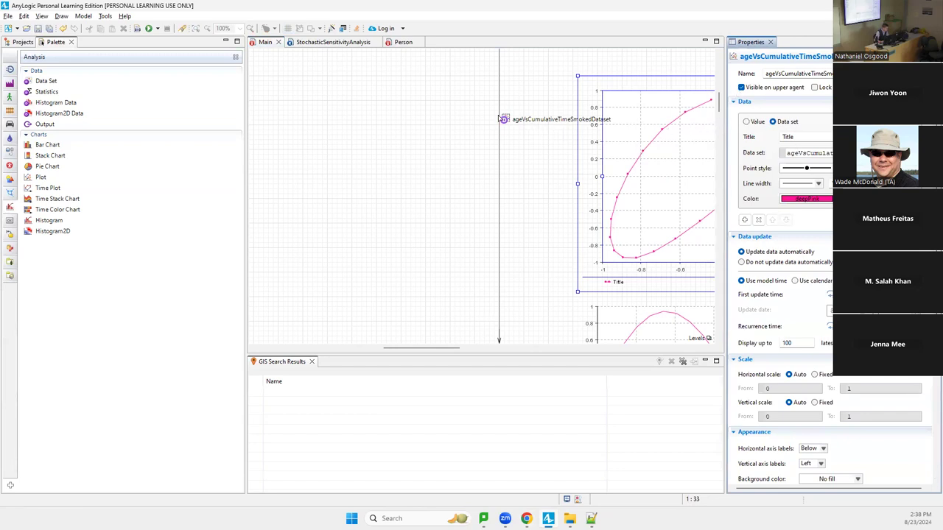
Paste the data set name as the series title and start reworking it into words.
{"action": "left_click", "coordinate": [764, 135]}
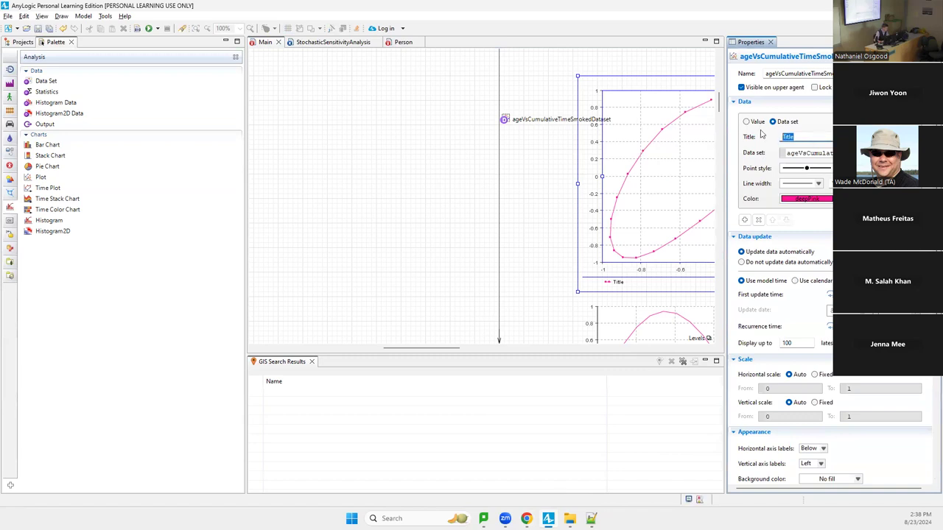
{"action": "key", "text": "ctrl+v"}
{"action": "left_click", "coordinate": [784, 137]}
{"action": "key", "text": "BackSpace"}
{"action": "type", "text": "A"}
{"action": "key", "text": "Delete"}
{"action": "key", "text": "Delete"}
{"action": "type", "text": "vs"}
Finish the series title as 'Age vs Cumulative Time Smoked'.
{"action": "key", "text": "ctrl+z"}
{"action": "key", "text": "ctrl+z"}
{"action": "key", "text": "Home"}
{"action": "key", "text": "Right"}
{"action": "key", "text": "Right"}
{"action": "key", "text": "Right"}
{"action": "key", "text": "shift+Right"}
{"action": "key", "text": "shift+Right"}
{"action": "type", "text": "vs A"}
{"action": "key", "text": "BackSpace"}
{"action": "key", "text": "Return"}
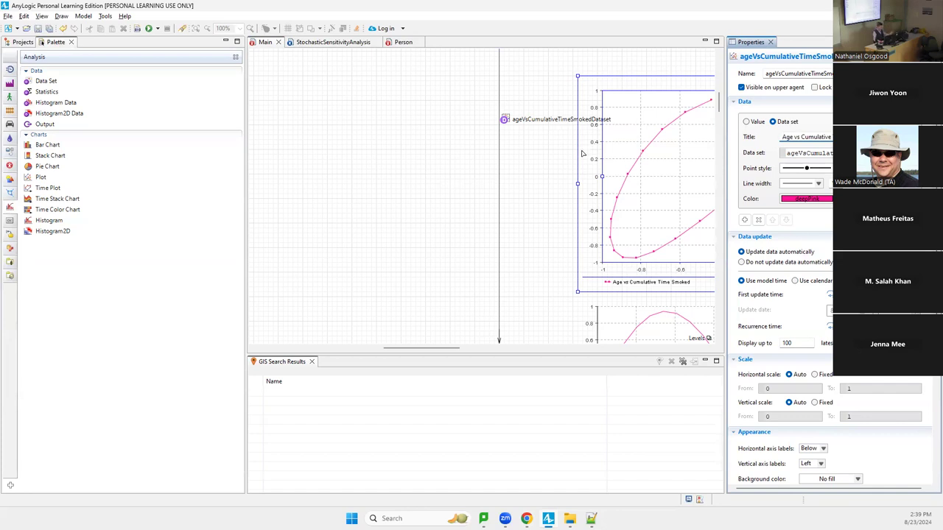
{"action": "left_click", "coordinate": [659, 170]}
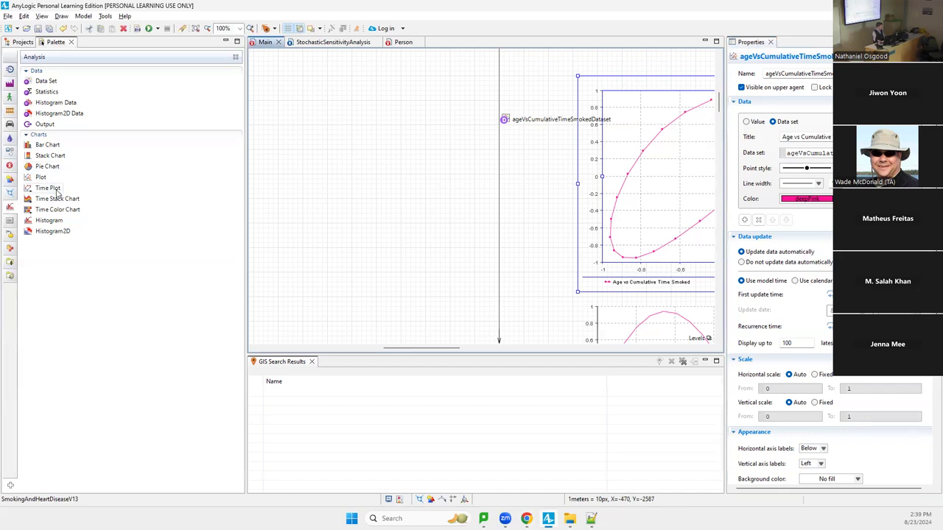
{"action": "left_click", "coordinate": [506, 120]}
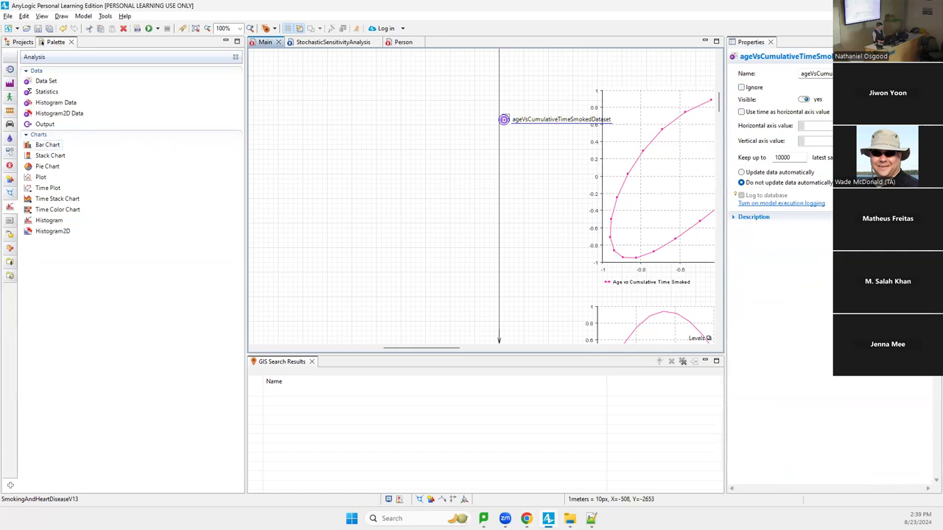
{"action": "left_click", "coordinate": [748, 112]}
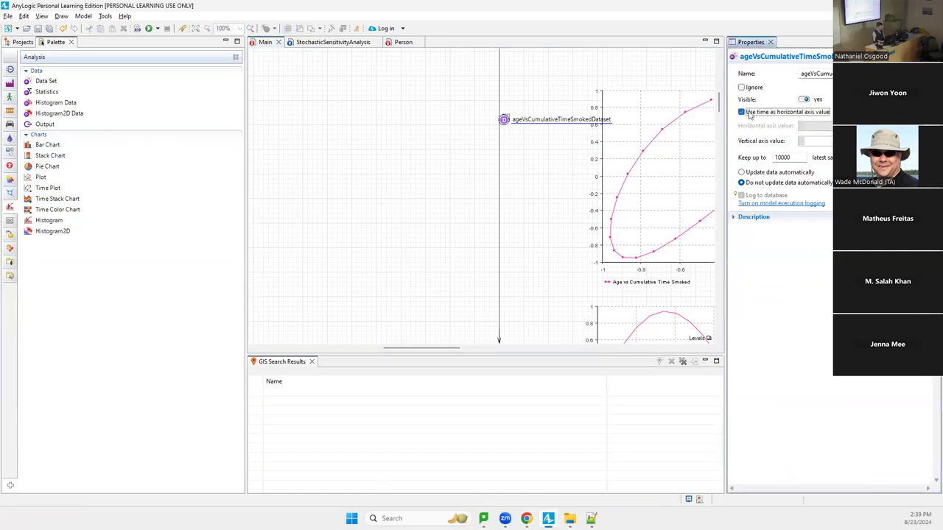
{"action": "left_click", "coordinate": [750, 114]}
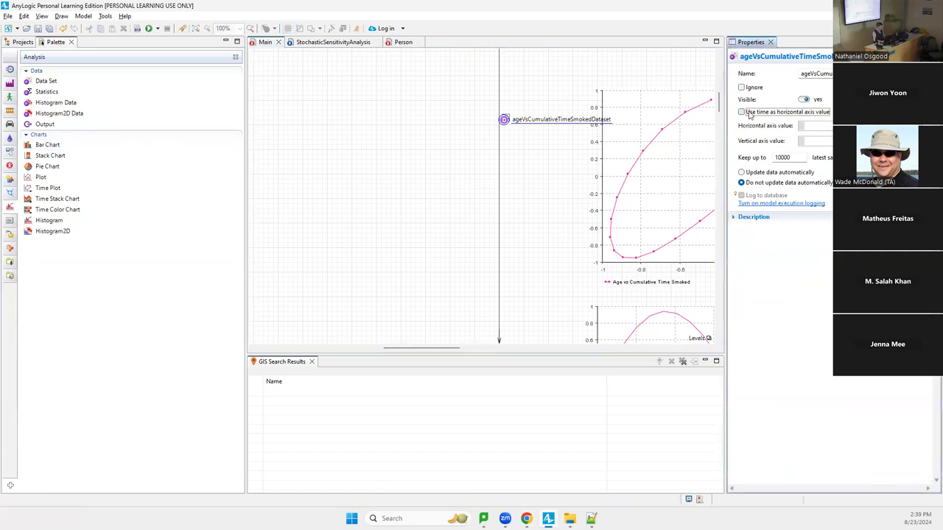
{"action": "left_click", "coordinate": [796, 157]}
{"action": "left_click", "coordinate": [660, 174]}
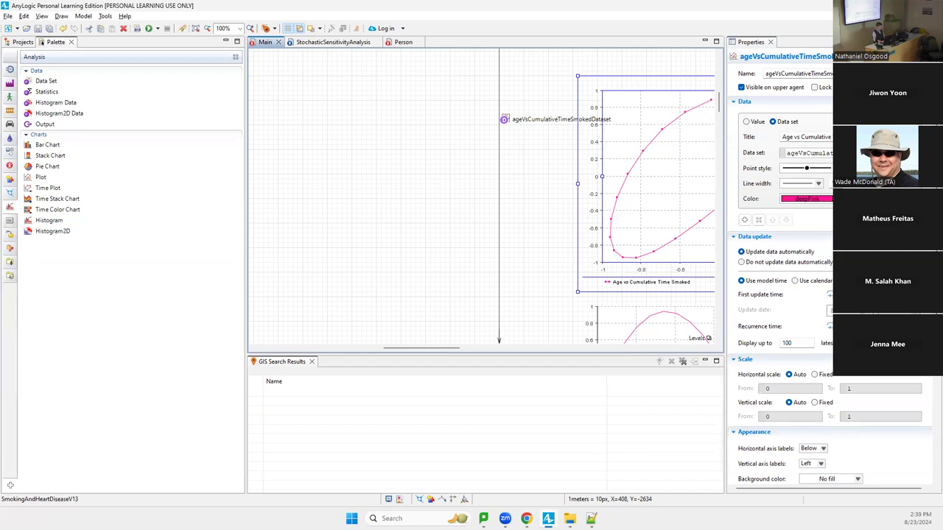
{"action": "double_click", "coordinate": [791, 153]}
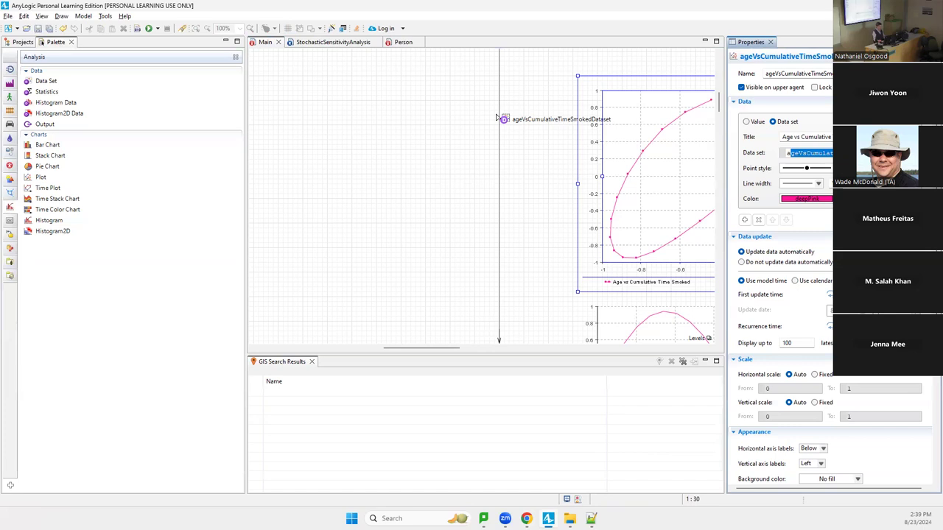
{"action": "scroll", "coordinate": [498, 118], "scroll_direction": "down", "scroll_amount": 10}
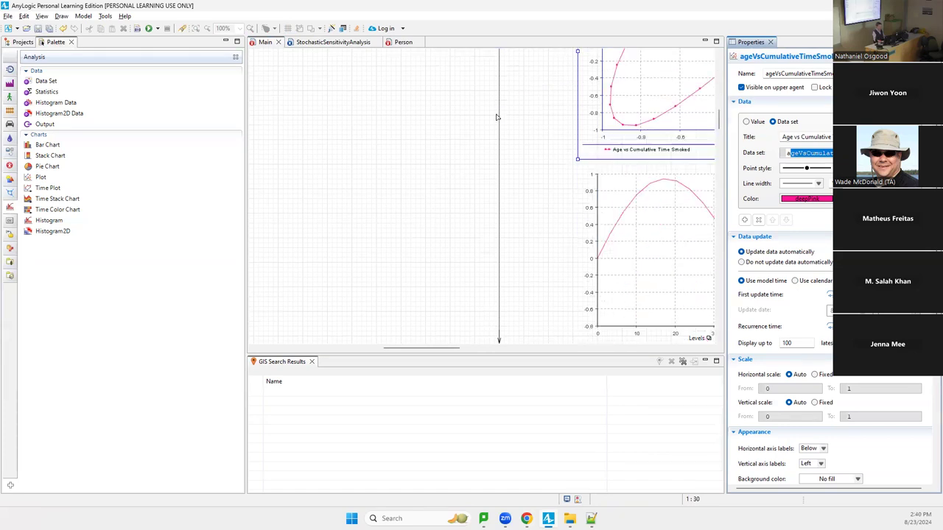
{"action": "scroll", "coordinate": [497, 118], "scroll_direction": "down", "scroll_amount": 5}
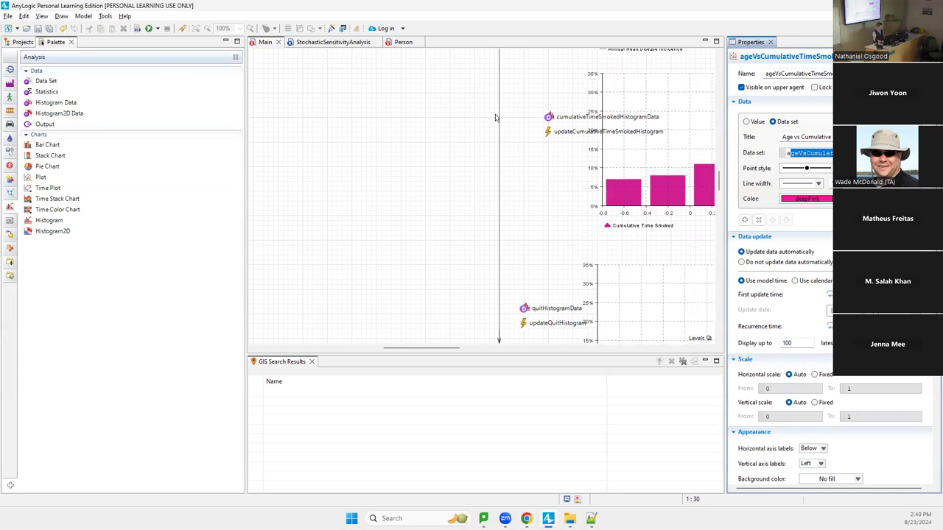
{"action": "scroll", "coordinate": [495, 118], "scroll_direction": "up", "scroll_amount": 4}
{"action": "scroll", "coordinate": [494, 118], "scroll_direction": "down", "scroll_amount": 4}
{"action": "scroll", "coordinate": [494, 118], "scroll_direction": "down", "scroll_amount": 4}
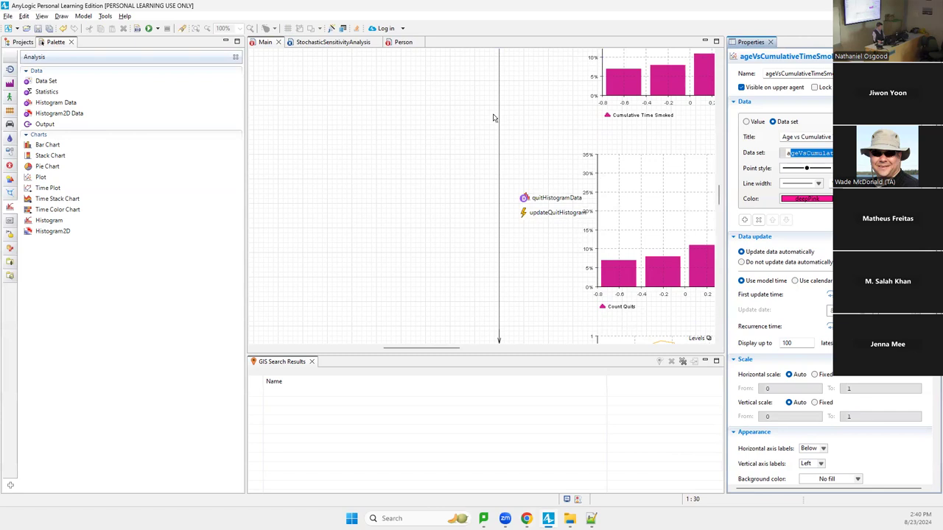
{"action": "scroll", "coordinate": [493, 118], "scroll_direction": "up", "scroll_amount": 8}
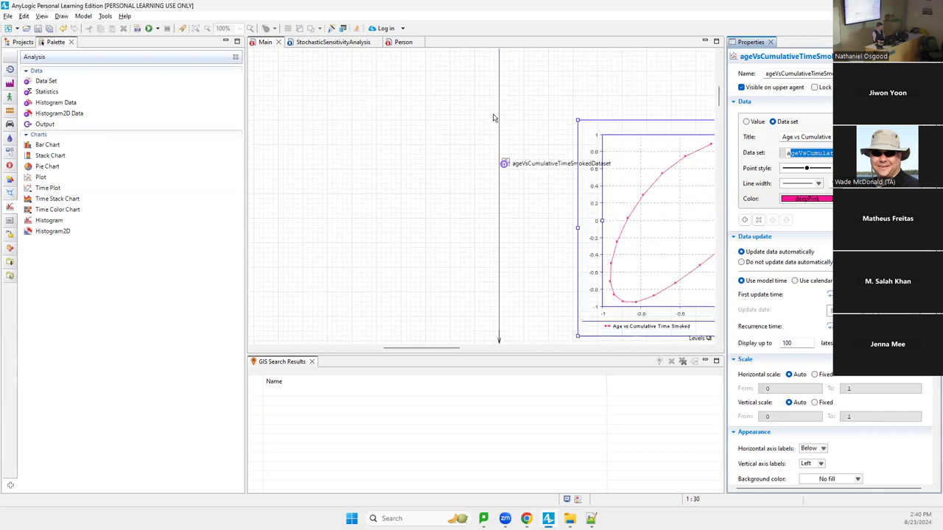
{"action": "scroll", "coordinate": [494, 117], "scroll_direction": "down", "scroll_amount": 1}
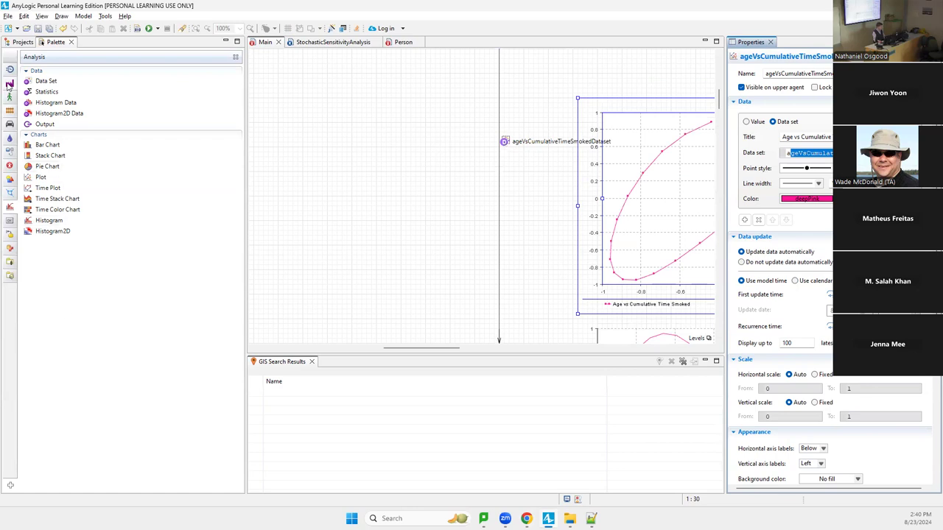
Place a new Event from the Agent palette onto Main beside the data set.
{"action": "mouse_move", "coordinate": [10, 73]}
{"action": "left_click", "coordinate": [22, 43]}
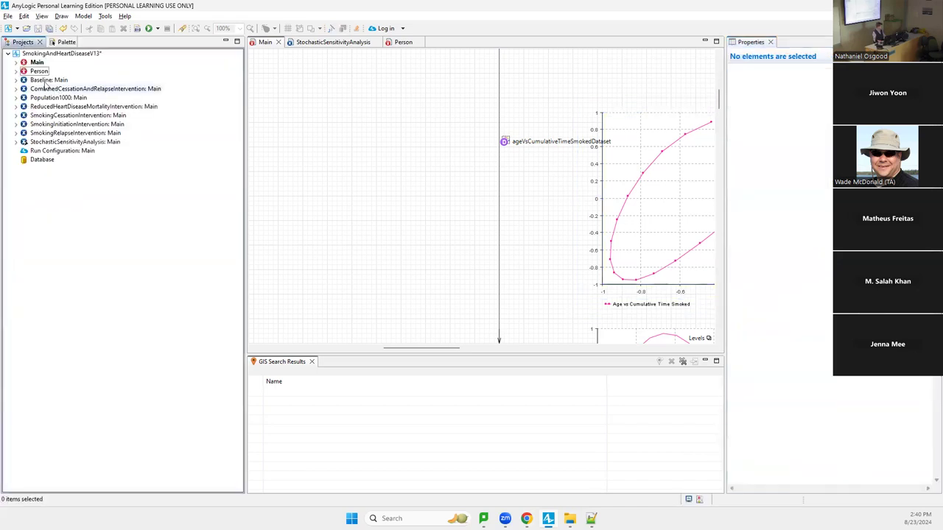
{"action": "left_click", "coordinate": [65, 42]}
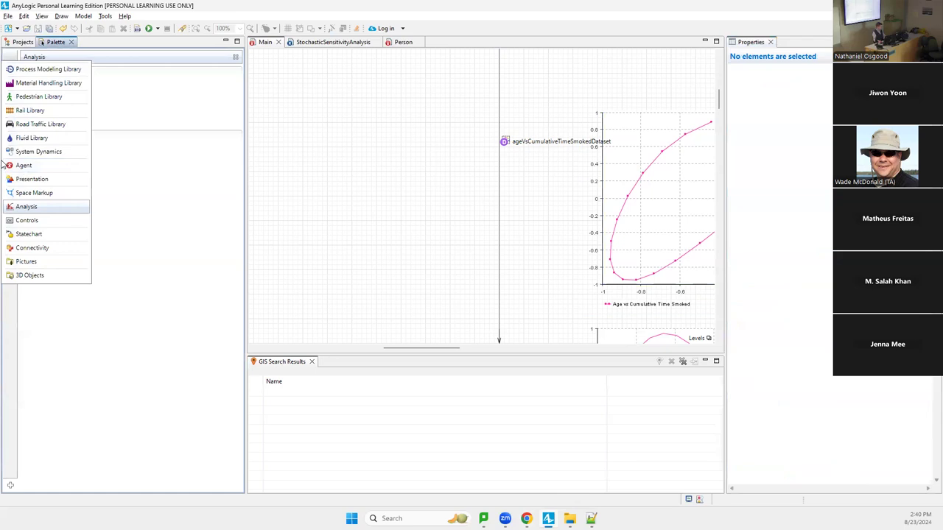
{"action": "left_click", "coordinate": [23, 165]}
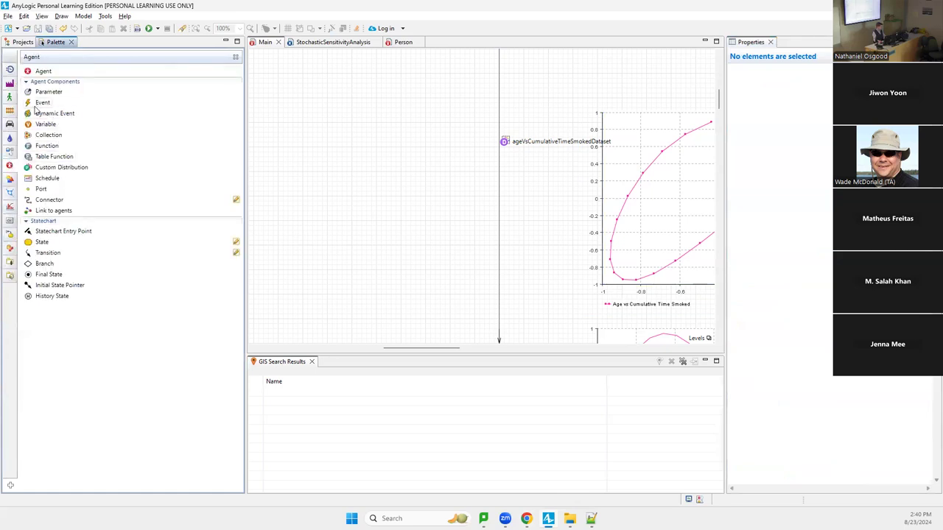
{"action": "left_click_drag", "start_coordinate": [59, 102], "coordinate": [506, 161]}
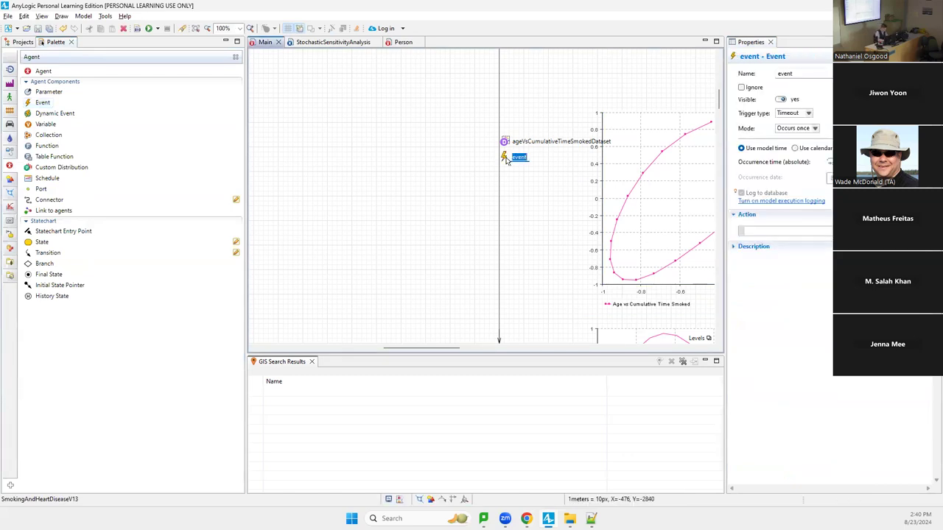
Name the event updateAgeVsCumulativeTimeSmokedScatterplot and nudge it slightly left.
{"action": "type", "text": "UPD"}
{"action": "key", "text": "BackSpace"}
{"action": "key", "text": "BackSpace"}
{"action": "key", "text": "BackSpace"}
{"action": "type", "text": "updateTitle"}
{"action": "key", "text": "BackSpace"}
{"action": "key", "text": "BackSpace"}
{"action": "key", "text": "BackSpace"}
{"action": "key", "text": "BackSpace"}
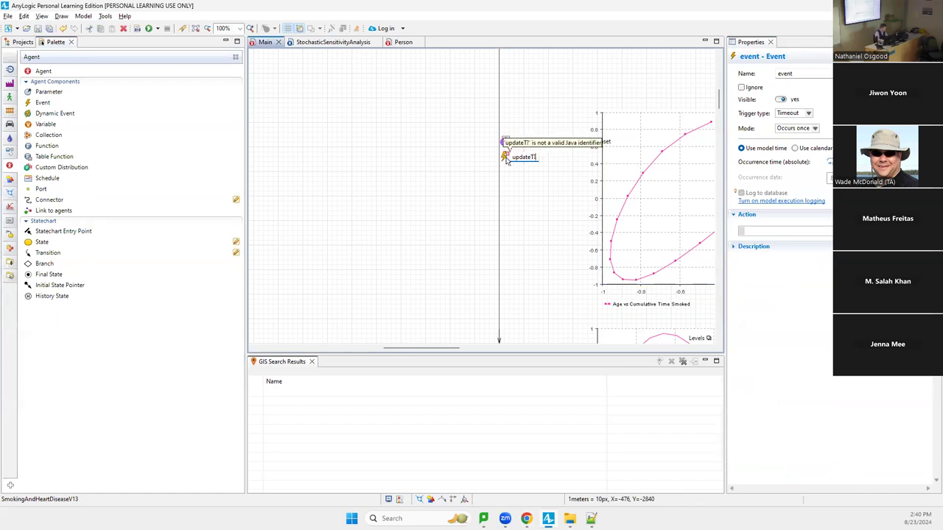
{"action": "key", "text": "BackSpace"}
{"action": "key", "text": "BackSpace"}
{"action": "type", "text": "Age"}
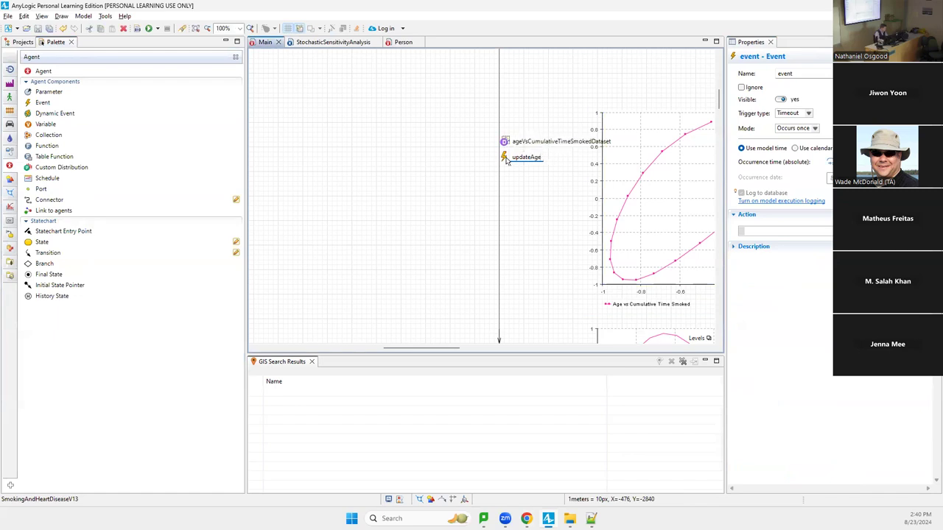
{"action": "type", "text": "VsCumulativeTimeSmokedDatas"}
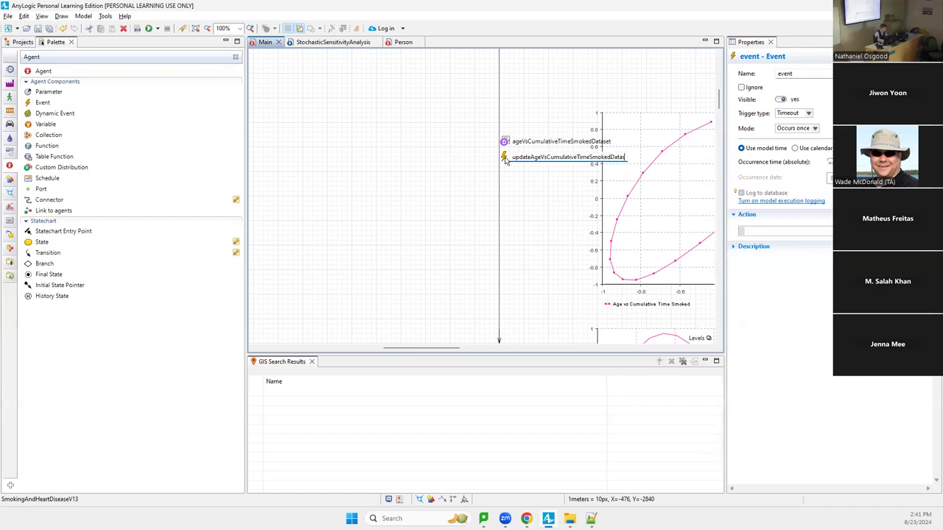
{"action": "key", "text": "BackSpace"}
{"action": "key", "text": "BackSpace"}
{"action": "key", "text": "BackSpace"}
{"action": "key", "text": "BackSpace"}
{"action": "type", "text": "Scatterplot"}
{"action": "key", "text": "Return"}
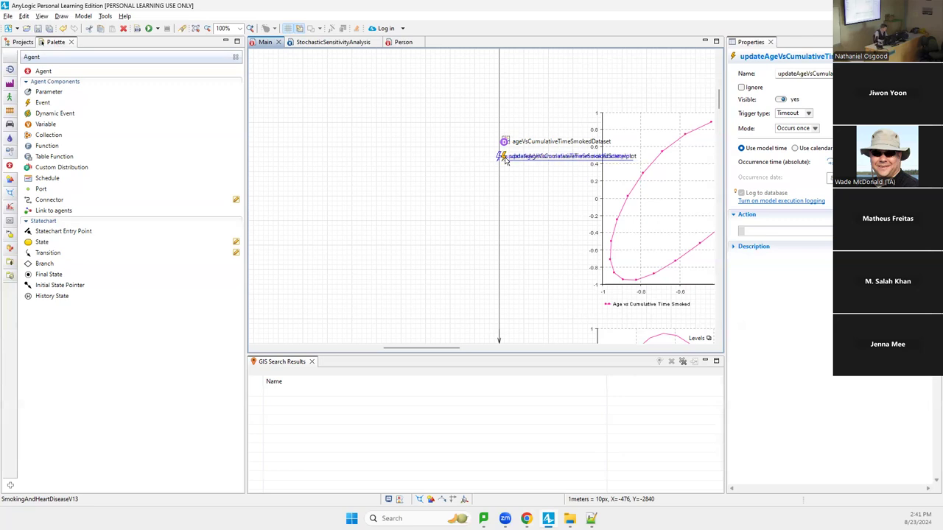
{"action": "key", "text": "Left"}
{"action": "key", "text": "Left"}
{"action": "key", "text": "Left"}
{"action": "key", "text": "Left"}
{"action": "key", "text": "Left"}
{"action": "key", "text": "Left"}
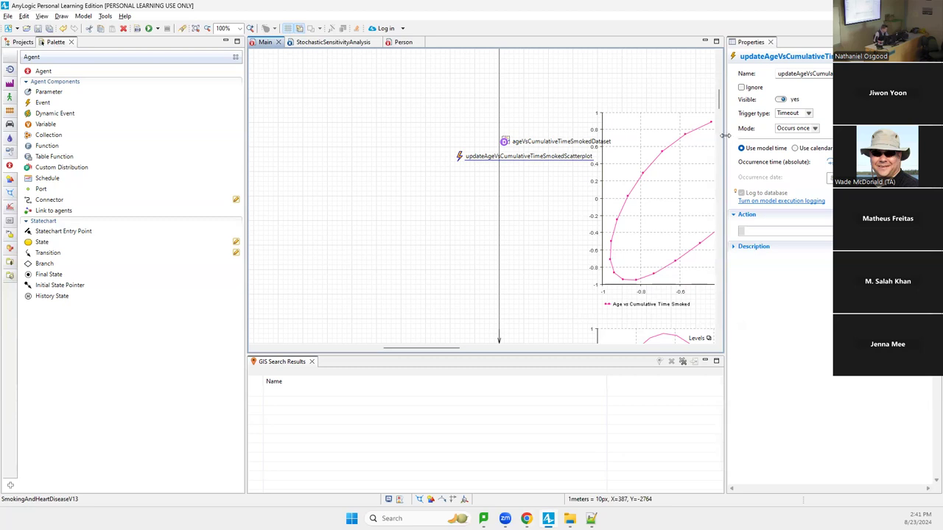
{"action": "left_click_drag", "start_coordinate": [726, 136], "coordinate": [641, 136]}
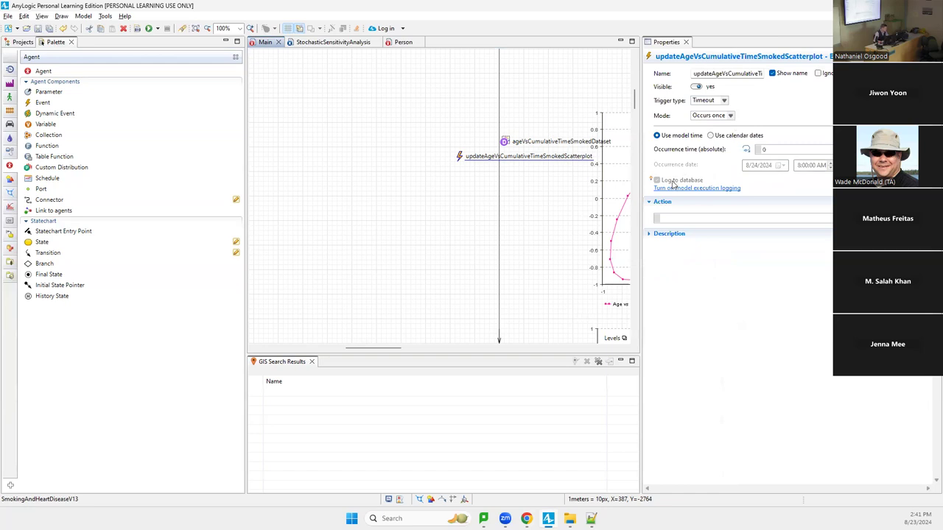
{"action": "left_click", "coordinate": [611, 204]}
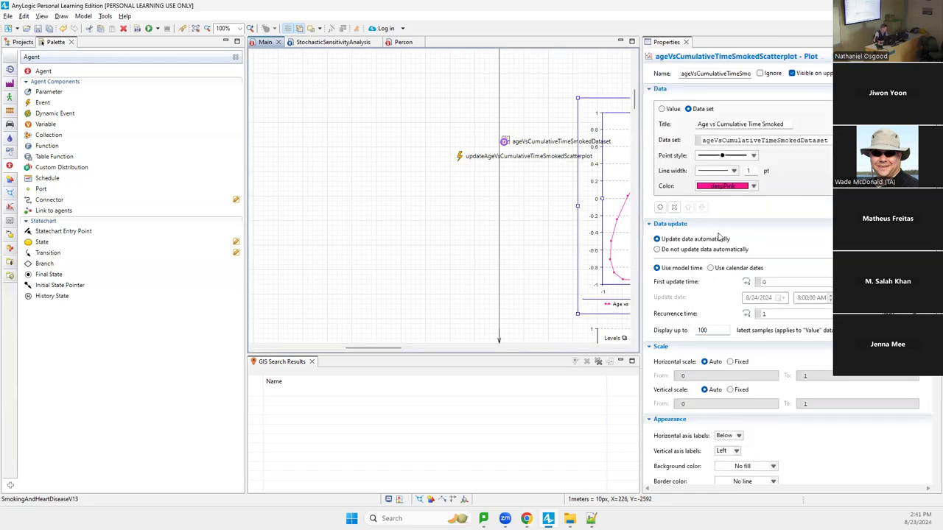
{"action": "scroll", "coordinate": [722, 251], "scroll_direction": "down", "scroll_amount": 3}
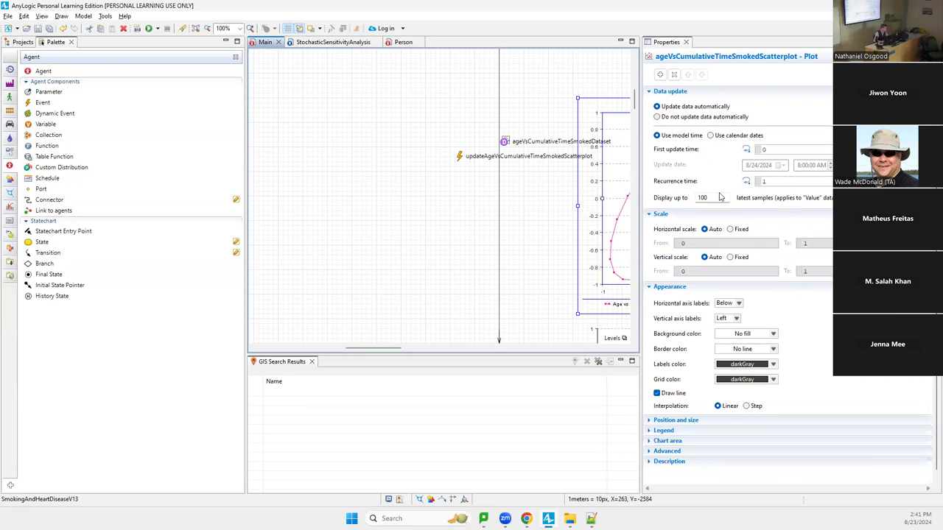
{"action": "scroll", "coordinate": [723, 169], "scroll_direction": "up", "scroll_amount": 3}
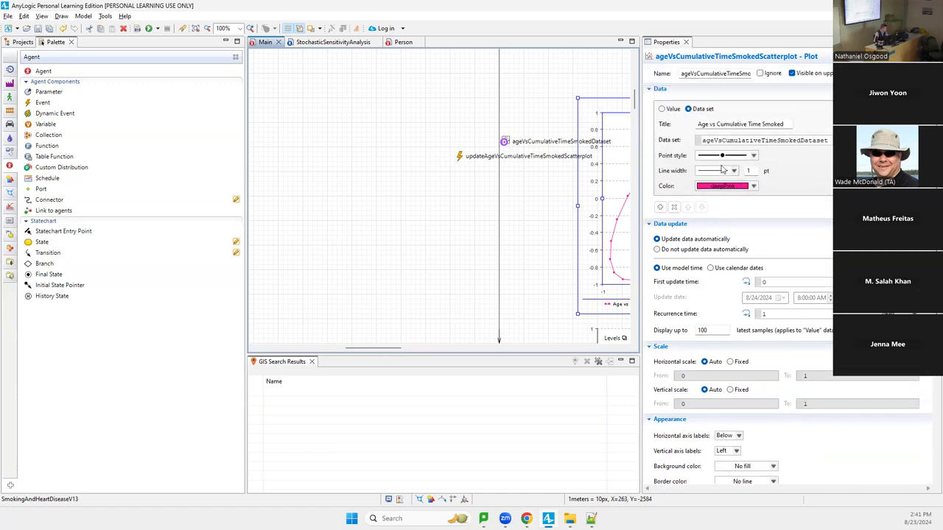
{"action": "left_click", "coordinate": [727, 138]}
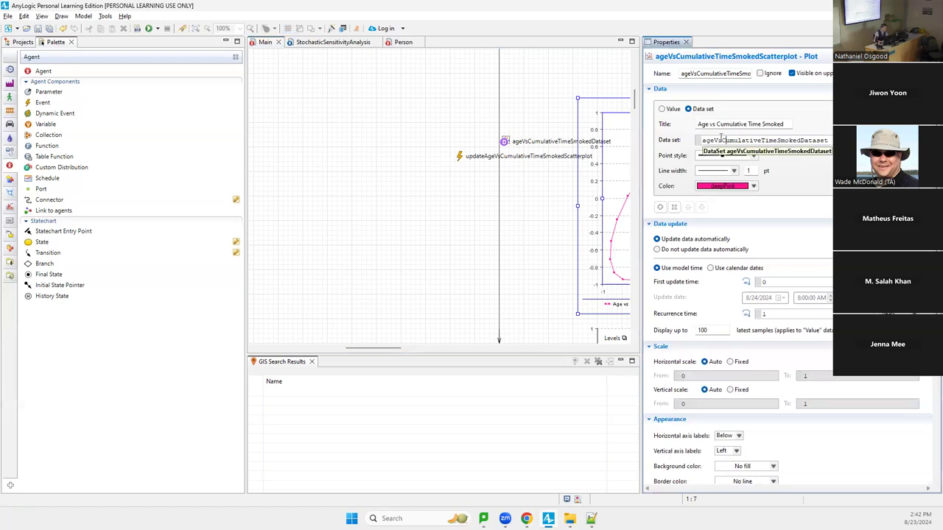
{"action": "left_click", "coordinate": [462, 160]}
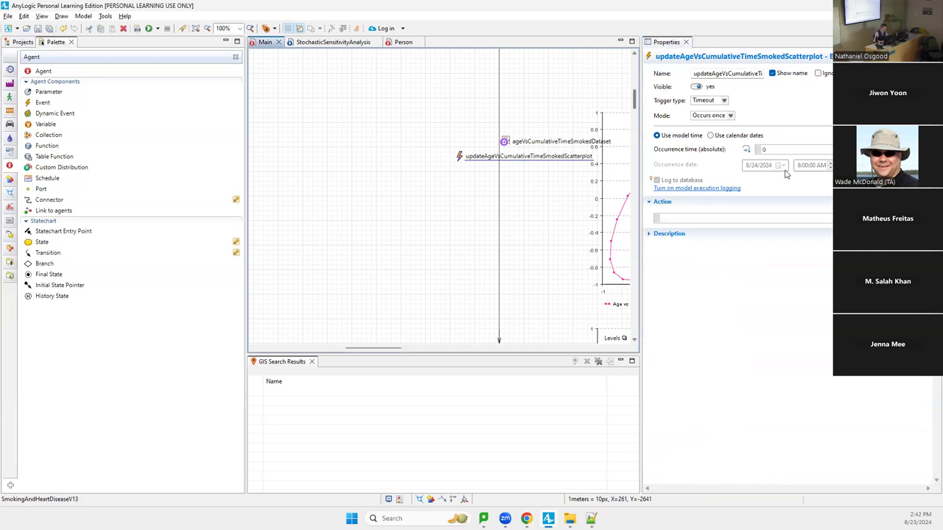
Set the event's mode to Cyclic, first occurring at time 0 and recurring every 1 time unit.
{"action": "left_click", "coordinate": [714, 116]}
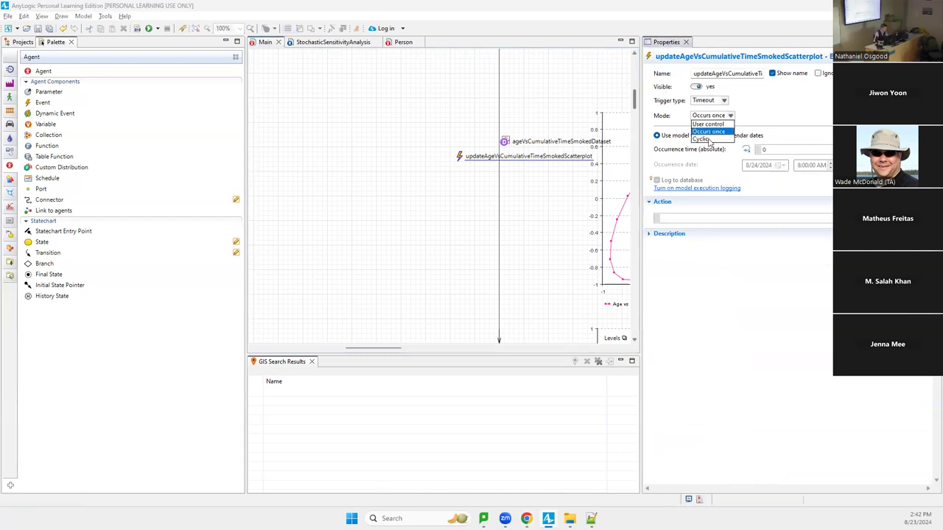
{"action": "left_click", "coordinate": [704, 139]}
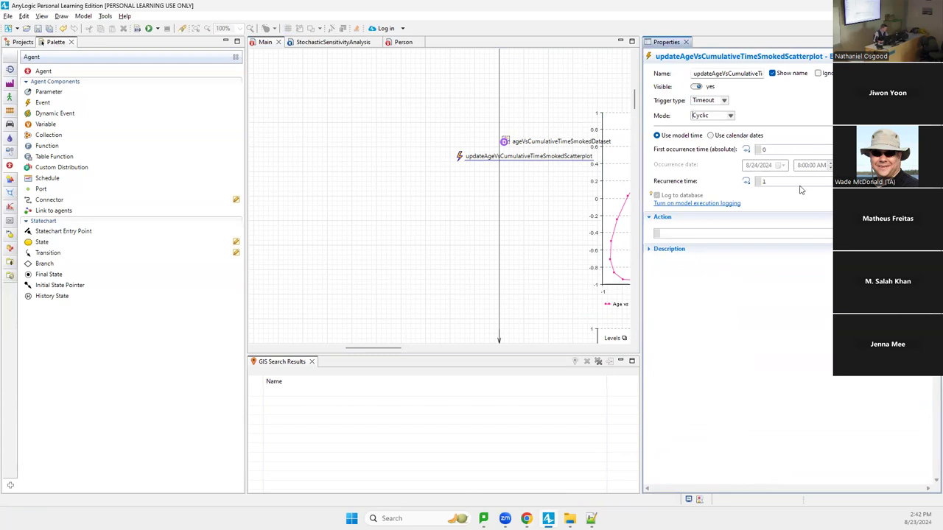
{"action": "left_click", "coordinate": [735, 234]}
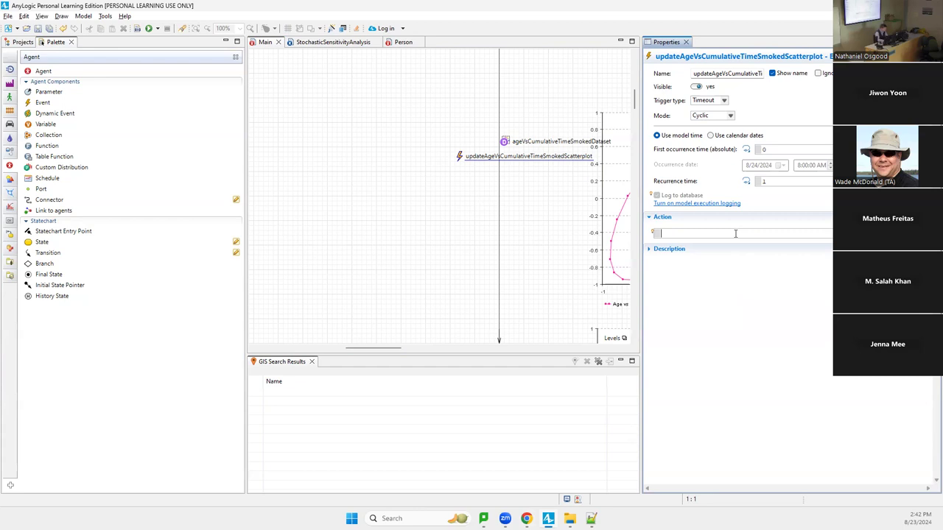
Write ageVsCumulativeTimeSmokedDataset.reset(); then begin a for (Person p : population) loop.
{"action": "type", "text": "ageVsCu"}
{"action": "key", "text": "ctrl+space"}
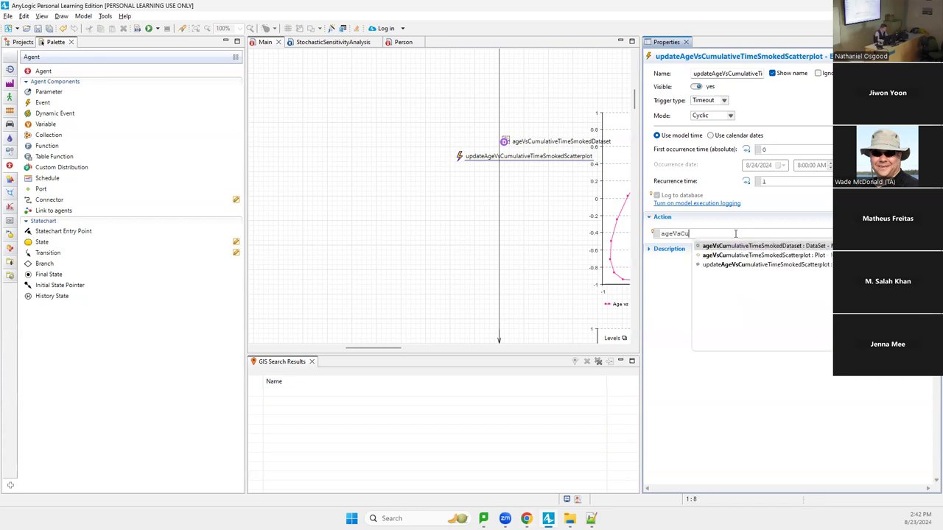
{"action": "key", "text": "Return"}
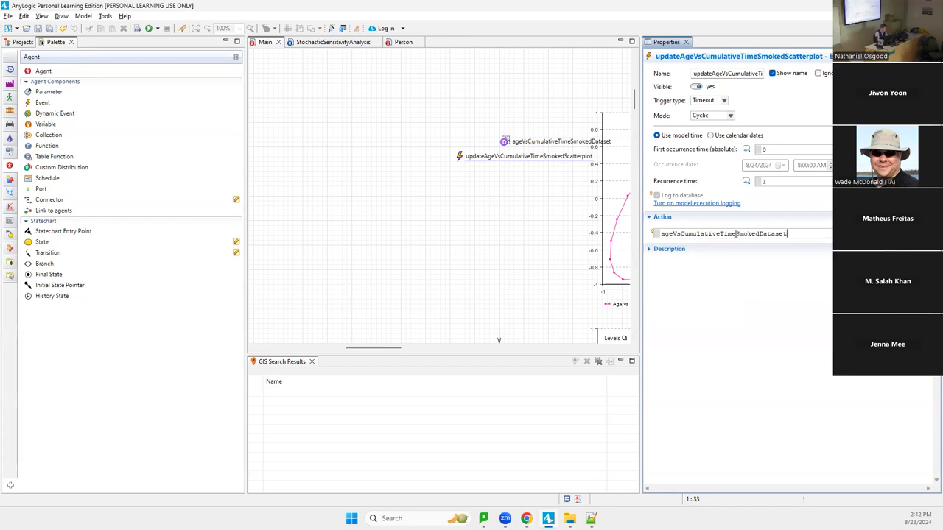
{"action": "type", "text": ".reset();"}
{"action": "key", "text": "Return"}
{"action": "key", "text": "Return"}
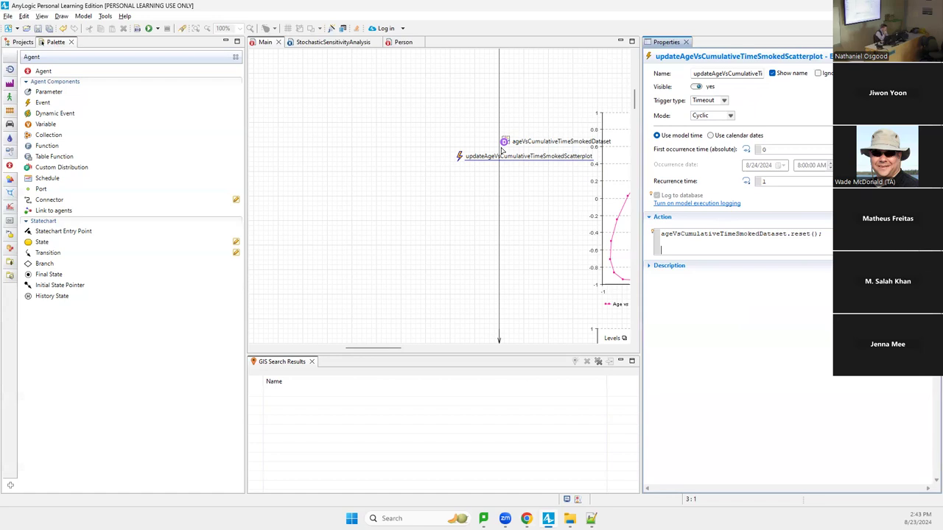
{"action": "type", "text": "for (Person p : population"}
Add opening and closing braces for the loop body with an empty line inside.
{"action": "key", "text": "Return"}
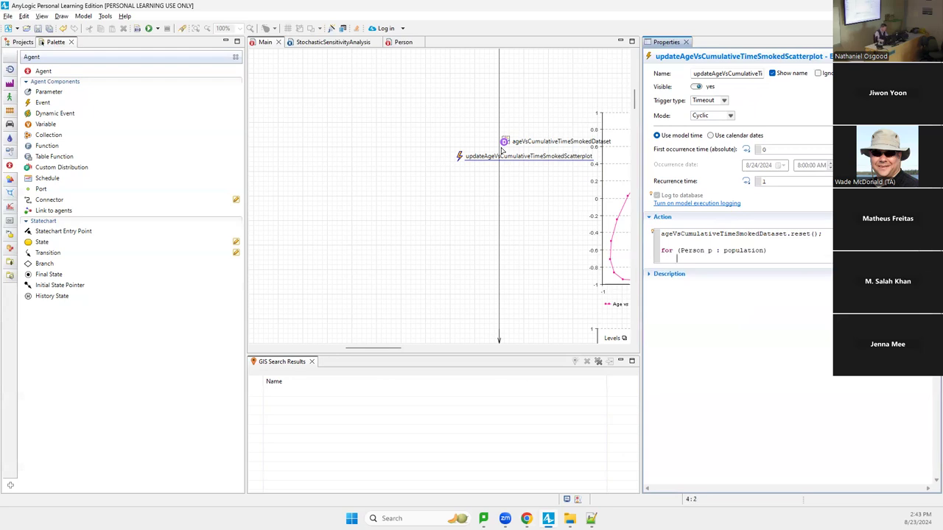
{"action": "type", "text": "{"}
{"action": "key", "text": "Return"}
{"action": "type", "text": "{"}
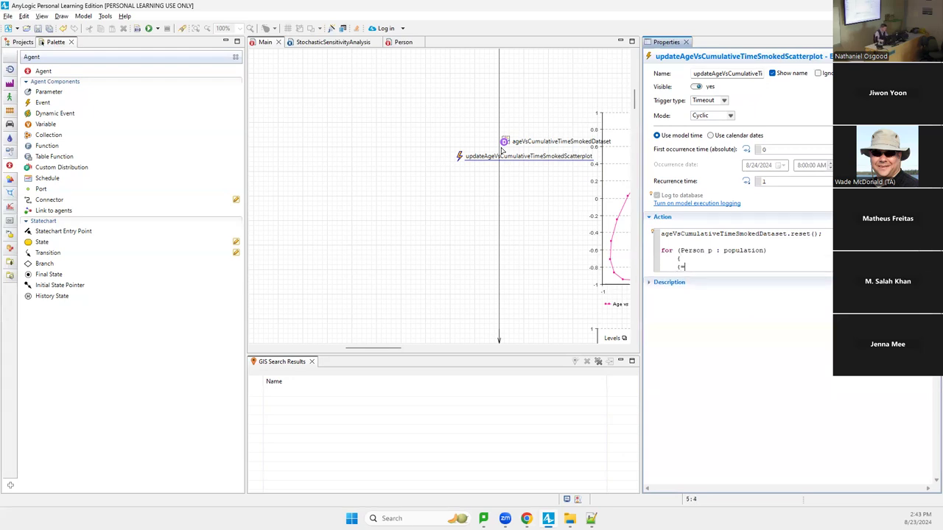
{"action": "key", "text": "BackSpace"}
{"action": "type", "text": "}"}
{"action": "key", "text": "Return"}
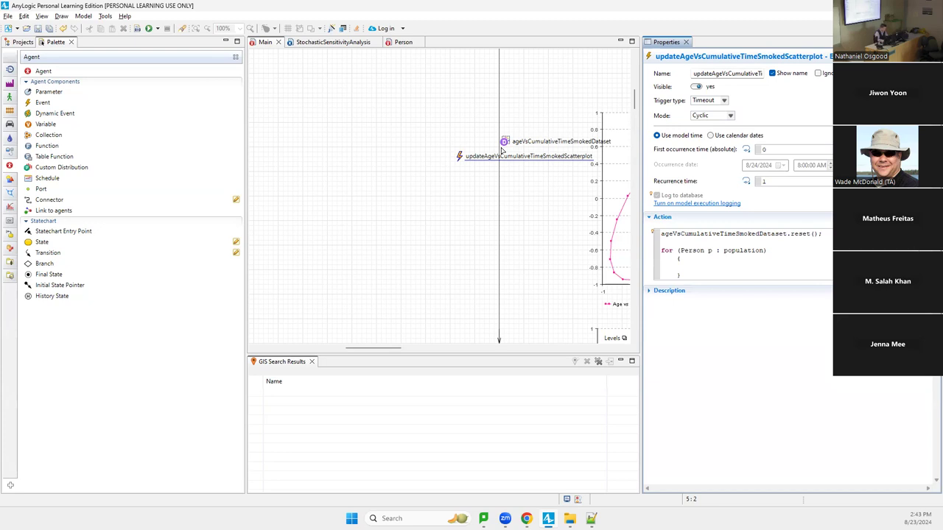
Inside the loop, write ageVsCumulativeTimeSmokedDataset.add(p.currentAge(), …) using code completion.
{"action": "type", "text": "ageVs"}
{"action": "key", "text": "ctrl+space"}
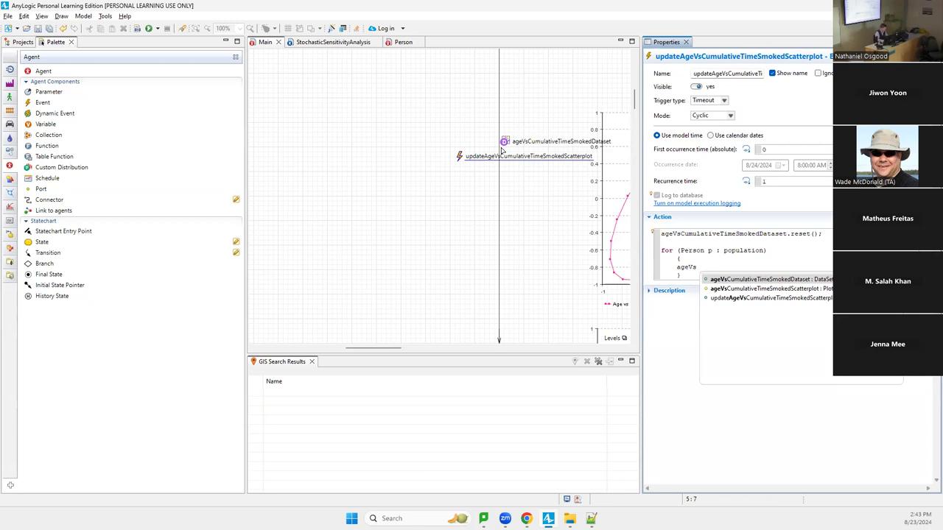
{"action": "key", "text": "Return"}
{"action": "type", "text": ".add("}
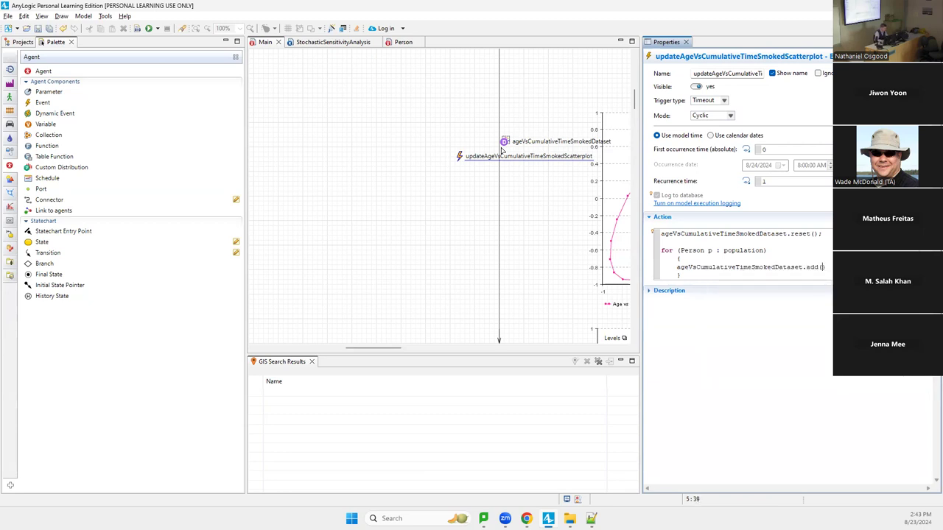
{"action": "type", "text": ");"}
{"action": "key", "text": "Left"}
{"action": "key", "text": "Left"}
{"action": "type", "text": "p."}
{"action": "key", "text": "ctrl+space"}
{"action": "key", "text": "Down"}
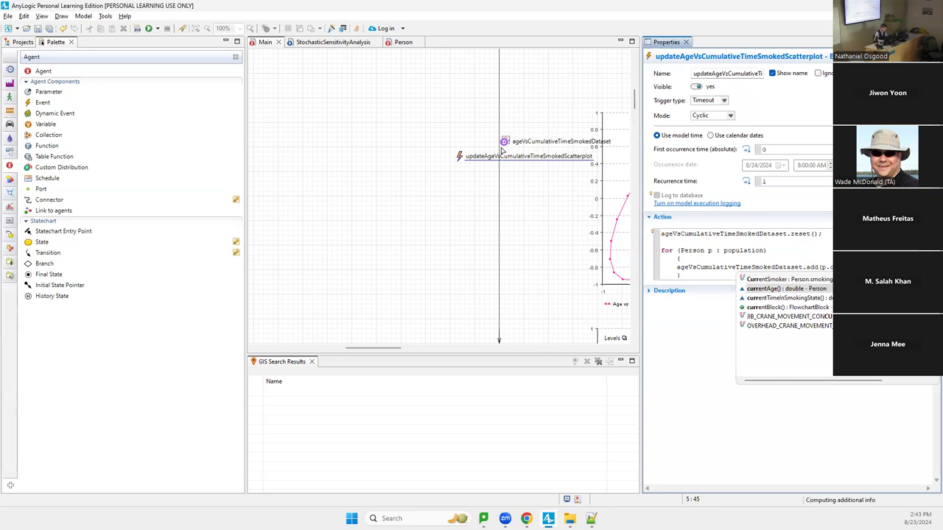
{"action": "key", "text": "Return"}
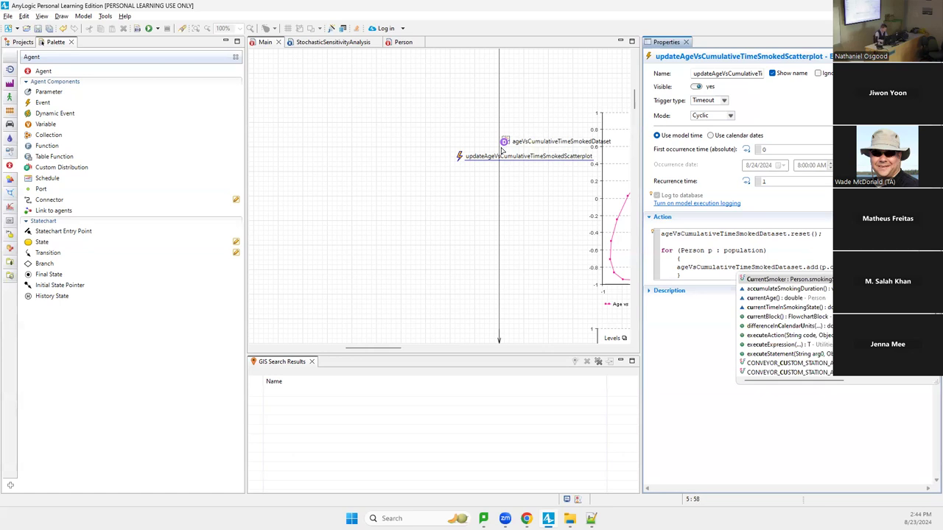
{"action": "key", "text": "Escape"}
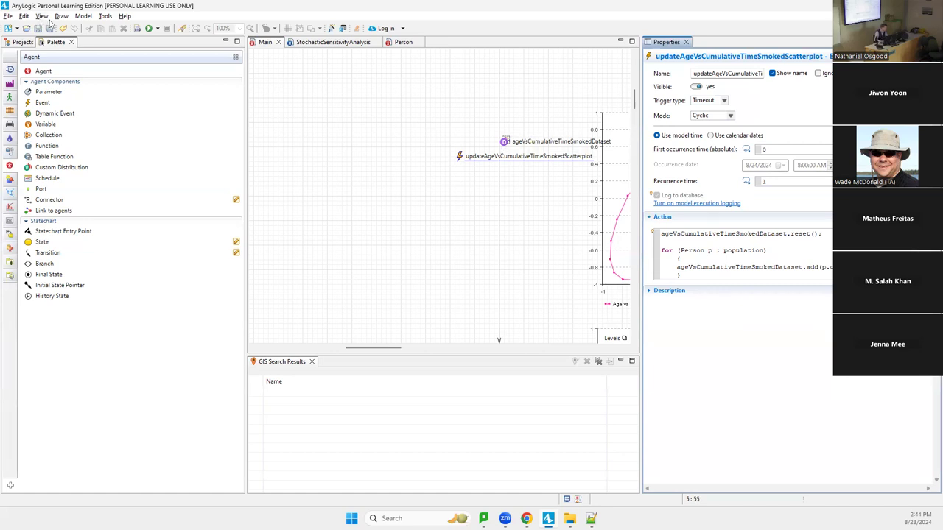
Check the Person agent's properties, then reopen the event's action code on Main.
{"action": "left_click", "coordinate": [402, 43]}
{"action": "left_click", "coordinate": [389, 292]}
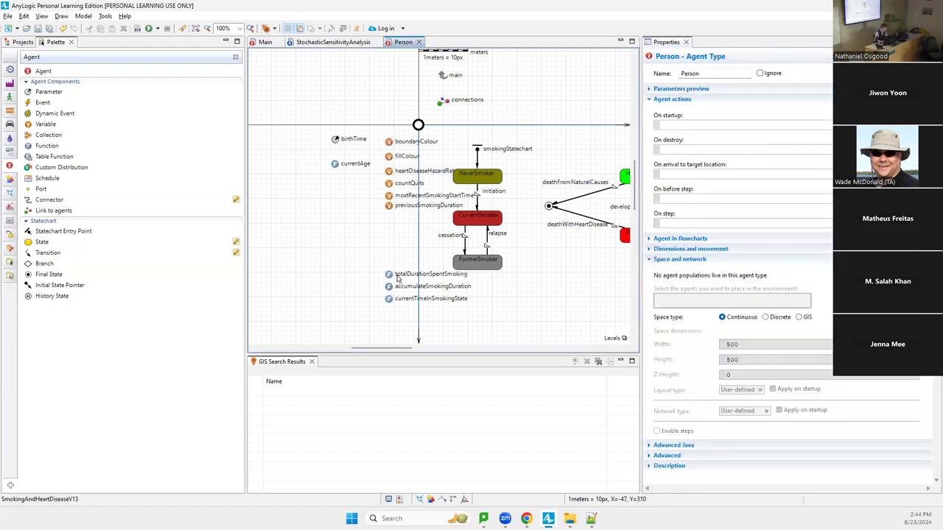
{"action": "left_click", "coordinate": [265, 42]}
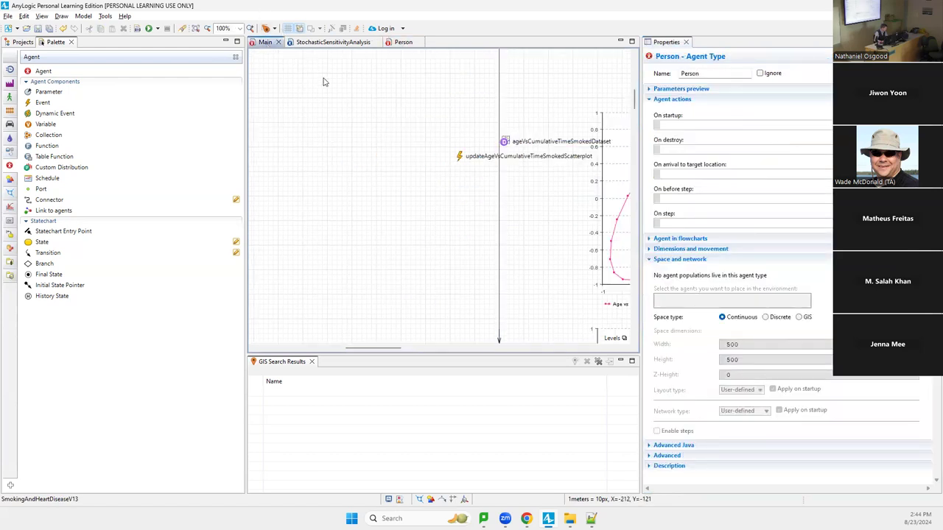
{"action": "left_click", "coordinate": [461, 157]}
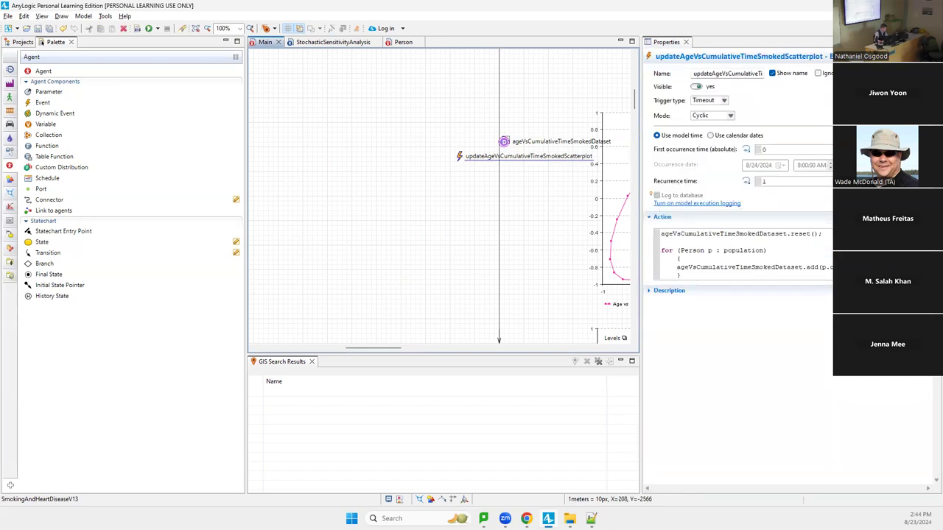
{"action": "left_click", "coordinate": [679, 274]}
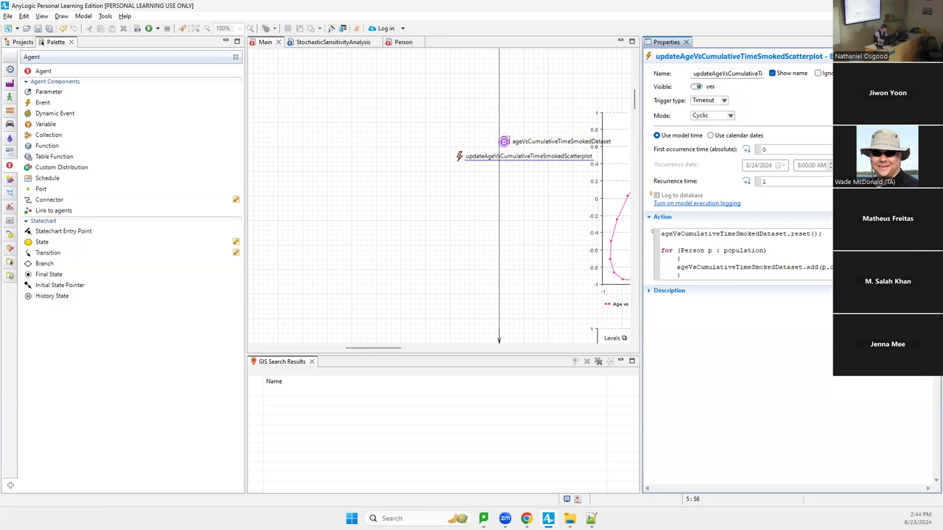
End the add statement with a semicolon, save, and build the model.
{"action": "key", "text": "End"}
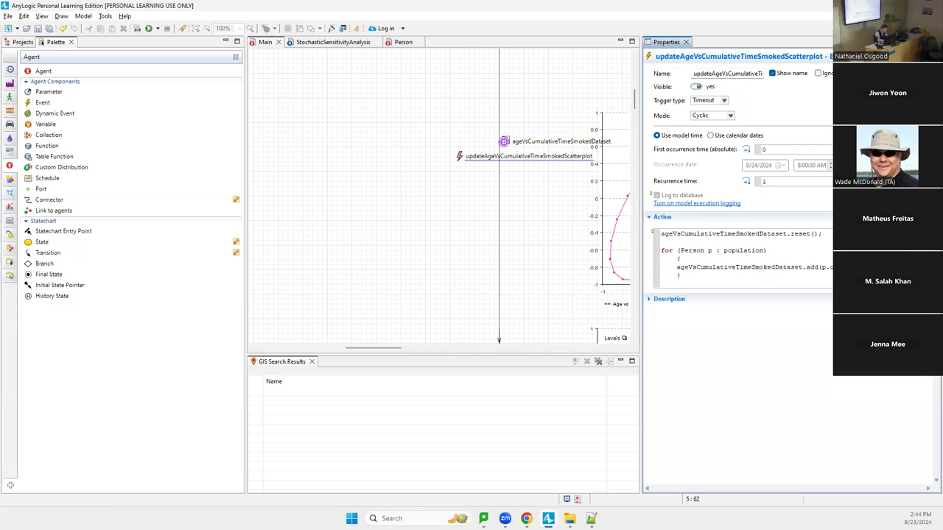
{"action": "type", "text": ";"}
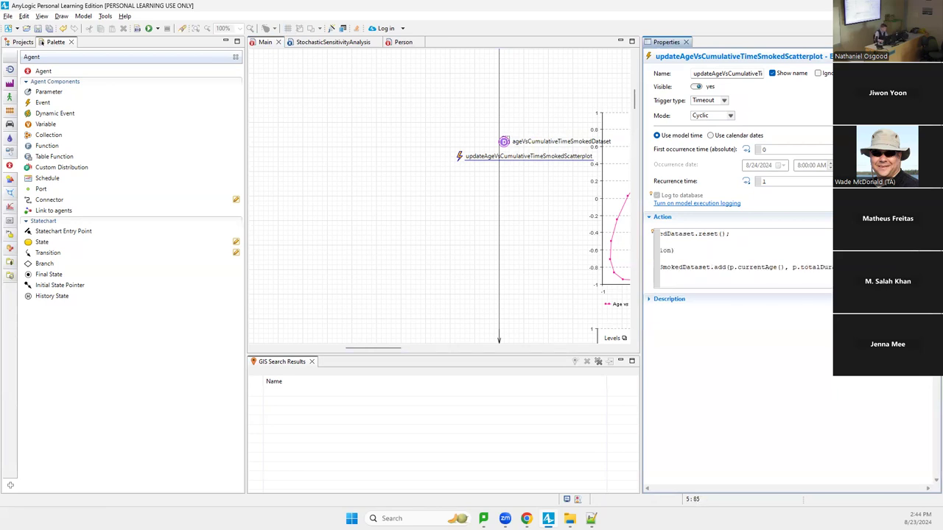
{"action": "left_click", "coordinate": [661, 275]}
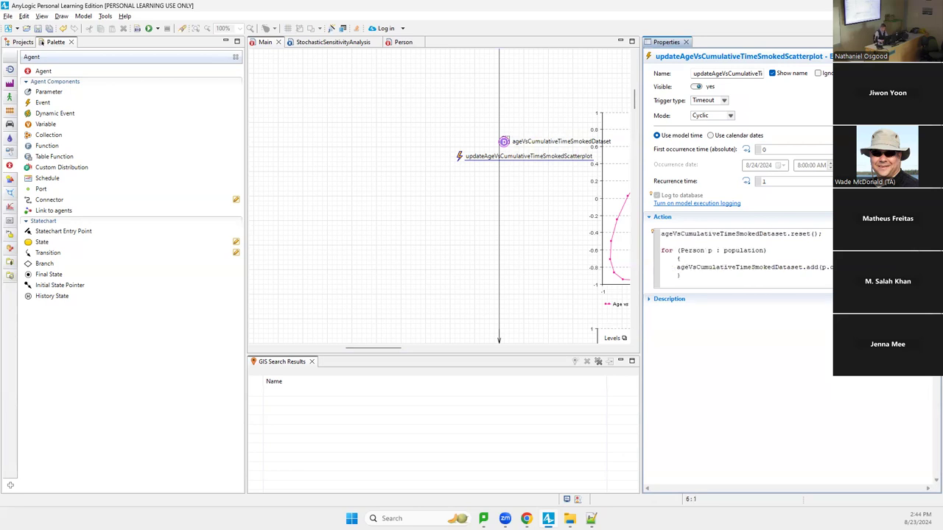
{"action": "key", "text": "ctrl+s"}
{"action": "left_click", "coordinate": [137, 28]}
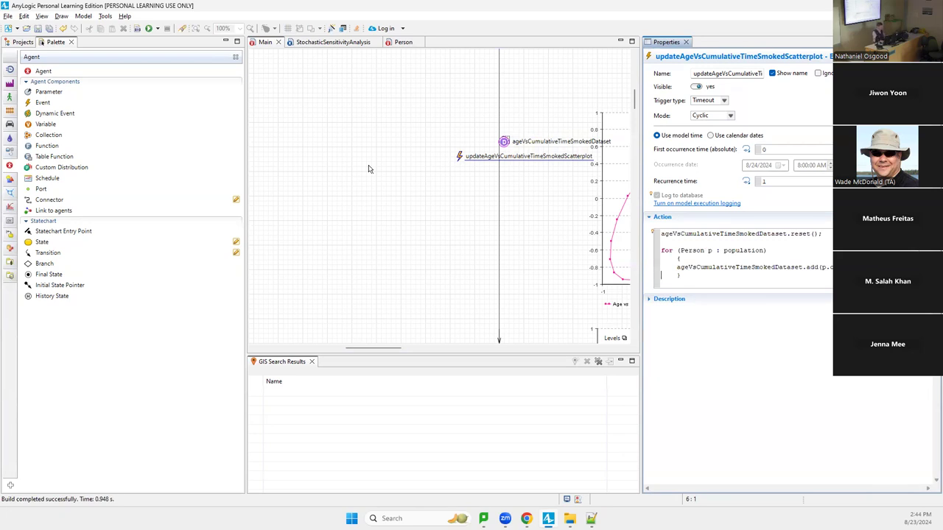
Raise the scatter plot's 'Display up to' limit from 100 to 1000 samples.
{"action": "scroll", "coordinate": [432, 205], "scroll_direction": "down", "scroll_amount": 5}
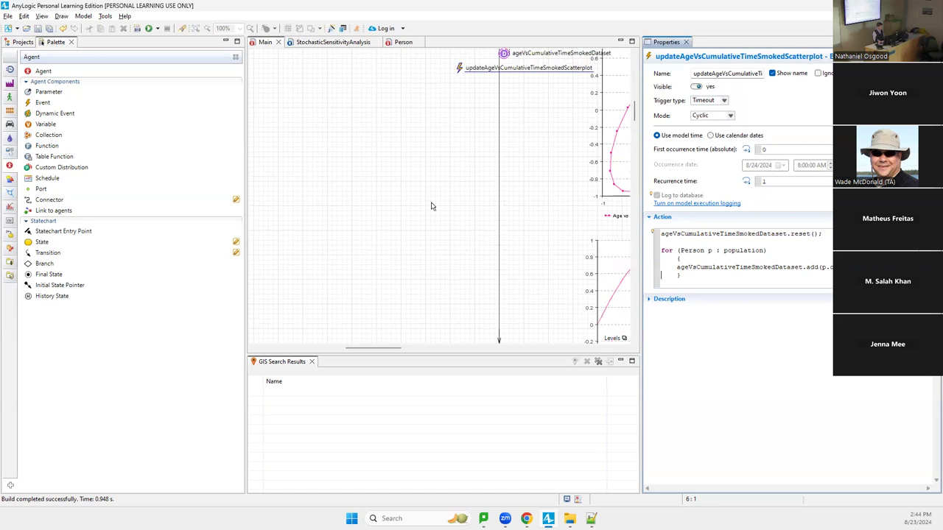
{"action": "scroll", "coordinate": [448, 208], "scroll_direction": "down", "scroll_amount": 6}
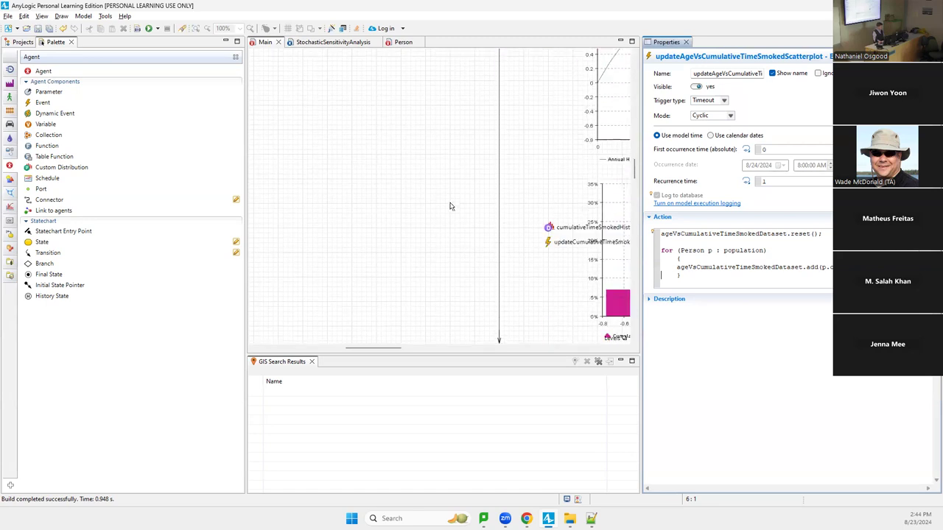
{"action": "scroll", "coordinate": [453, 206], "scroll_direction": "up", "scroll_amount": 8}
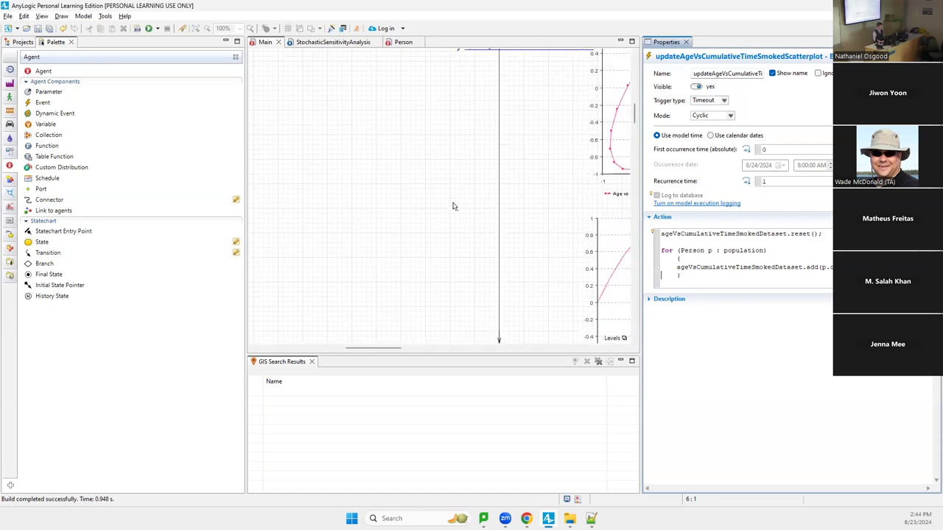
{"action": "left_click", "coordinate": [617, 234]}
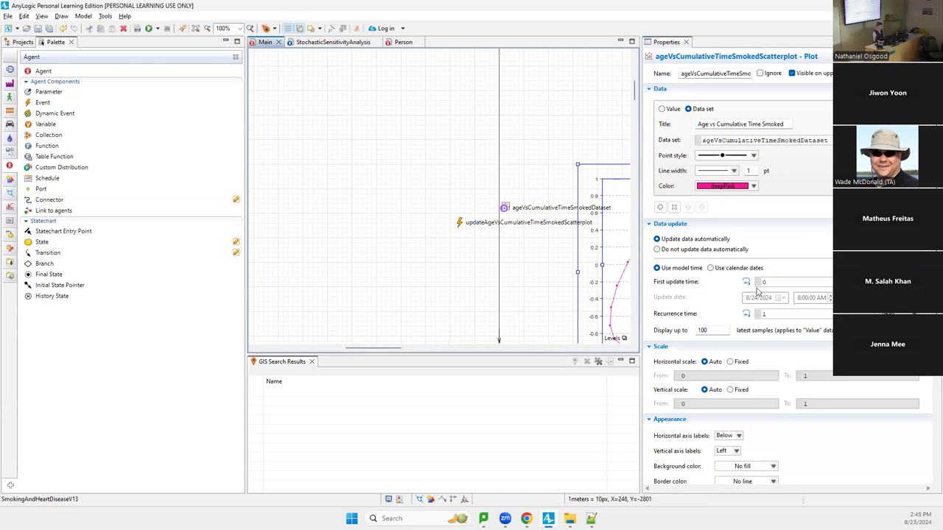
{"action": "left_click", "coordinate": [714, 331]}
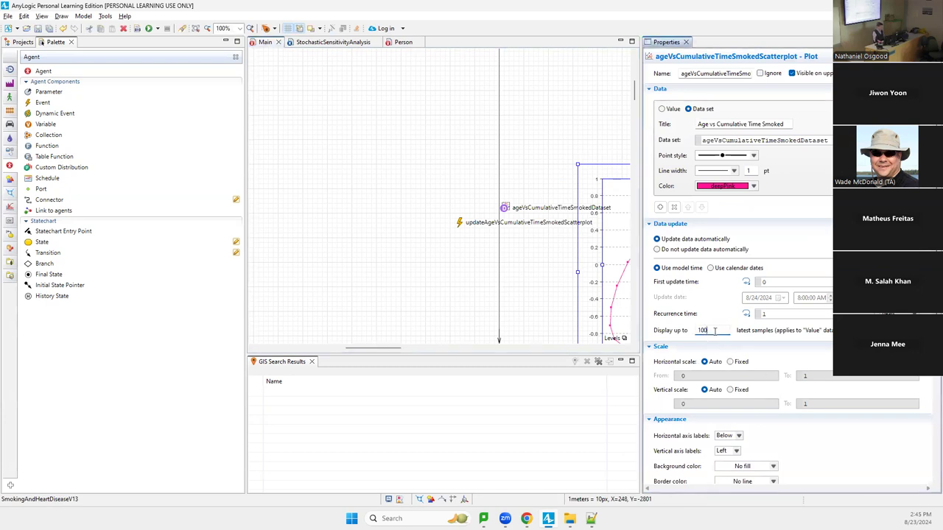
{"action": "type", "text": "0"}
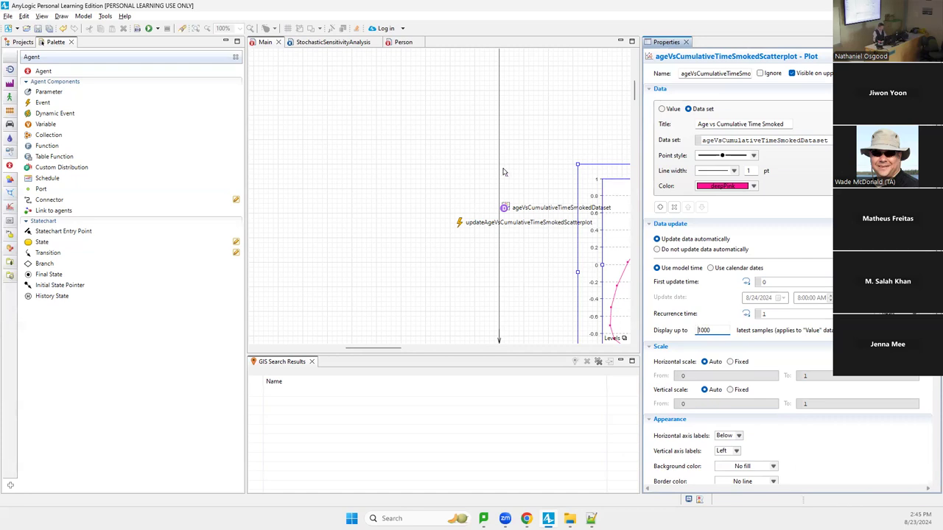
Run the Baseline experiment from the project tree.
{"action": "left_click", "coordinate": [23, 42]}
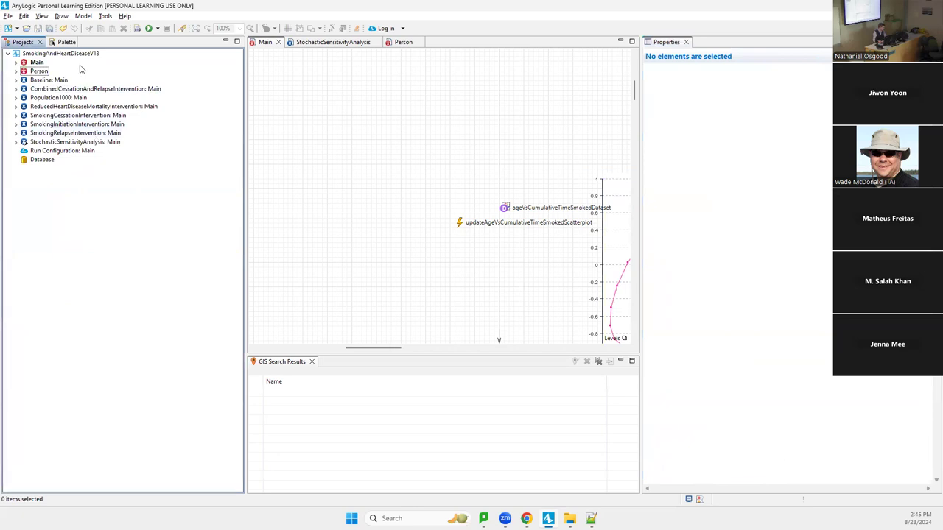
{"action": "right_click", "coordinate": [44, 74]}
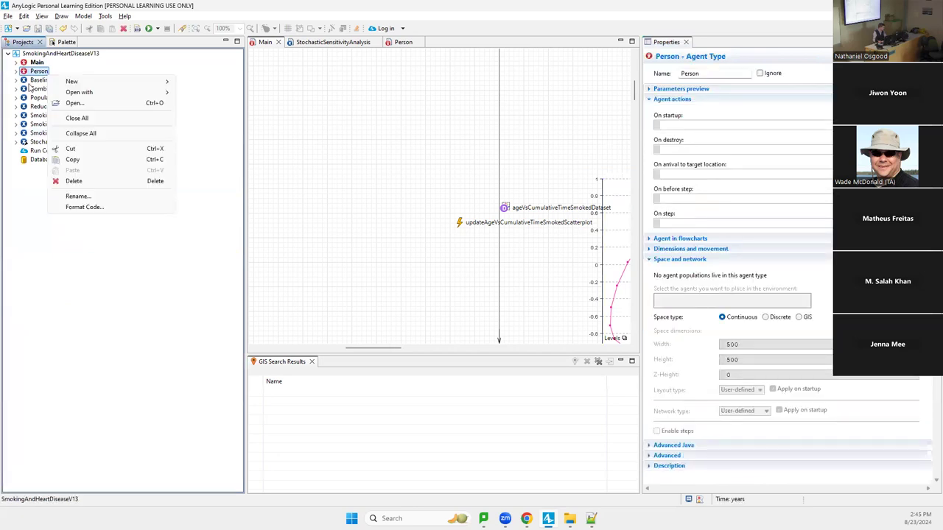
{"action": "right_click", "coordinate": [34, 80]}
{"action": "right_click", "coordinate": [34, 80]}
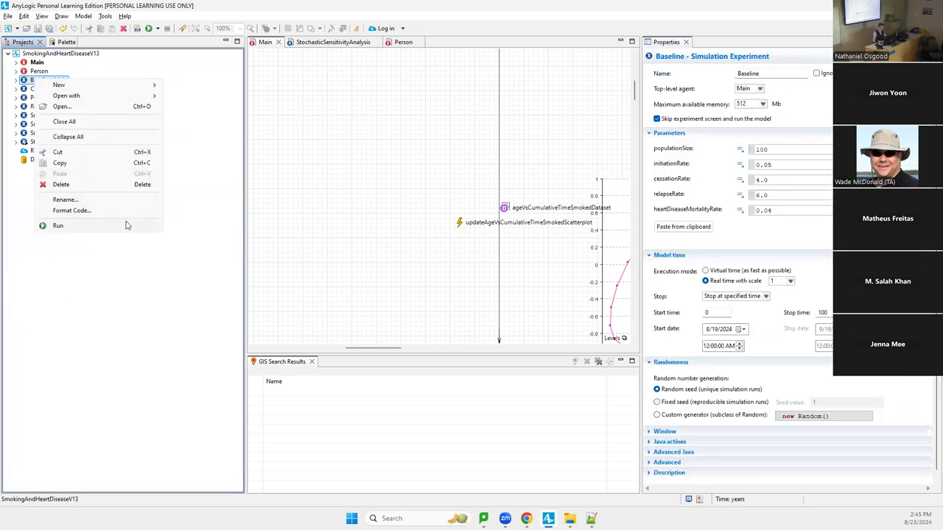
{"action": "left_click", "coordinate": [59, 225]}
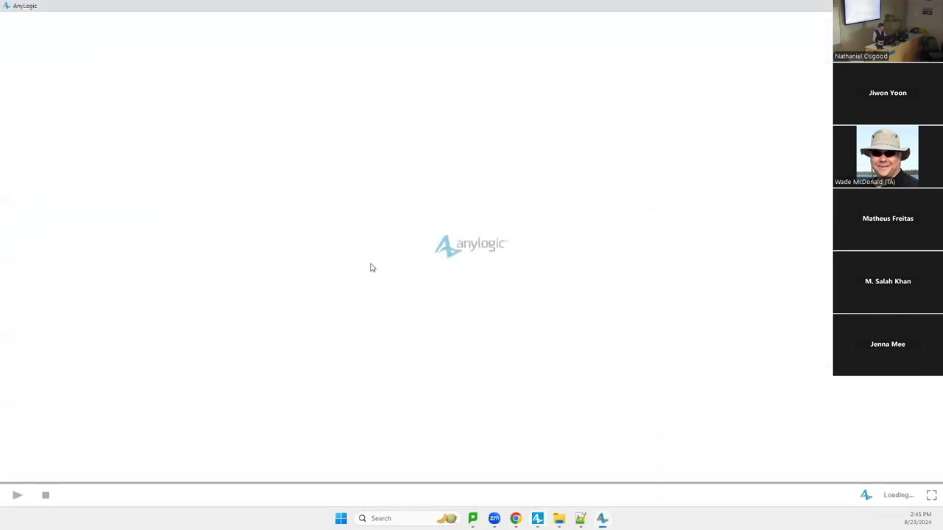
Scroll to the Age vs Cumulative Time Smoked plot, then close the simulation window.
{"action": "scroll", "coordinate": [552, 179], "scroll_direction": "up", "scroll_amount": 5}
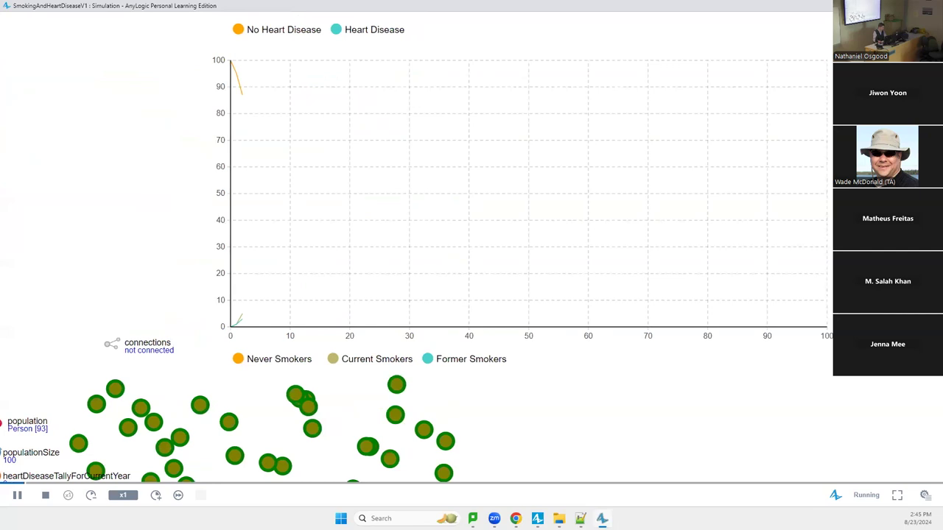
{"action": "scroll", "coordinate": [398, 34], "scroll_direction": "up", "scroll_amount": 10}
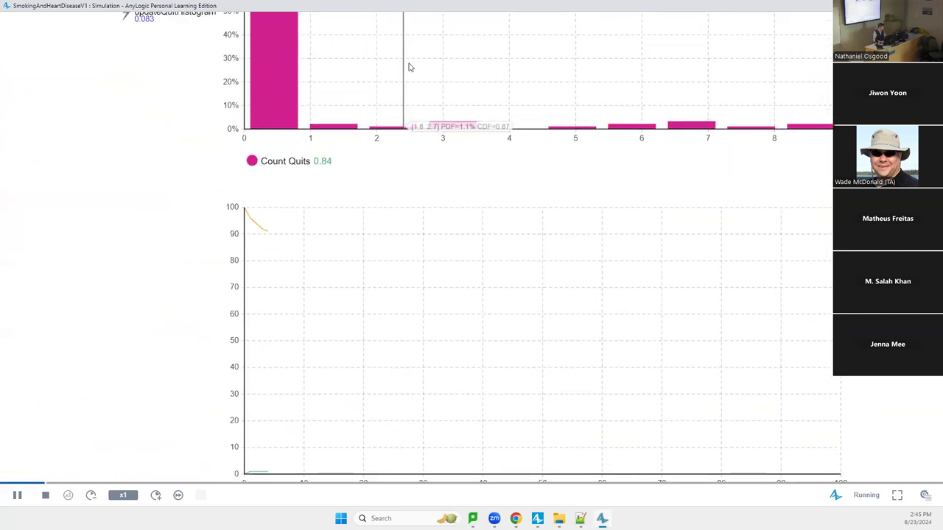
{"action": "scroll", "coordinate": [433, 74], "scroll_direction": "up", "scroll_amount": 10}
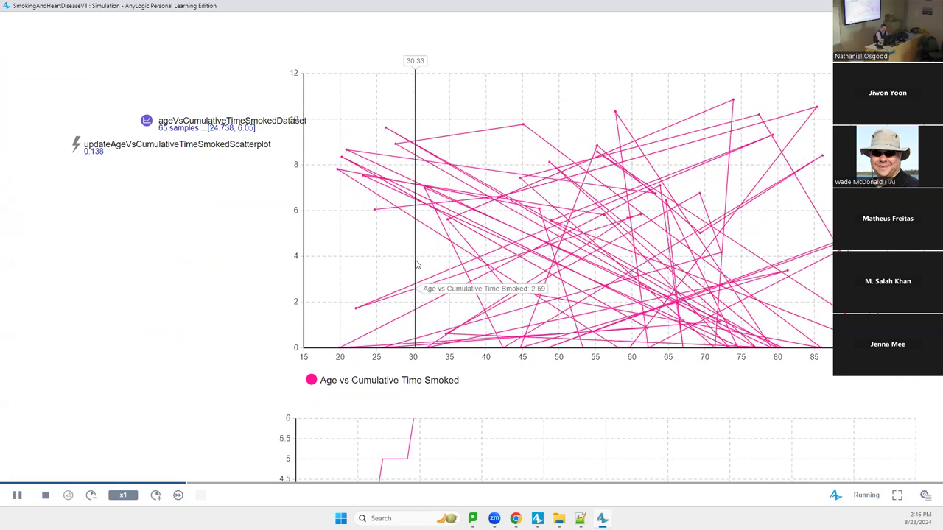
{"action": "key", "text": "alt+F4"}
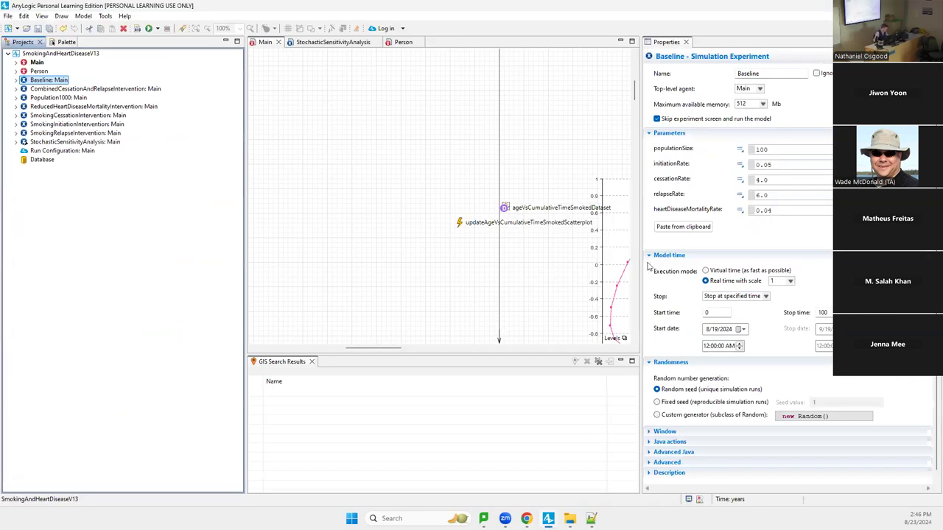
Uncheck Draw line on the age vs cumulative time smoked scatter plot.
{"action": "left_click", "coordinate": [614, 259]}
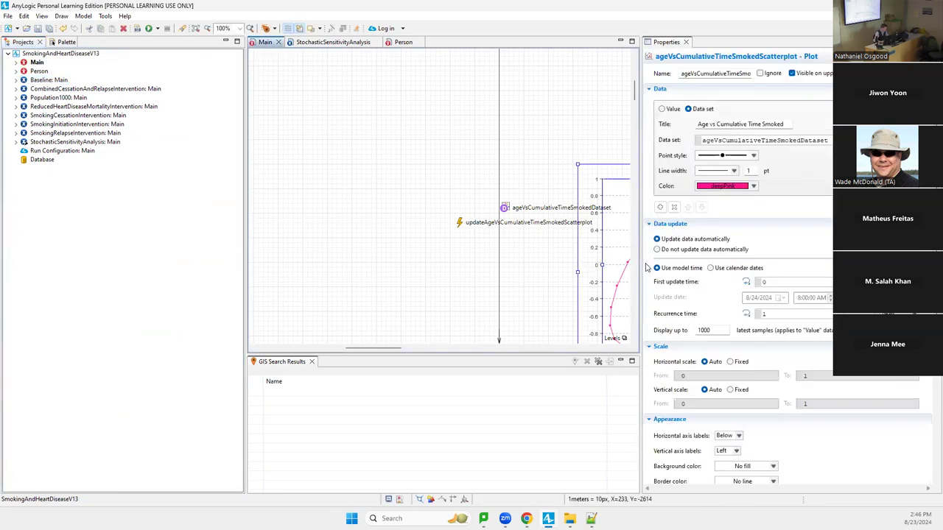
{"action": "scroll", "coordinate": [693, 233], "scroll_direction": "down", "scroll_amount": 3}
{"action": "scroll", "coordinate": [692, 232], "scroll_direction": "down", "scroll_amount": 2}
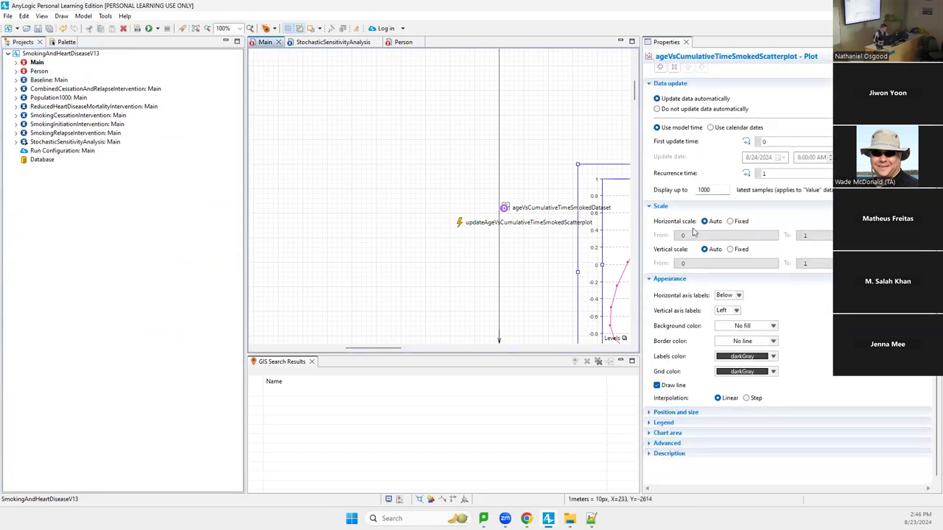
{"action": "left_click", "coordinate": [679, 384]}
{"action": "left_click", "coordinate": [679, 384]}
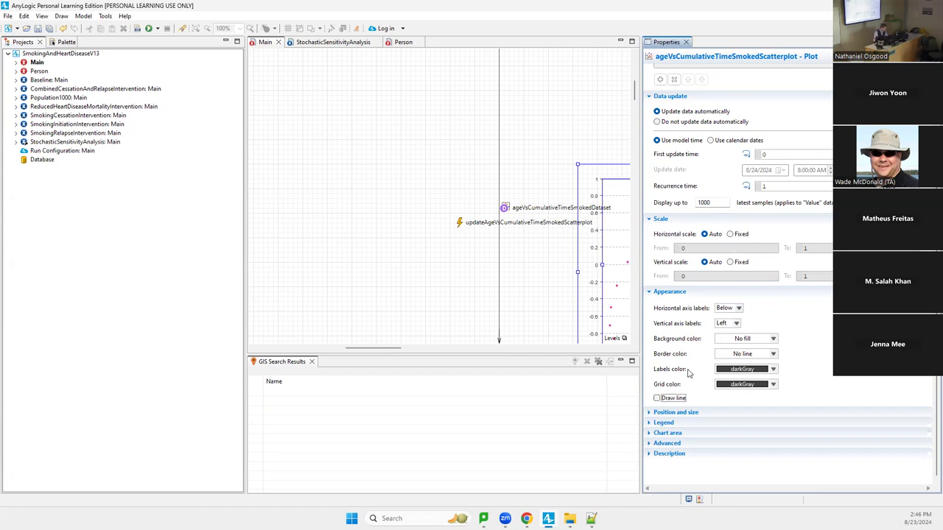
{"action": "left_click", "coordinate": [64, 80]}
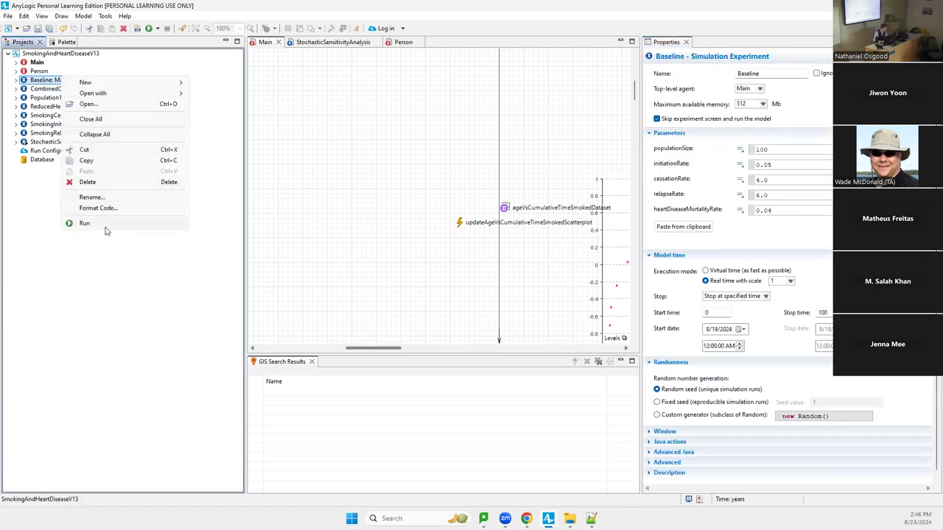
Run Baseline to the end in virtual time, check the 12-dot age-vs-smoking scatter, then close it.
{"action": "left_click", "coordinate": [107, 225]}
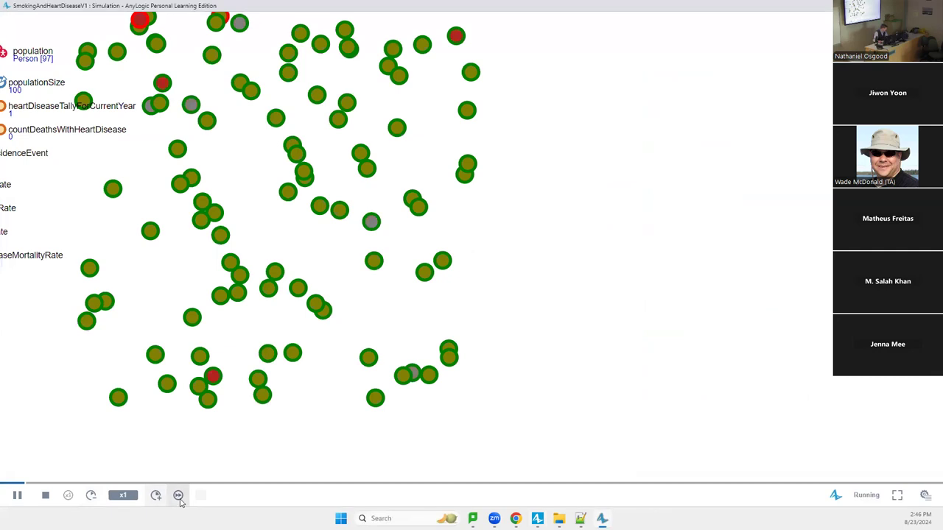
{"action": "left_click", "coordinate": [177, 496]}
{"action": "left_click_drag", "start_coordinate": [370, 453], "coordinate": [392, 4]}
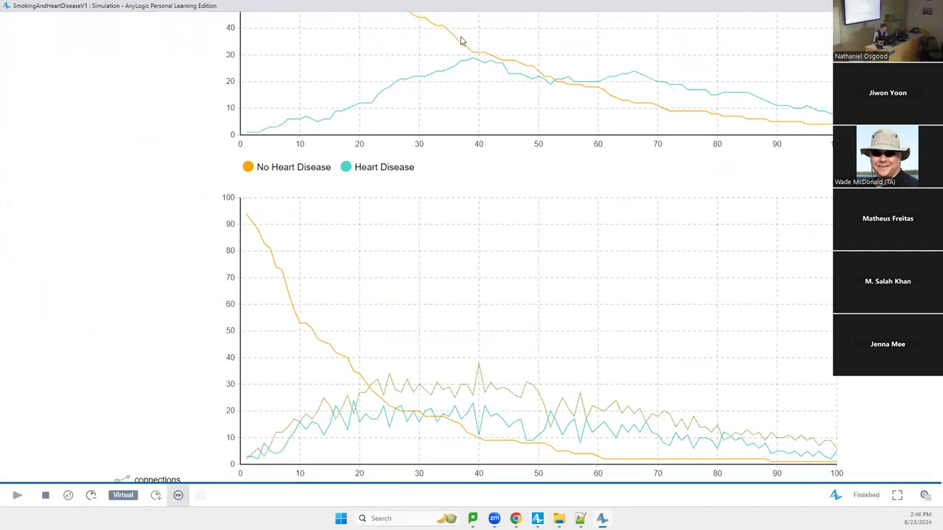
{"action": "left_click_drag", "start_coordinate": [463, 135], "coordinate": [385, 3]}
{"action": "left_click_drag", "start_coordinate": [360, 277], "coordinate": [359, 414]}
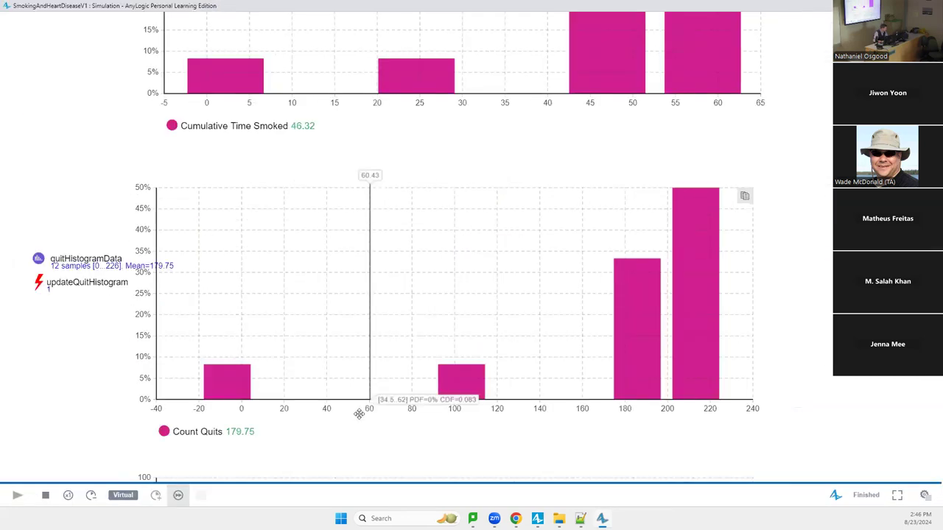
{"action": "scroll", "coordinate": [385, 133], "scroll_direction": "up", "scroll_amount": 10}
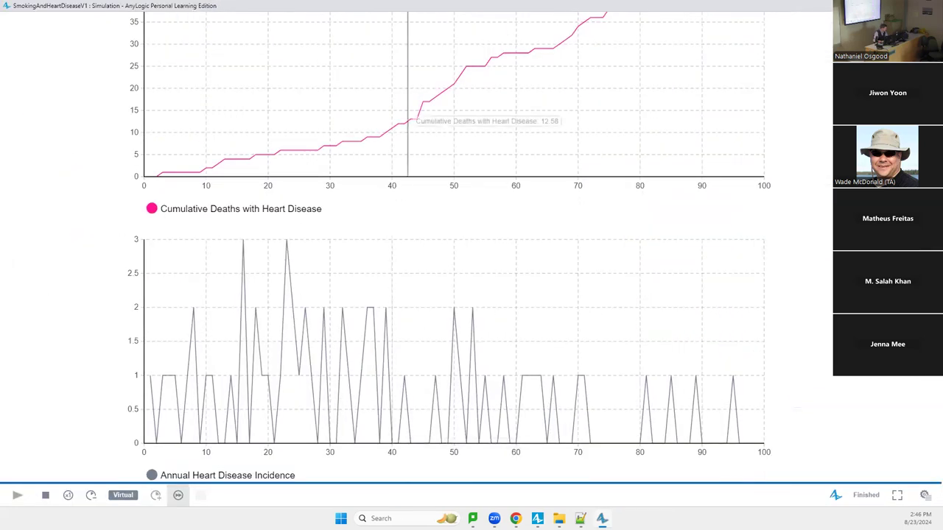
{"action": "scroll", "coordinate": [407, 118], "scroll_direction": "up", "scroll_amount": 8}
{"action": "scroll", "coordinate": [345, 389], "scroll_direction": "up", "scroll_amount": 4}
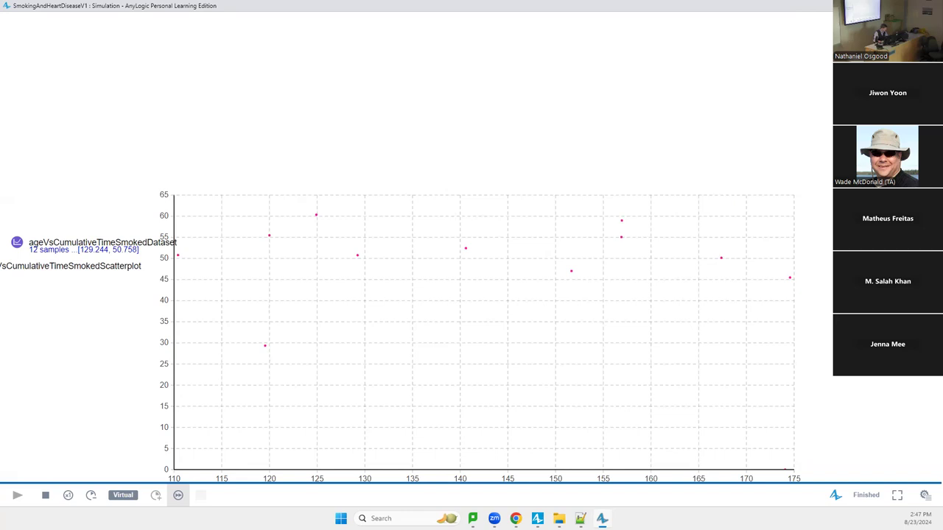
{"action": "key", "text": "alt+F4"}
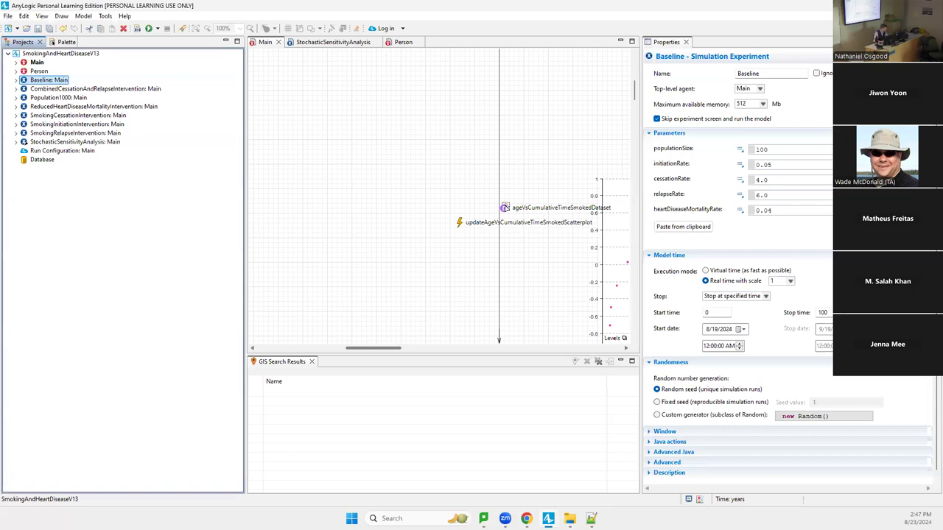
Nudge the ageVsCumulativeTimeSmokedDataset element two steps to the left.
{"action": "left_click", "coordinate": [505, 208]}
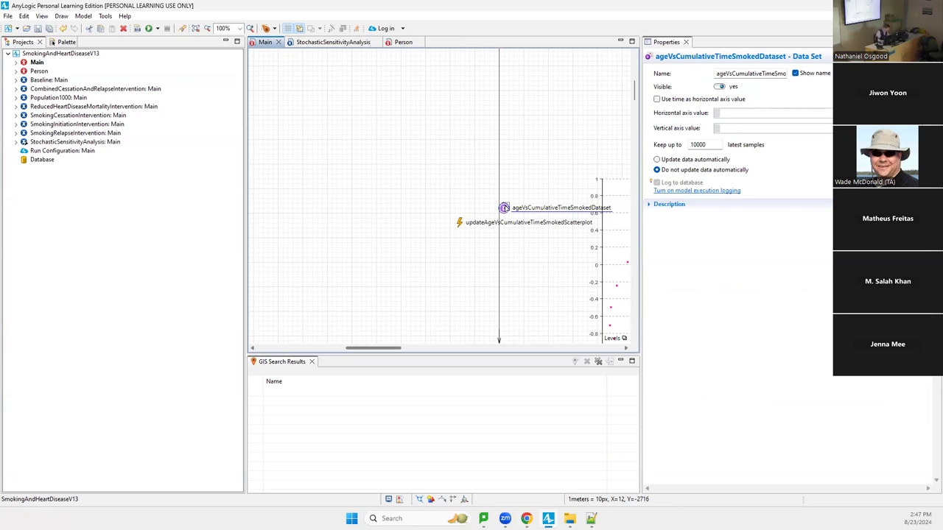
{"action": "key", "text": "Left"}
{"action": "key", "text": "Left"}
{"action": "key", "text": "Left"}
{"action": "key", "text": "Left"}
{"action": "key", "text": "Left"}
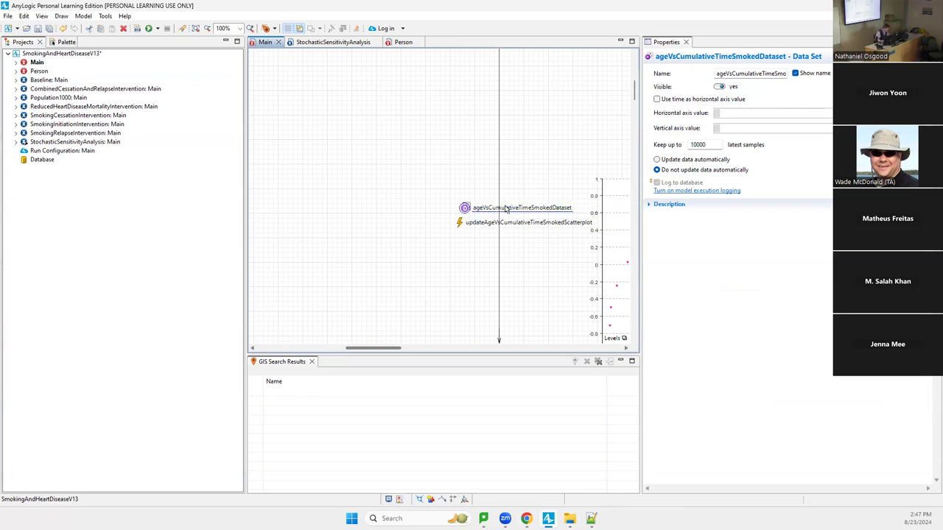
{"action": "key", "text": "Left"}
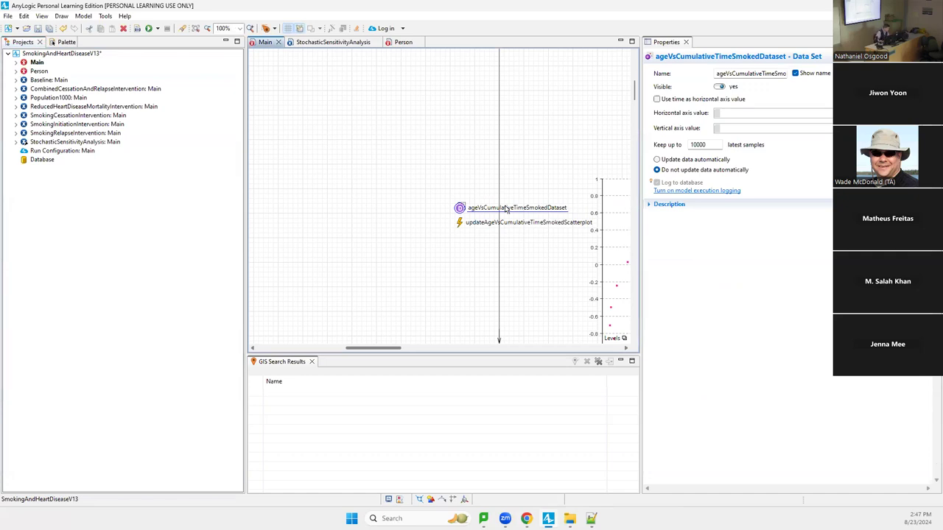
Give the scatter plot a fixed horizontal scale from 0 to 180 and save the model.
{"action": "scroll", "coordinate": [629, 204], "scroll_direction": "down", "scroll_amount": 3}
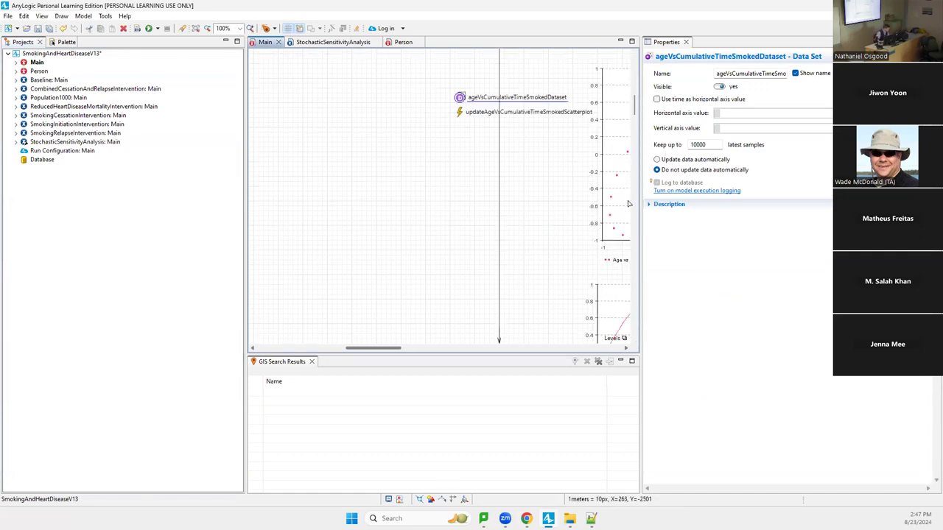
{"action": "left_click", "coordinate": [605, 198]}
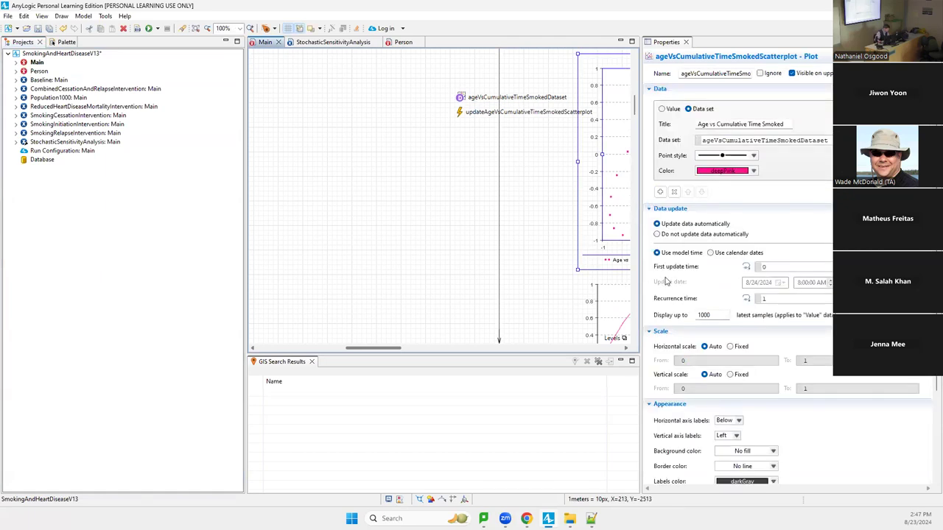
{"action": "scroll", "coordinate": [689, 258], "scroll_direction": "down", "scroll_amount": 3}
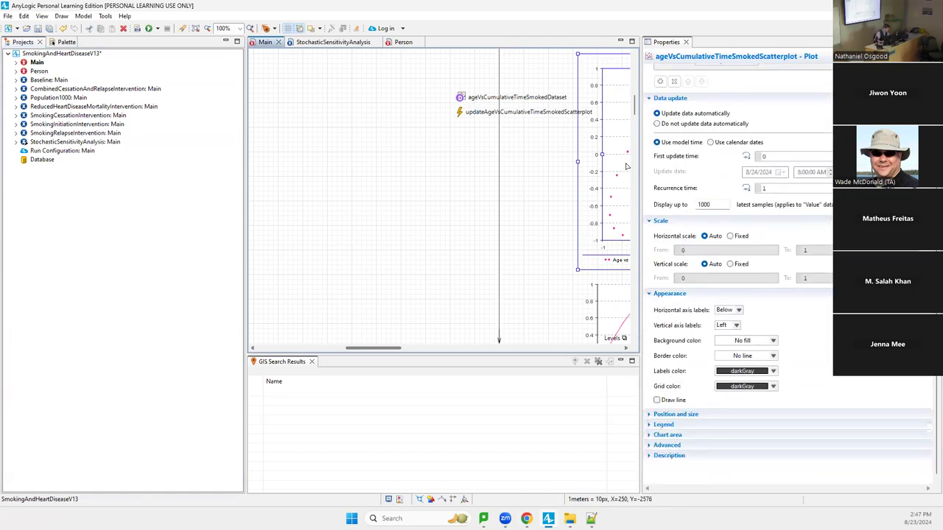
{"action": "left_click", "coordinate": [730, 237]}
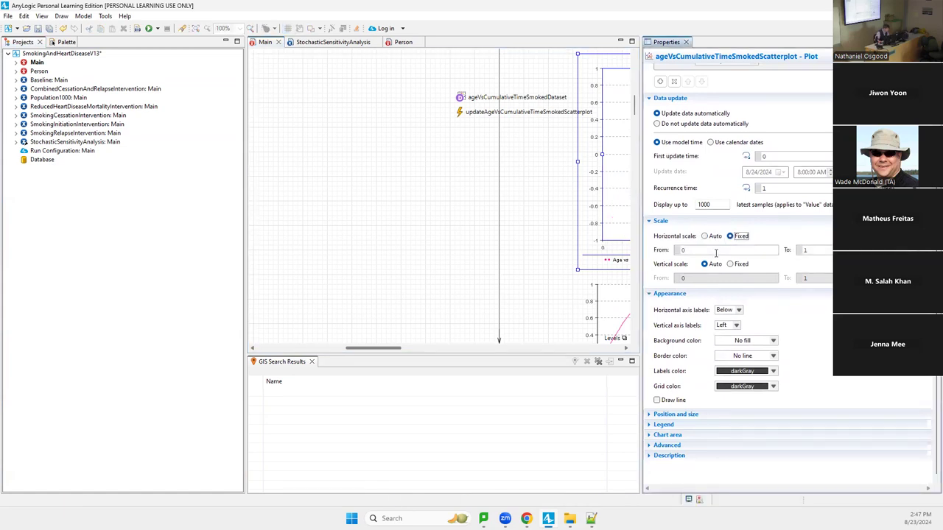
{"action": "left_click", "coordinate": [715, 251]}
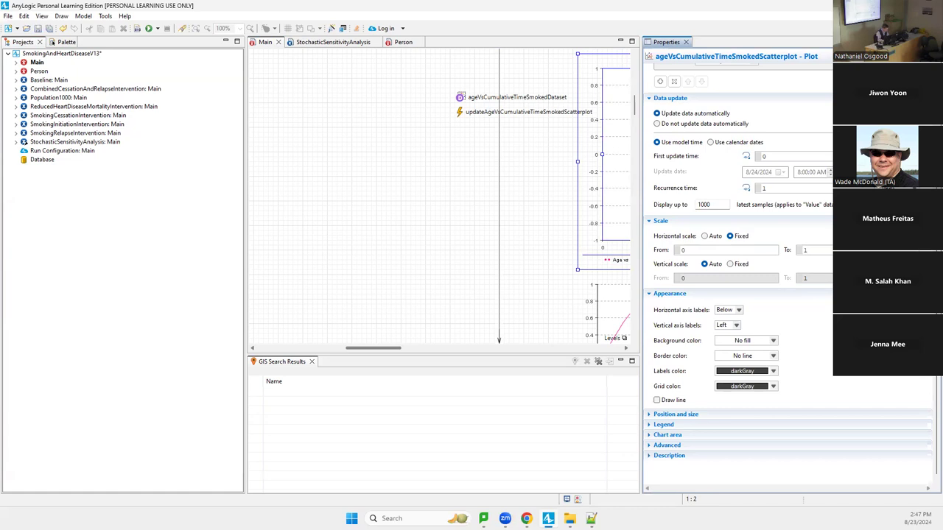
{"action": "type", "text": "80"}
{"action": "key", "text": "ctrl+s"}
{"action": "key", "text": "ctrl+s"}
Rerun Baseline to the end in virtual time, review the charts, then close the simulation window.
{"action": "right_click", "coordinate": [53, 80]}
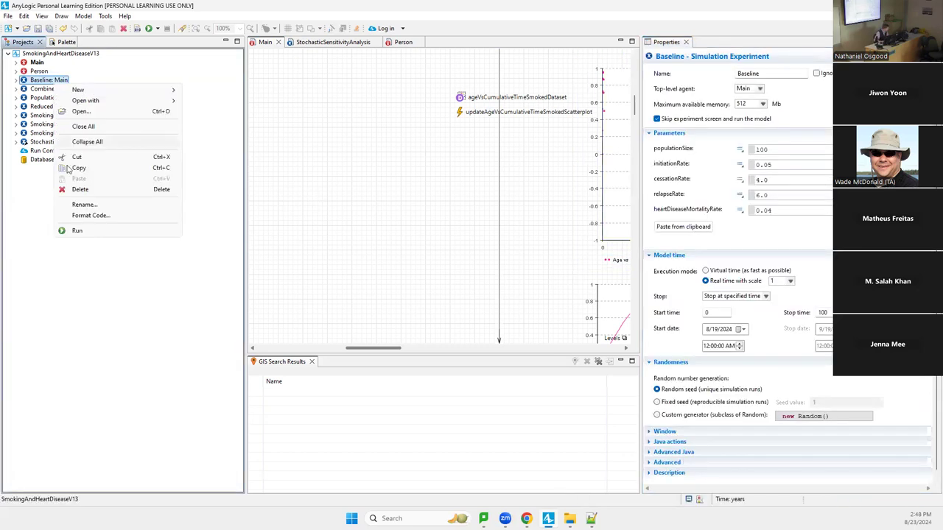
{"action": "left_click", "coordinate": [89, 230]}
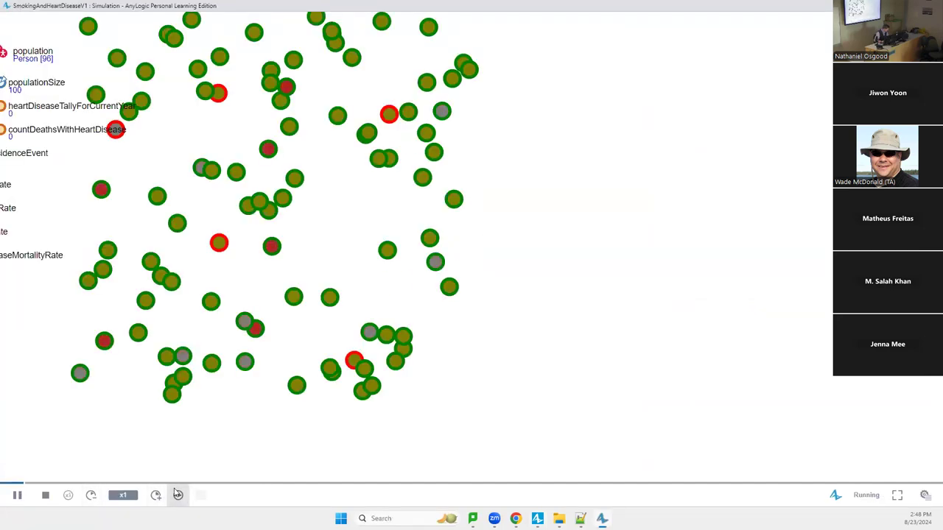
{"action": "left_click", "coordinate": [178, 495]}
{"action": "scroll", "coordinate": [301, 155], "scroll_direction": "up", "scroll_amount": 5}
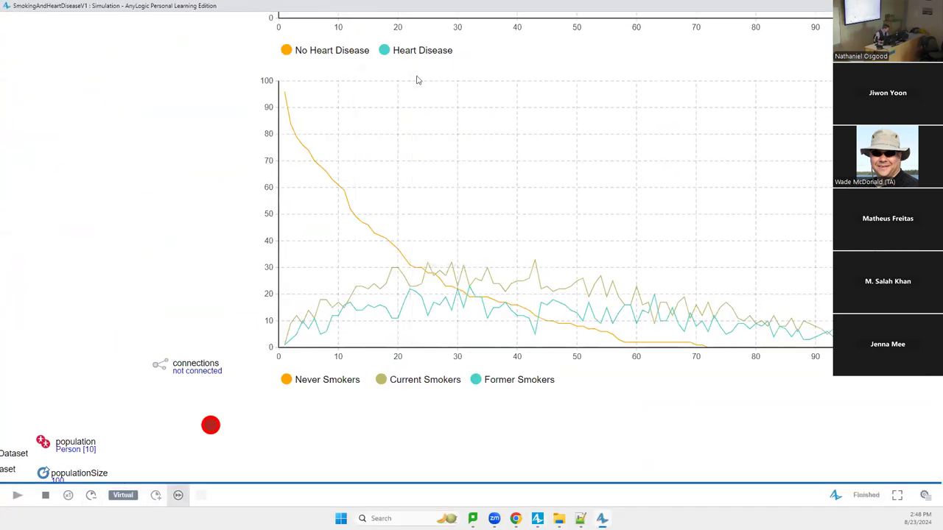
{"action": "scroll", "coordinate": [417, 80], "scroll_direction": "up", "scroll_amount": 3}
{"action": "scroll", "coordinate": [389, 87], "scroll_direction": "up", "scroll_amount": 10}
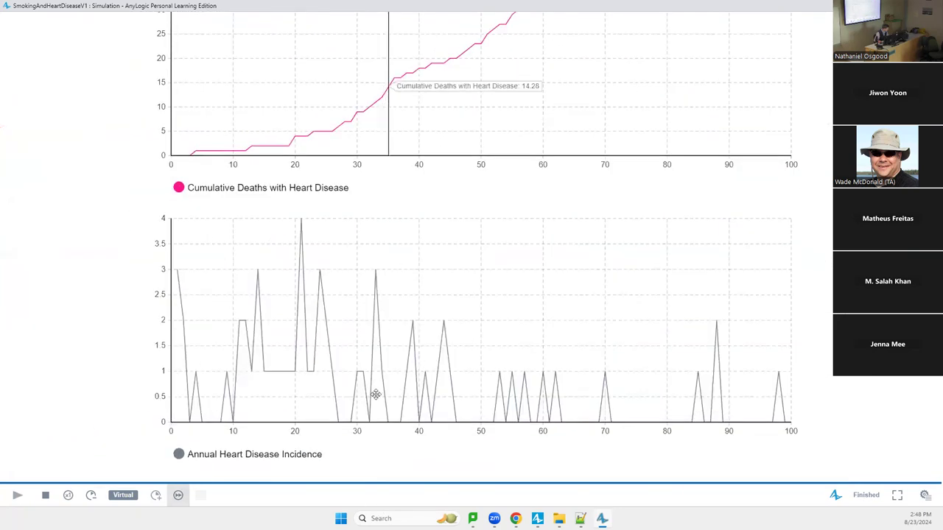
{"action": "scroll", "coordinate": [375, 392], "scroll_direction": "up", "scroll_amount": 3}
{"action": "scroll", "coordinate": [351, 155], "scroll_direction": "up", "scroll_amount": 6}
{"action": "scroll", "coordinate": [351, 155], "scroll_direction": "left", "scroll_amount": 2}
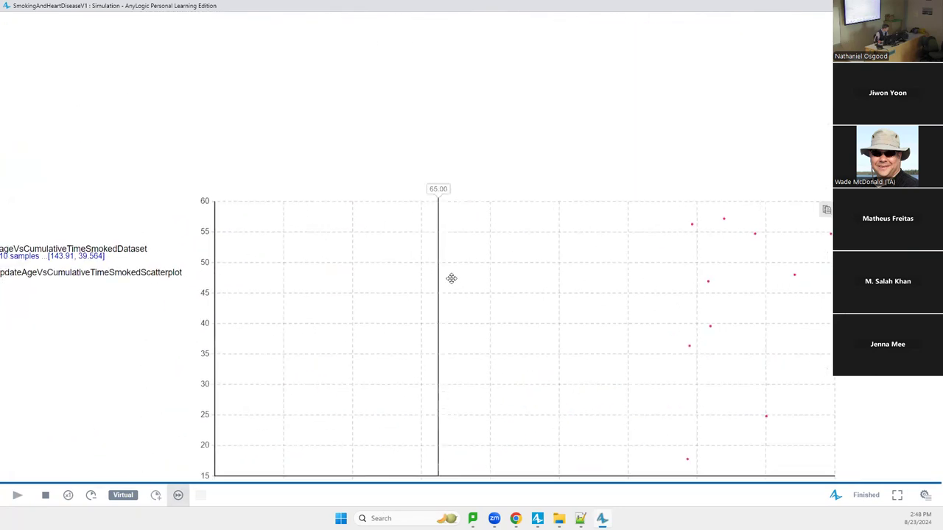
{"action": "scroll", "coordinate": [434, 339], "scroll_direction": "down", "scroll_amount": 3}
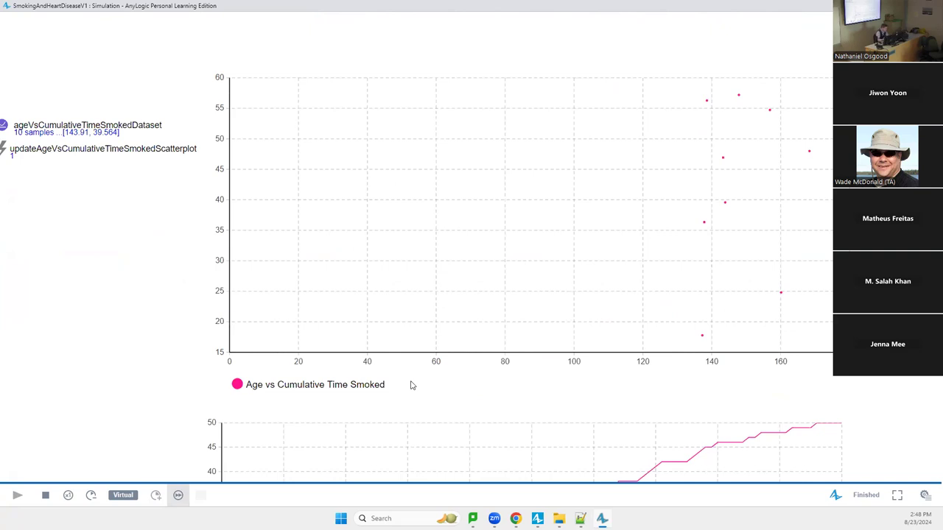
{"action": "key", "text": "alt+F4"}
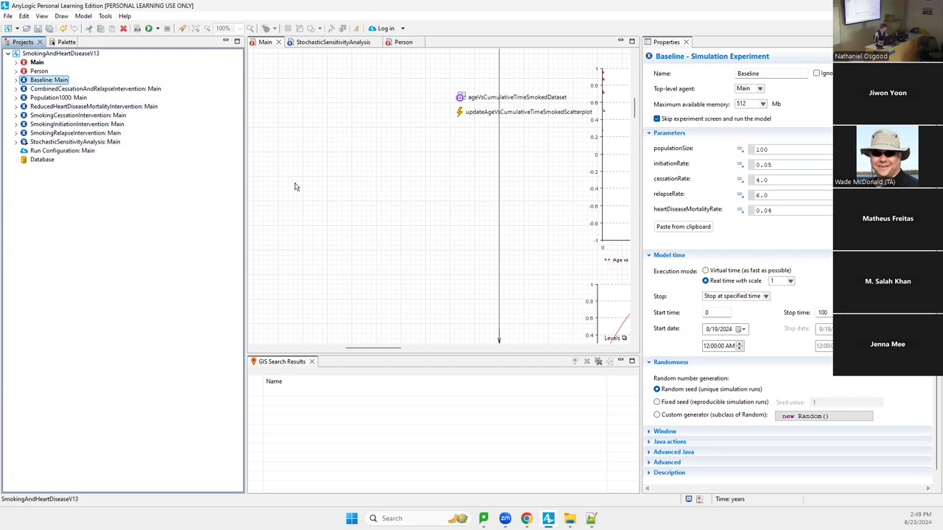
Place a new Event from Agent components on the Main diagram below the two datasets.
{"action": "scroll", "coordinate": [298, 187], "scroll_direction": "down", "scroll_amount": 10}
{"action": "scroll", "coordinate": [298, 187], "scroll_direction": "up", "scroll_amount": 10}
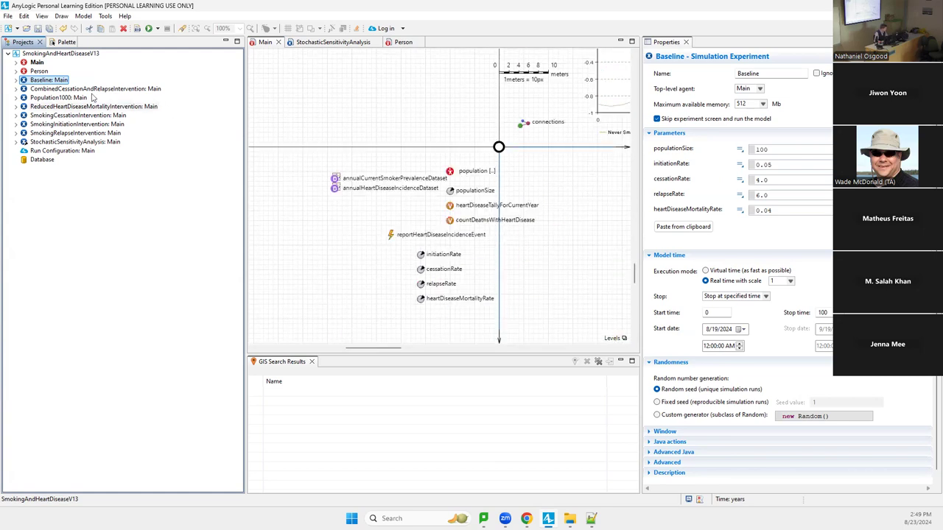
{"action": "left_click", "coordinate": [61, 42]}
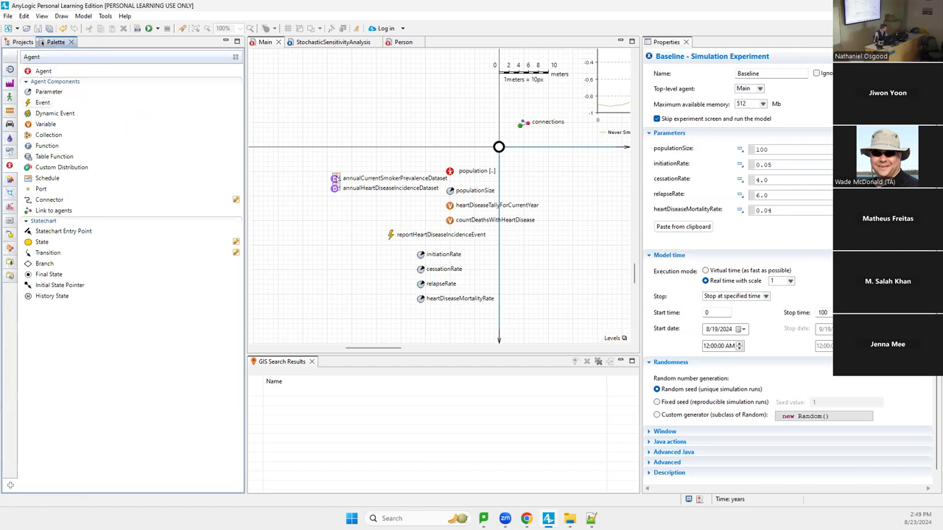
{"action": "left_click", "coordinate": [282, 124]}
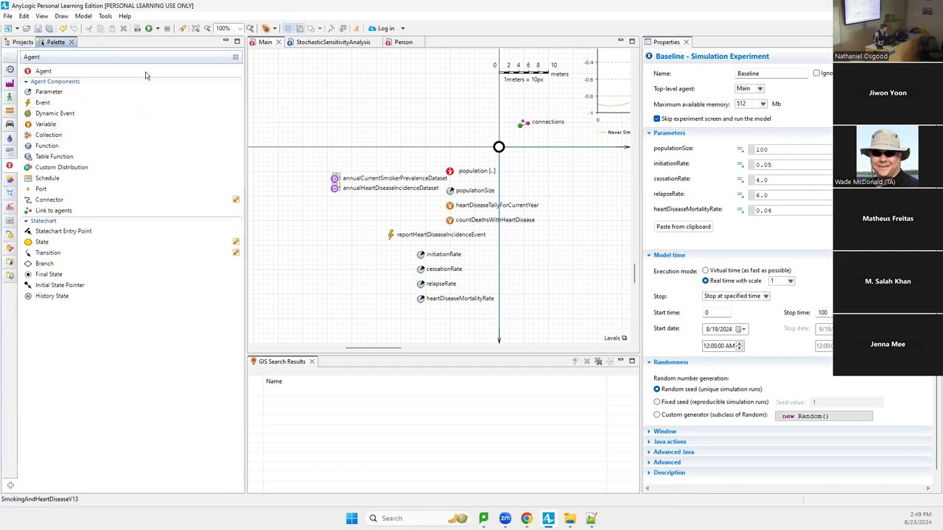
{"action": "left_click", "coordinate": [22, 42]}
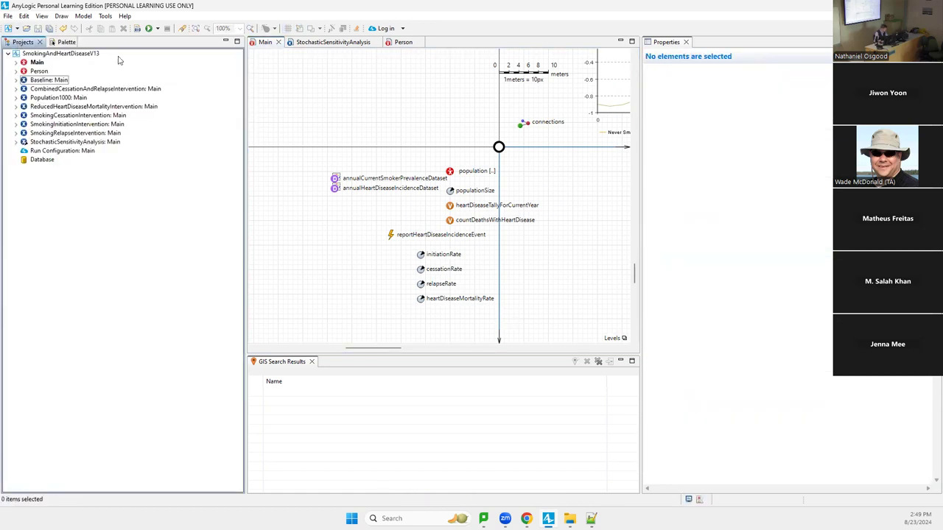
{"action": "left_click", "coordinate": [63, 44]}
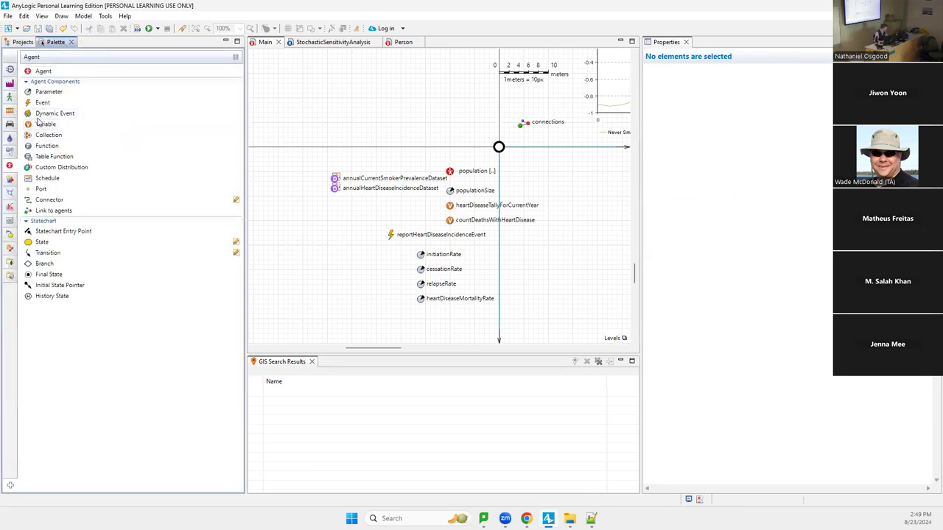
{"action": "left_click_drag", "start_coordinate": [33, 104], "coordinate": [336, 207]}
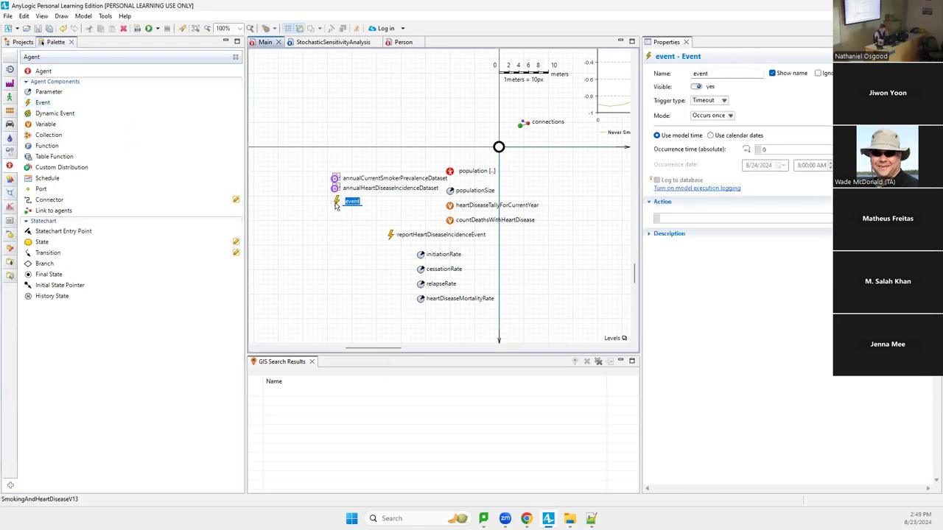
Rename the event to births and switch its trigger type to Rate with value 10.
{"action": "type", "text": "births"}
{"action": "key", "text": "Return"}
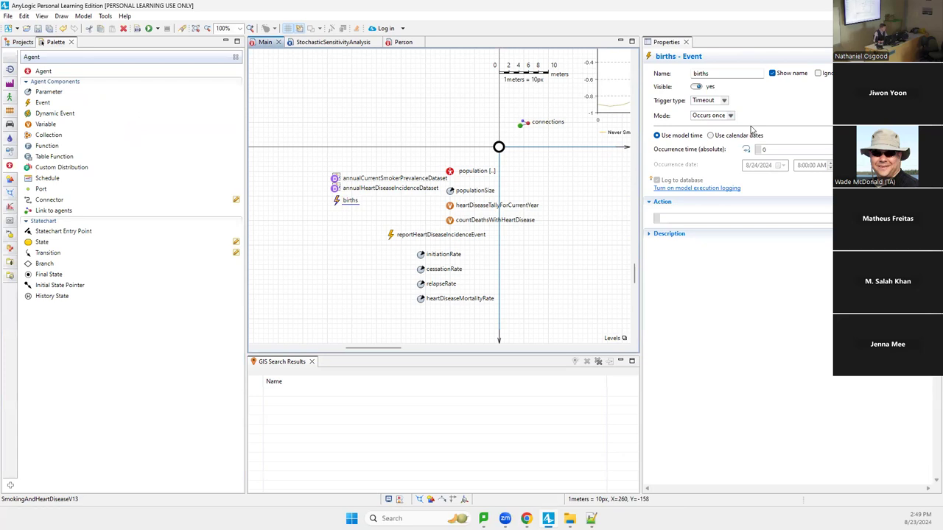
{"action": "left_click", "coordinate": [720, 100]}
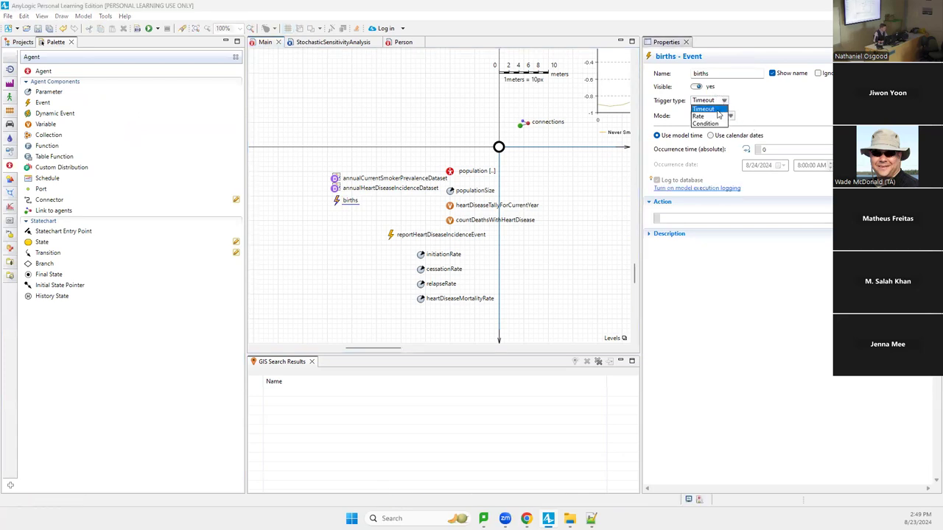
{"action": "left_click", "coordinate": [718, 116]}
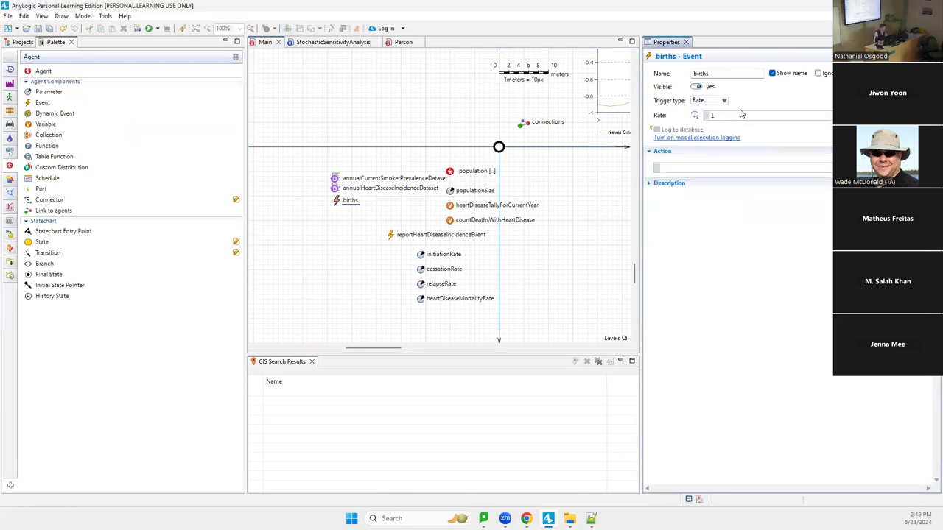
{"action": "left_click", "coordinate": [740, 114]}
{"action": "type", "text": "0"}
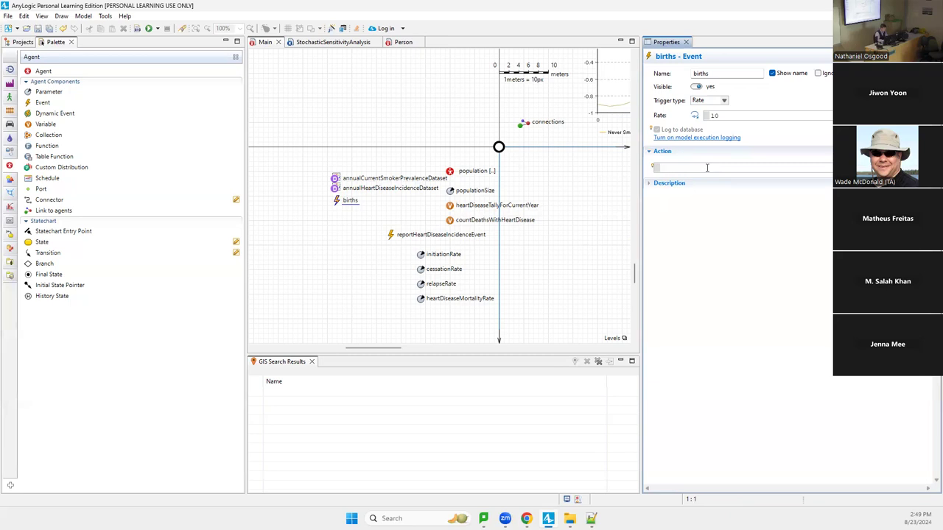
Set the births action to add_population(time()); and drop a new parameter onto Main.
{"action": "type", "text": "dd_population"}
{"action": "key", "text": "ctrl+space"}
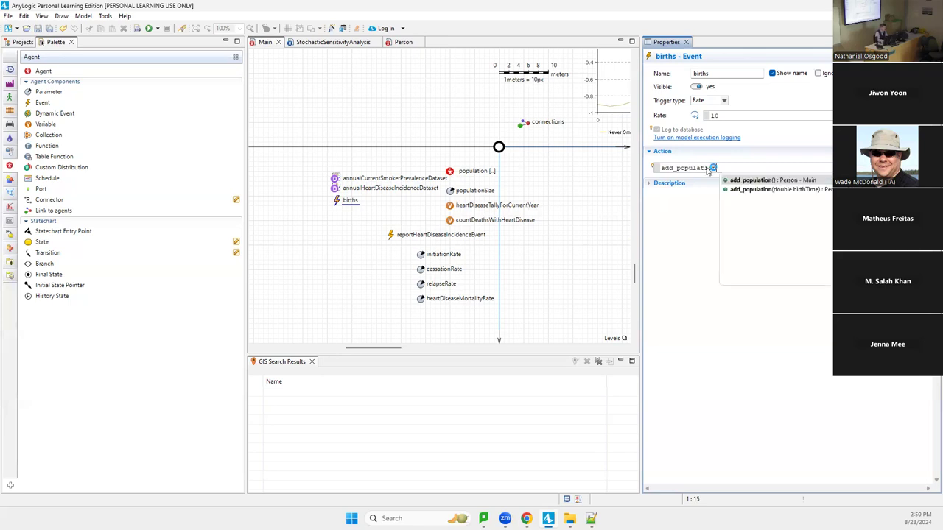
{"action": "key", "text": "Return"}
{"action": "key", "text": "BackSpace"}
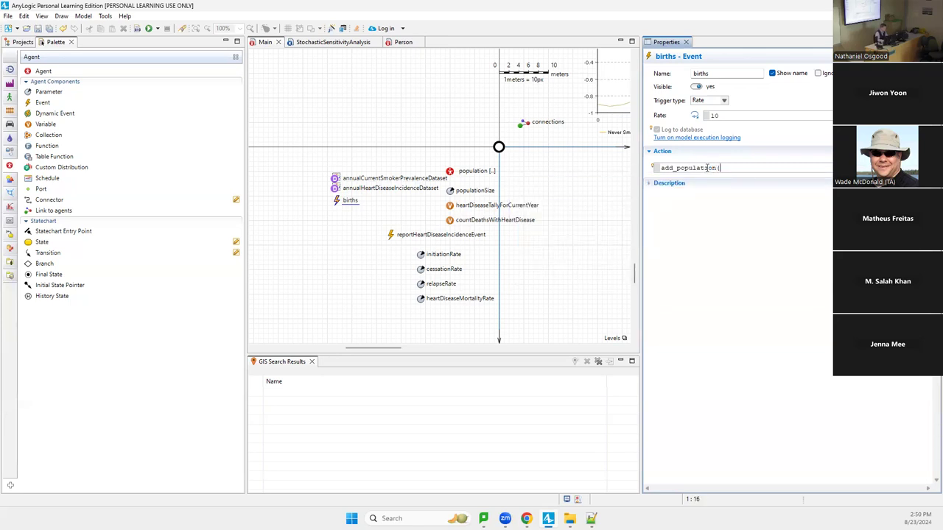
{"action": "key", "text": "ctrl+space"}
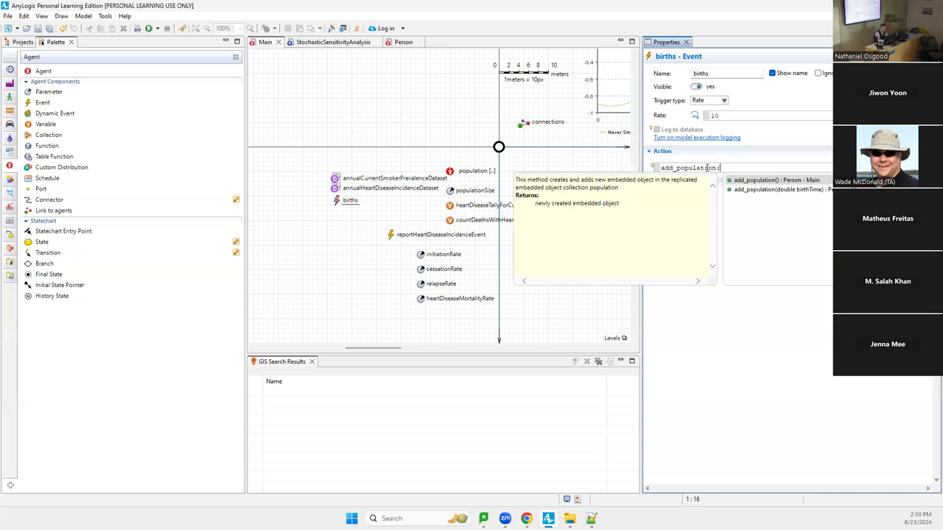
{"action": "type", "text": "time());"}
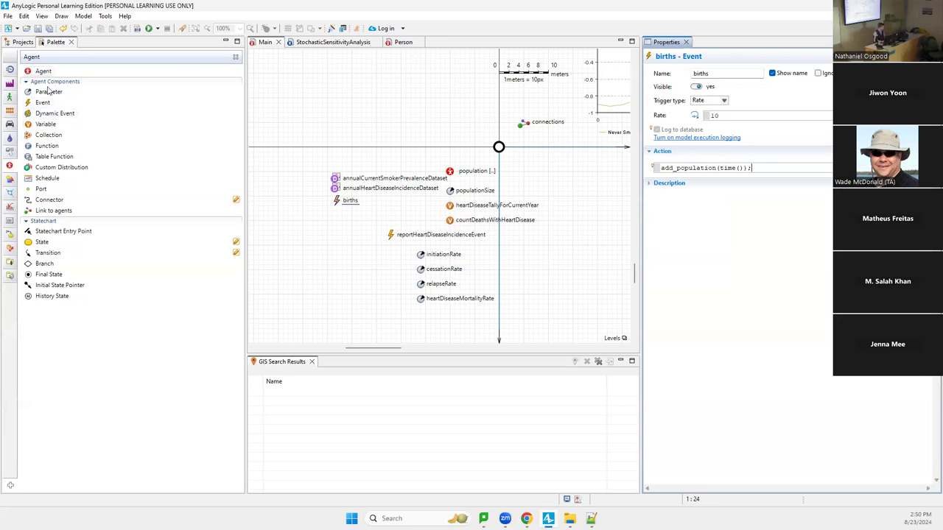
{"action": "left_click_drag", "start_coordinate": [48, 91], "coordinate": [333, 161]}
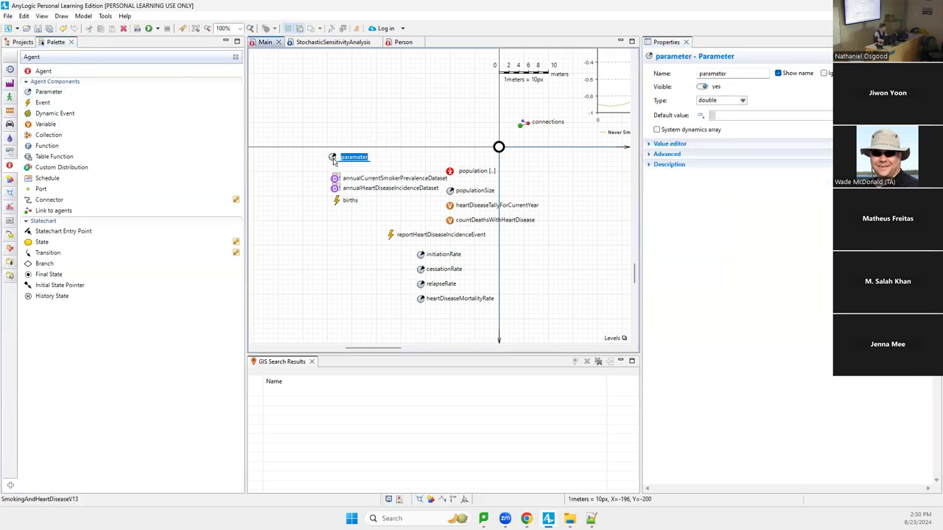
Name the new parameter birthRate and give it a default value of 0.04.
{"action": "type", "text": "birthRate"}
{"action": "key", "text": "Return"}
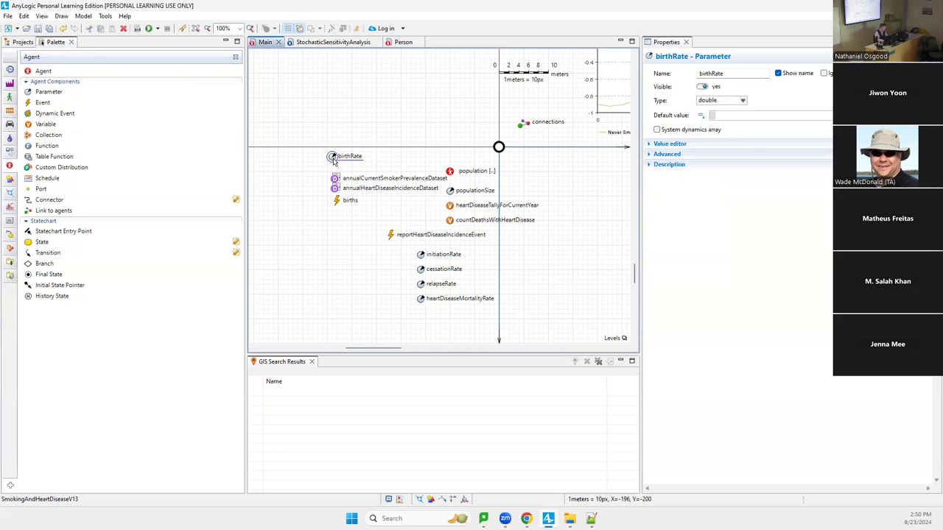
{"action": "left_click", "coordinate": [729, 115]}
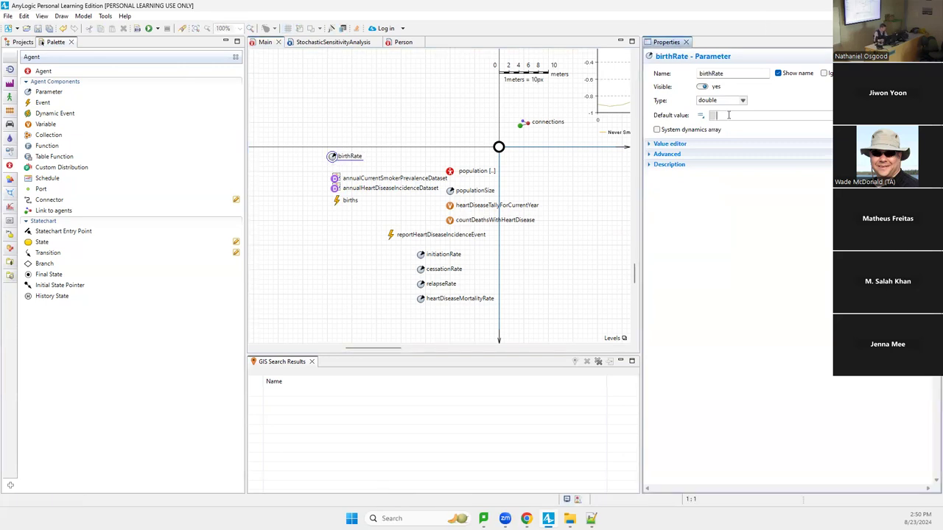
{"action": "type", "text": "0.01"}
Set the births rate to birthRate * population.size() and build the model without errors.
{"action": "left_click", "coordinate": [341, 202]}
{"action": "left_click", "coordinate": [751, 130]}
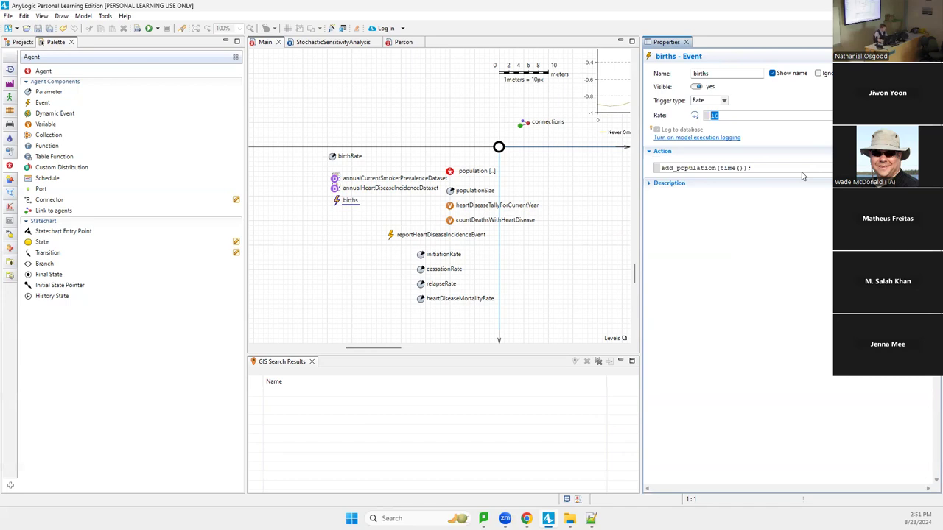
{"action": "type", "text": "birt"}
{"action": "key", "text": "BackSpace"}
{"action": "type", "text": "thRaet"}
{"action": "key", "text": "BackSpace"}
{"action": "key", "text": "BackSpace"}
{"action": "key", "text": "BackSpace"}
{"action": "type", "text": "te * population.s"}
{"action": "key", "text": "ctrl+space"}
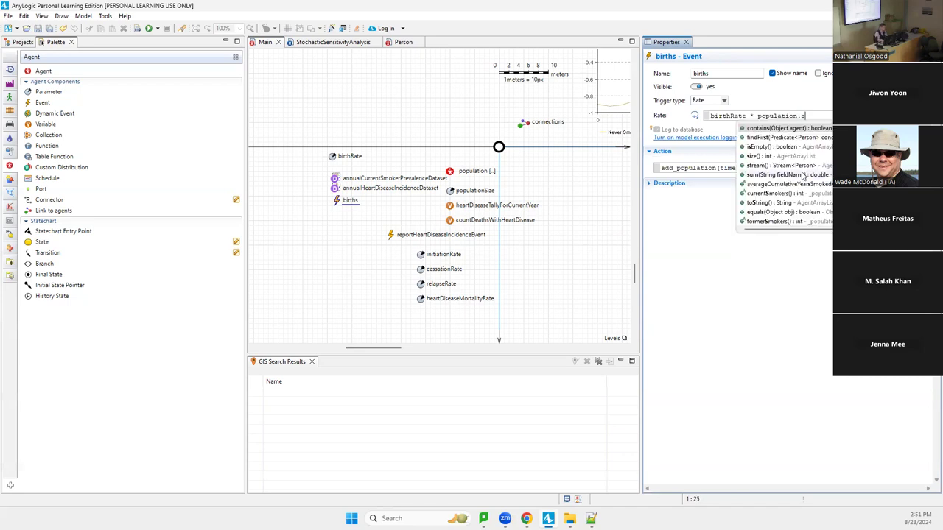
{"action": "type", "text": "i"}
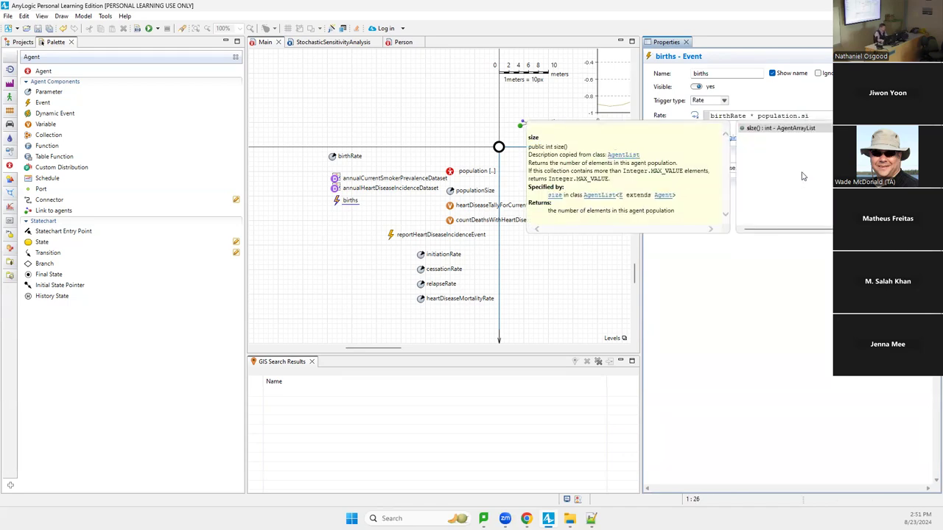
{"action": "type", "text": "ze()"}
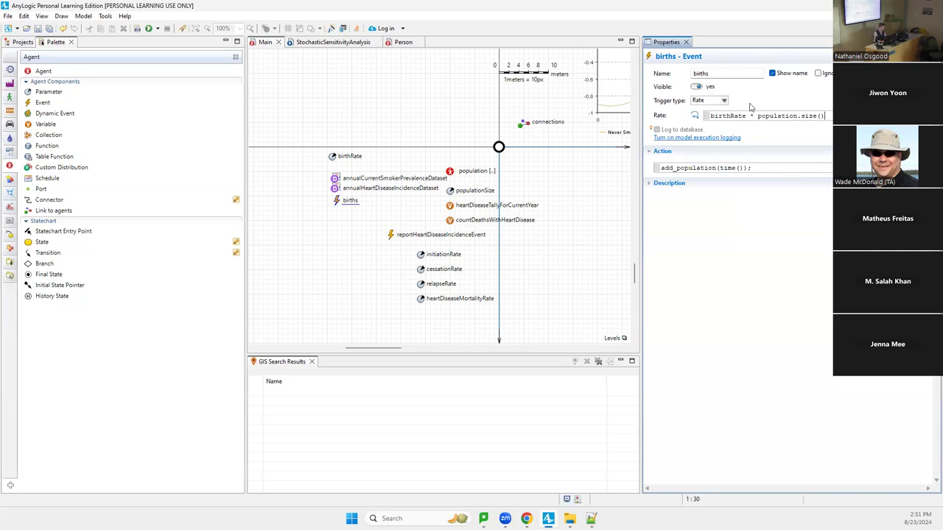
{"action": "left_click_drag", "start_coordinate": [753, 168], "coordinate": [661, 168]}
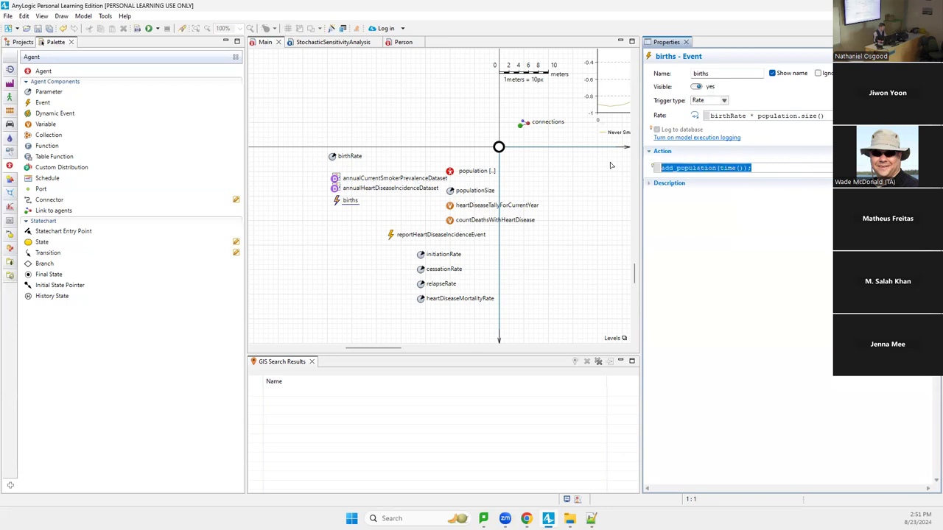
{"action": "left_click", "coordinate": [136, 30]}
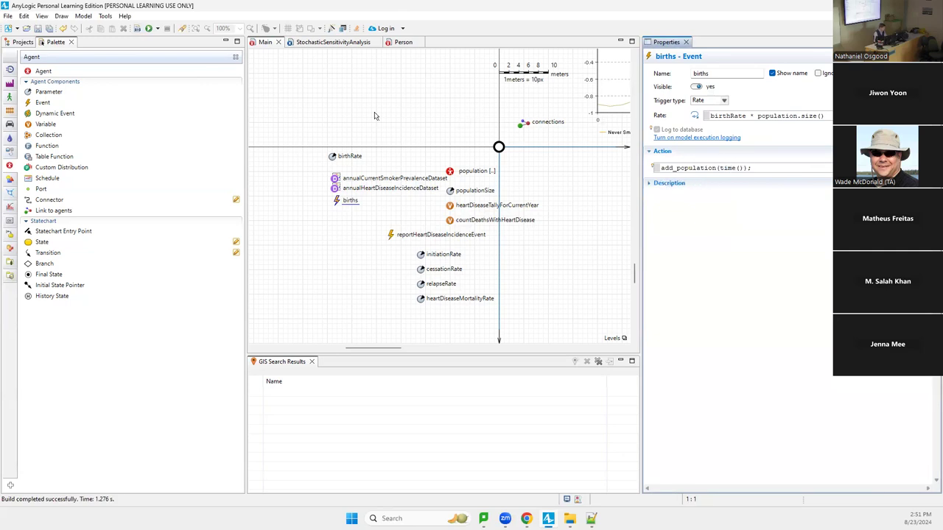
Launch the Baseline: Main experiment from the project tree.
{"action": "left_click", "coordinate": [23, 42]}
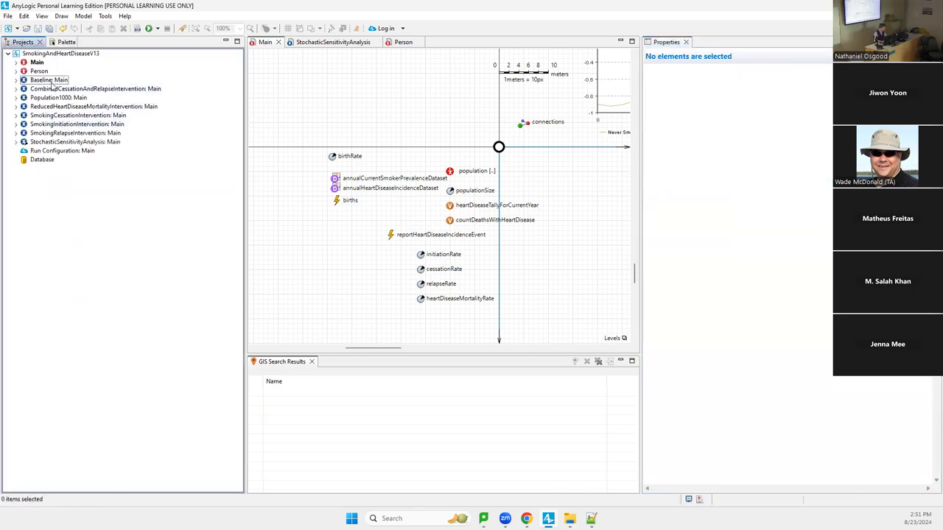
{"action": "left_click", "coordinate": [51, 82]}
{"action": "right_click", "coordinate": [51, 83]}
{"action": "left_click", "coordinate": [105, 230]}
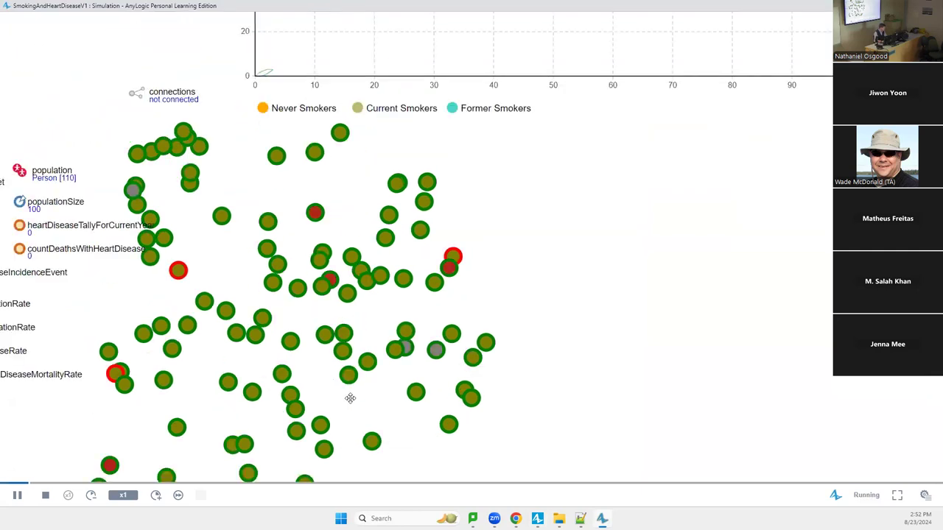
Pan to the age vs cumulative time smoked scatter plot, run at x2 speed, then pause.
{"action": "scroll", "coordinate": [350, 398], "scroll_direction": "up", "scroll_amount": 3}
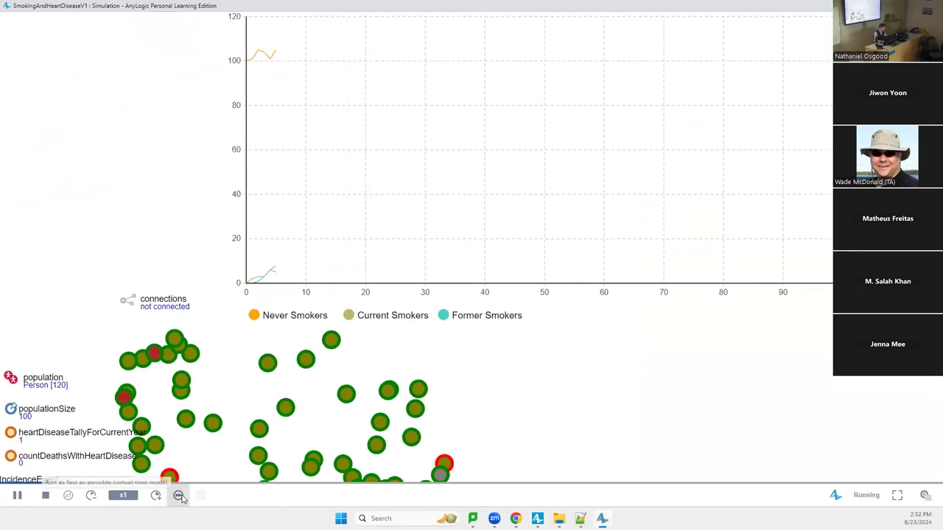
{"action": "scroll", "coordinate": [207, 181], "scroll_direction": "down", "scroll_amount": 10}
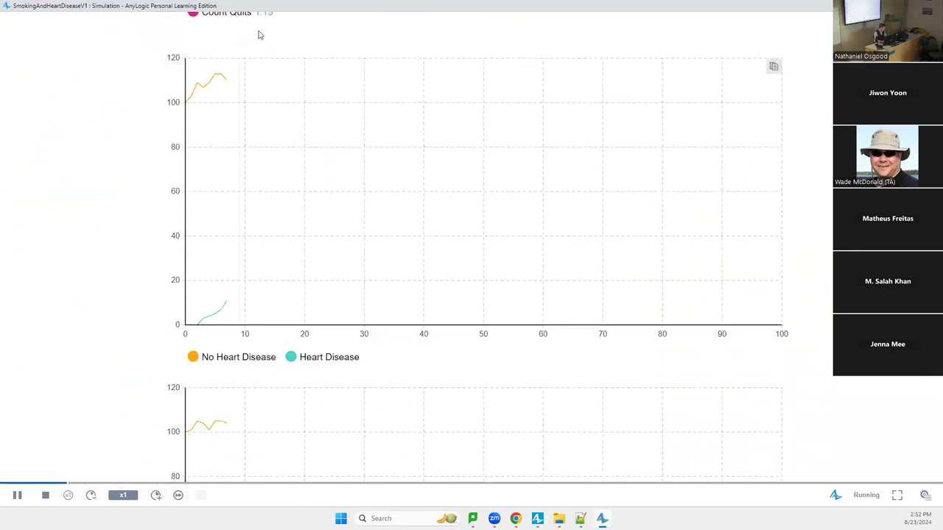
{"action": "scroll", "coordinate": [258, 35], "scroll_direction": "up", "scroll_amount": 10}
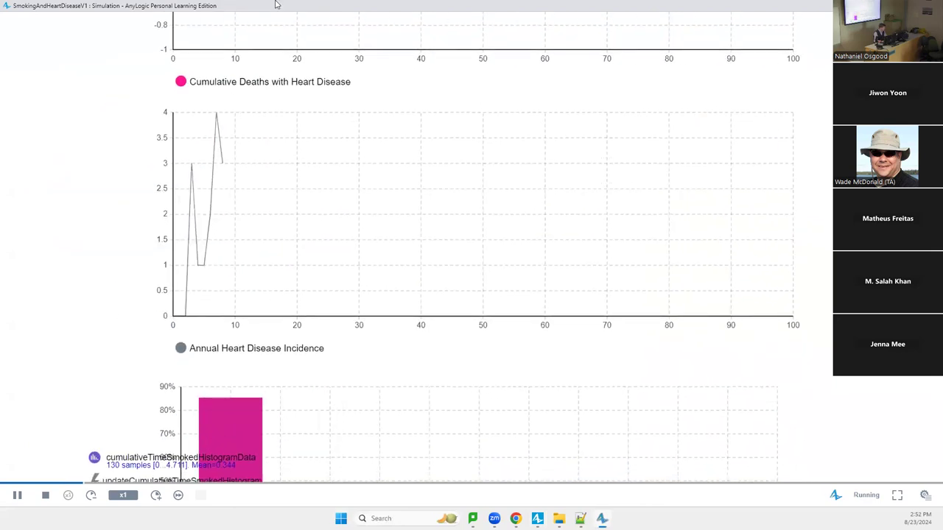
{"action": "scroll", "coordinate": [280, 29], "scroll_direction": "up", "scroll_amount": 5}
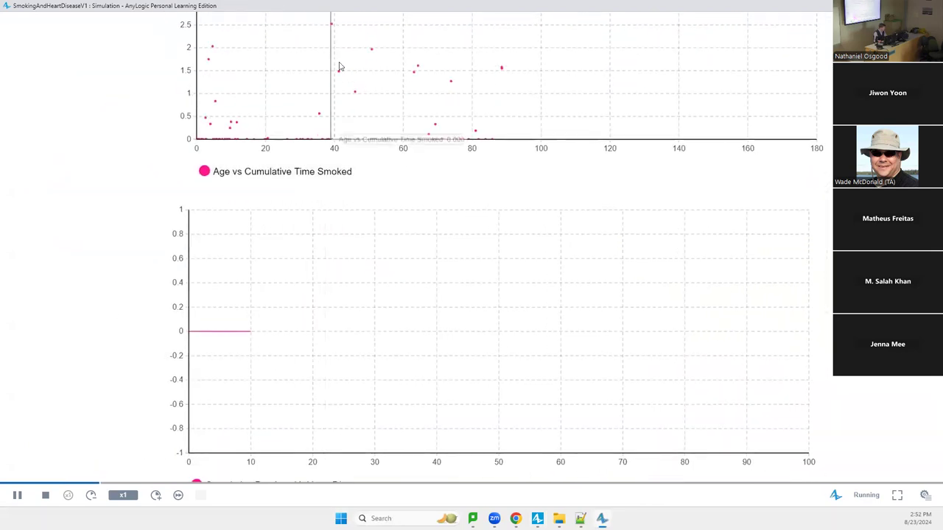
{"action": "left_click_drag", "start_coordinate": [341, 67], "coordinate": [295, 299]}
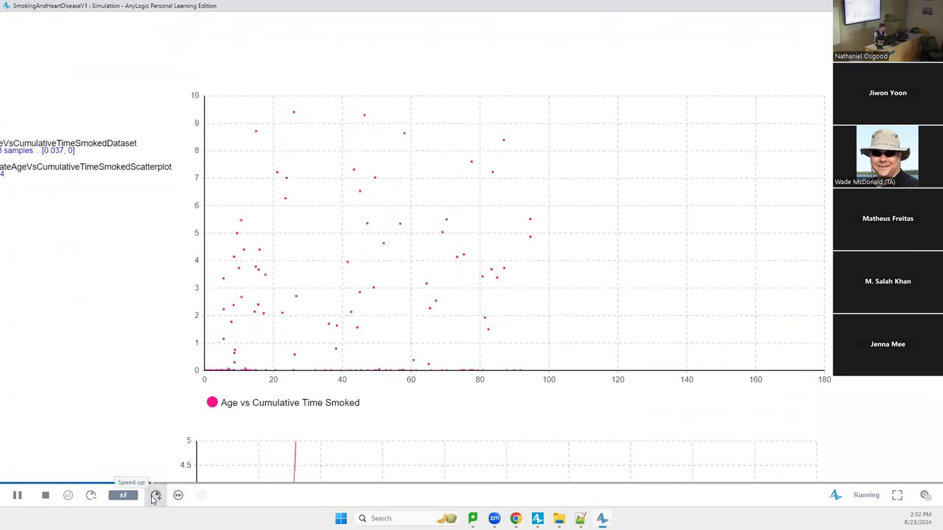
{"action": "left_click", "coordinate": [155, 497]}
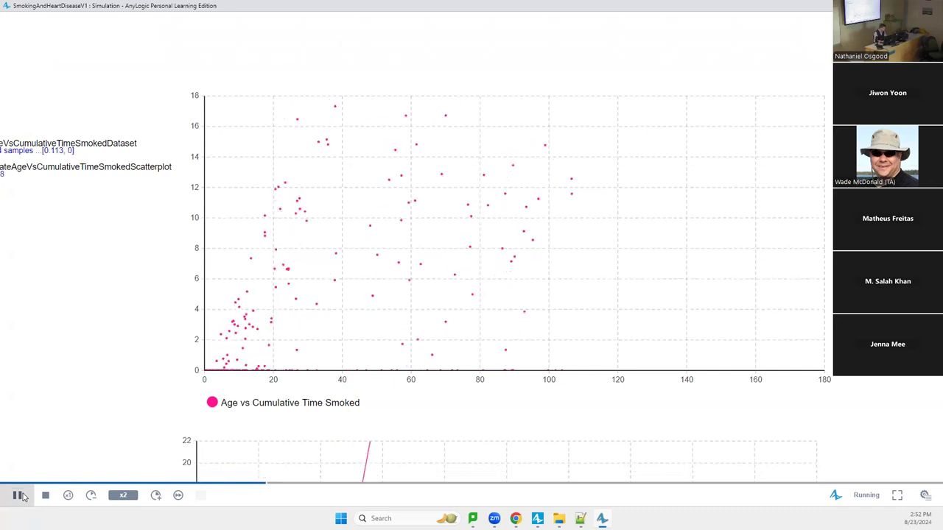
{"action": "left_click", "coordinate": [23, 497]}
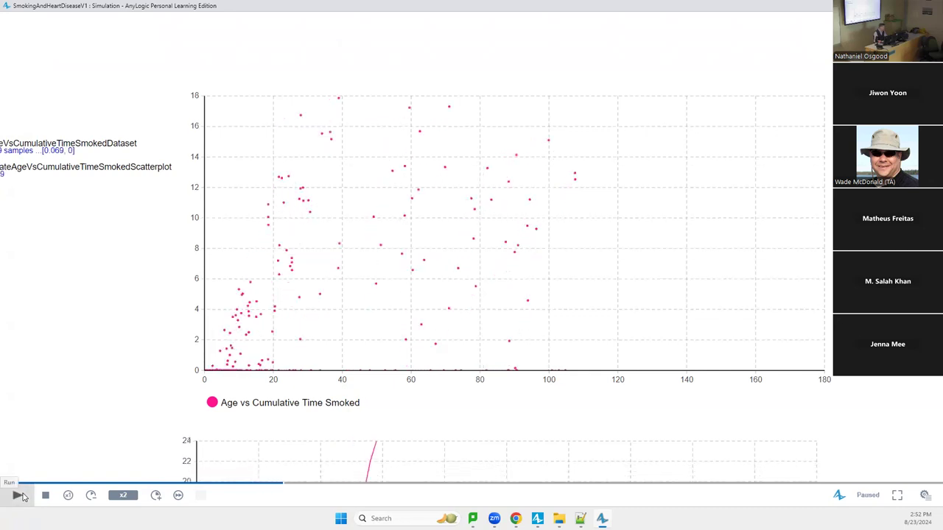
Run the simulation in two short bursts, pausing when cumulative smoking nears 33 and ages reach about 127.
{"action": "left_click", "coordinate": [23, 497]}
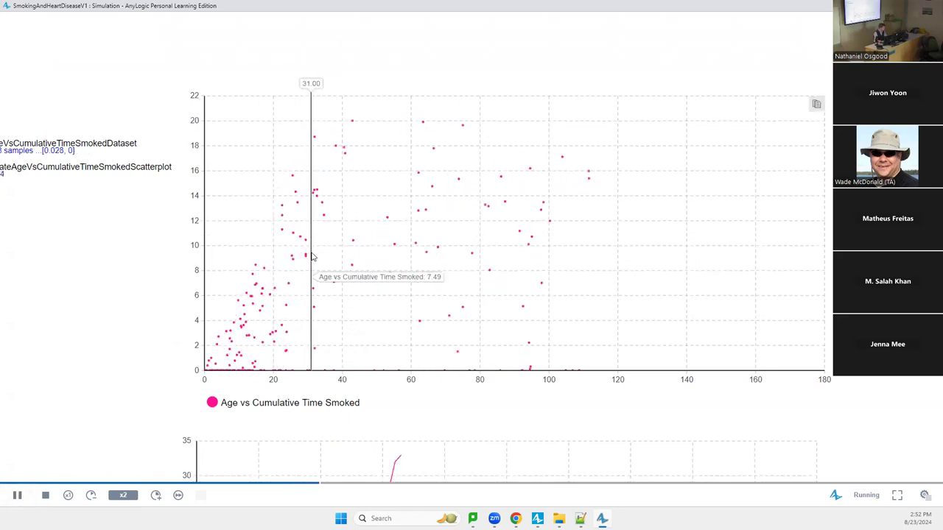
{"action": "left_click", "coordinate": [18, 495]}
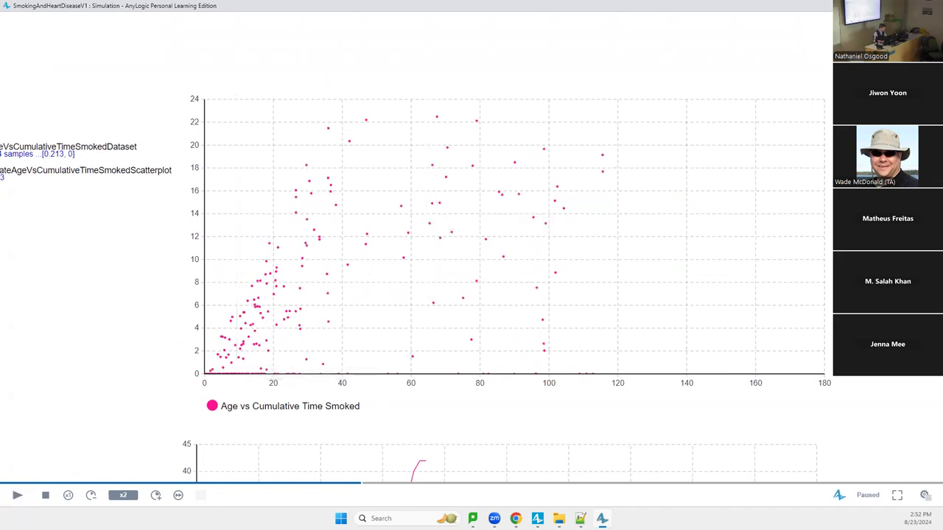
{"action": "left_click", "coordinate": [18, 496]}
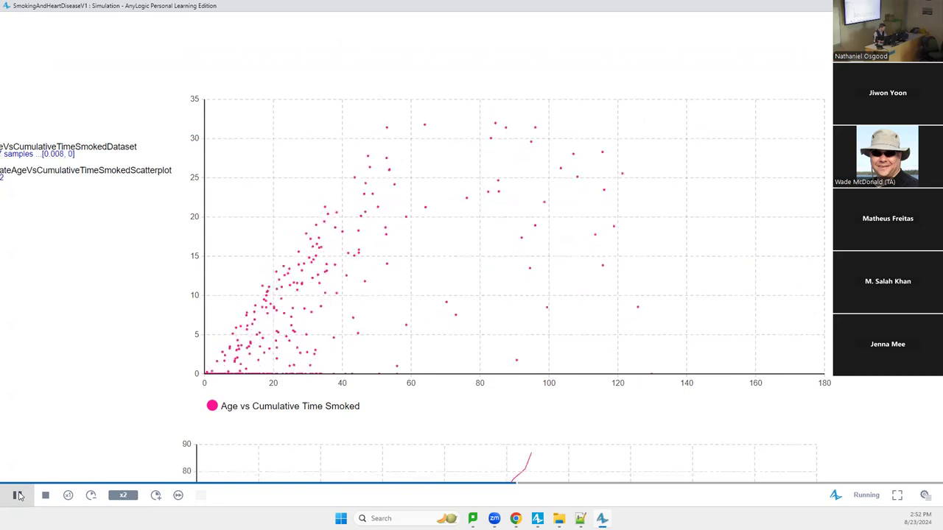
{"action": "left_click", "coordinate": [19, 495]}
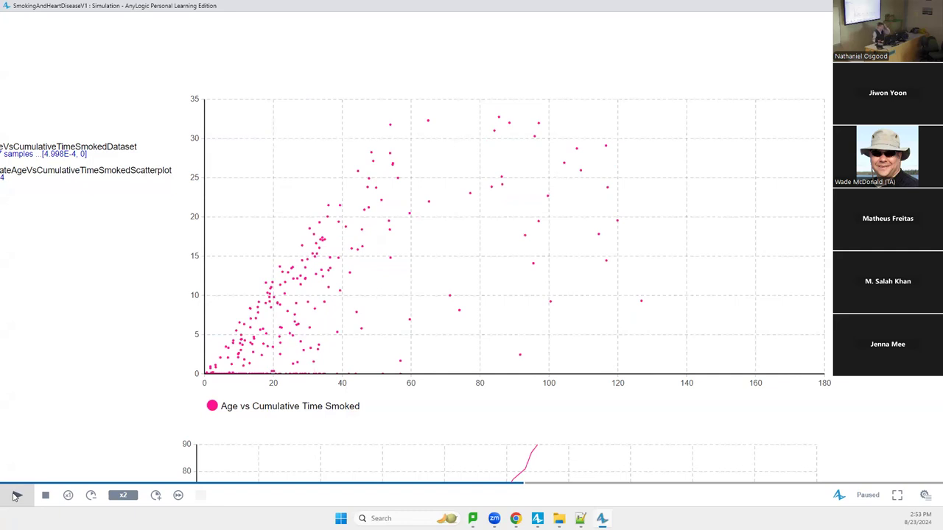
Let the run finish with cumulative smoking near 62, then close the simulation window with Alt+F4.
{"action": "left_click", "coordinate": [16, 496]}
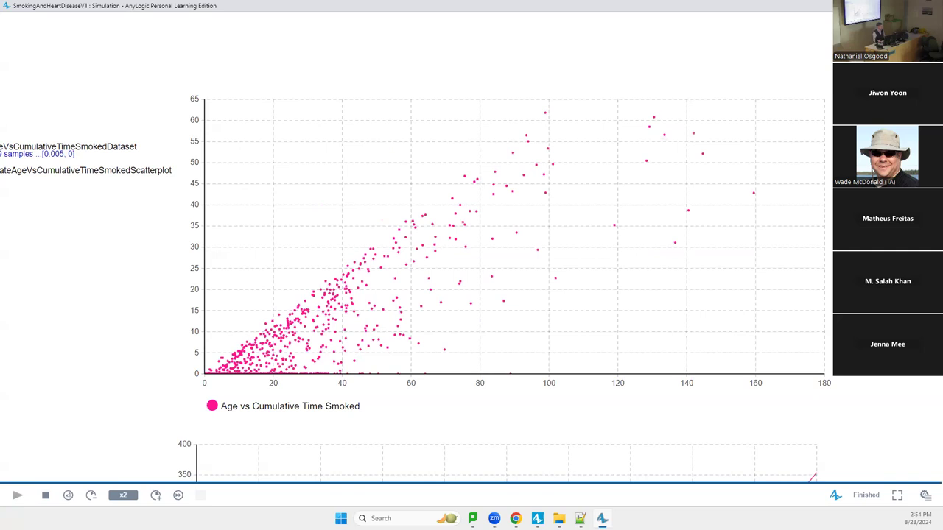
{"action": "key", "text": "alt+F4"}
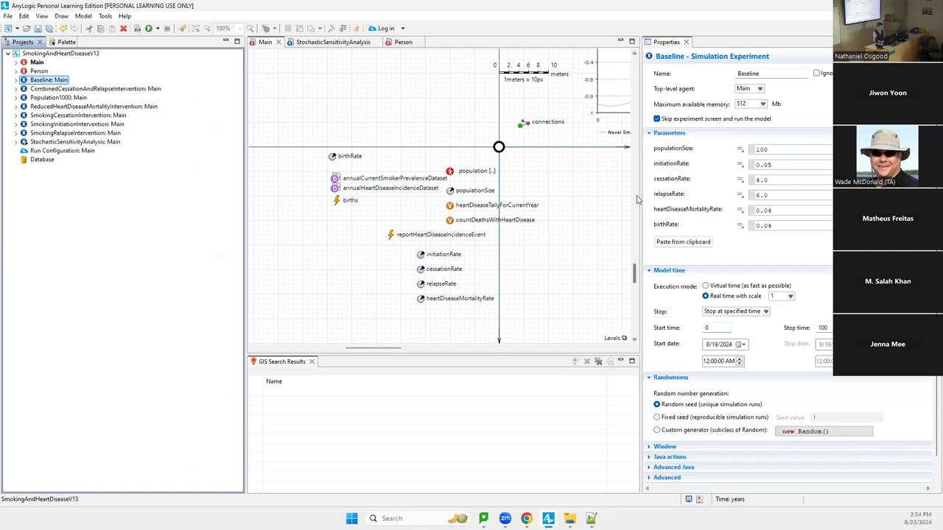
Select ageVsCumulativeTimeSmokedScatterplot on Main to check its deepPink series and fixed 0–180 horizontal scale.
{"action": "scroll", "coordinate": [638, 198], "scroll_direction": "up", "scroll_amount": 3}
{"action": "scroll", "coordinate": [638, 199], "scroll_direction": "down", "scroll_amount": 8}
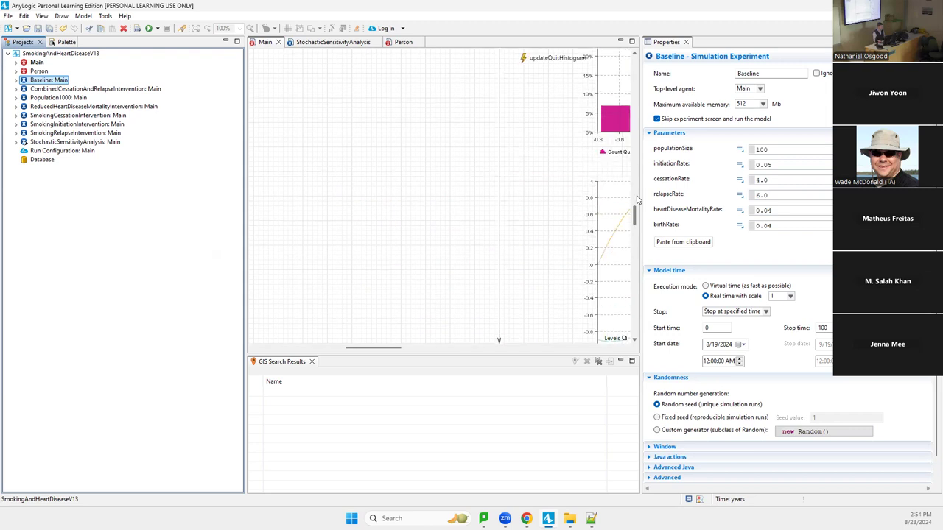
{"action": "scroll", "coordinate": [638, 199], "scroll_direction": "down", "scroll_amount": 6}
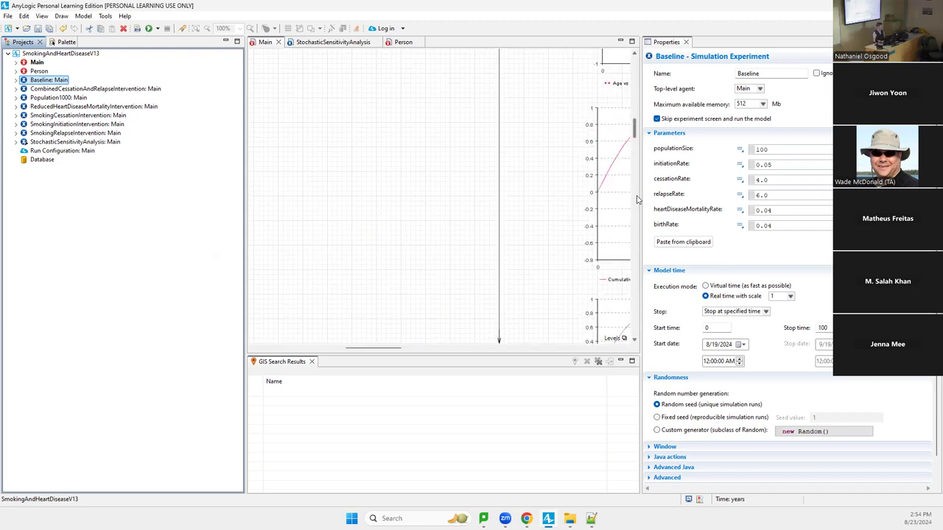
{"action": "left_click", "coordinate": [610, 201]}
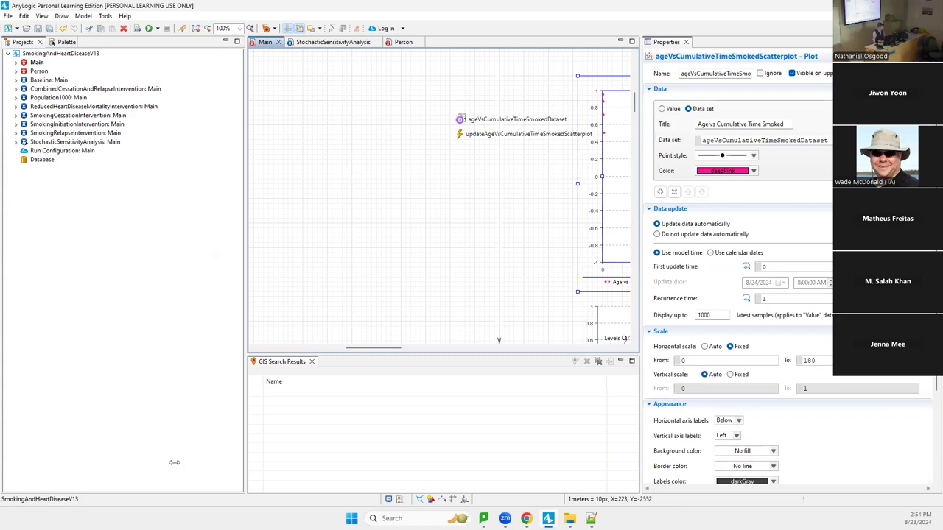
{"action": "left_click", "coordinate": [46, 80]}
{"action": "right_click", "coordinate": [45, 80]}
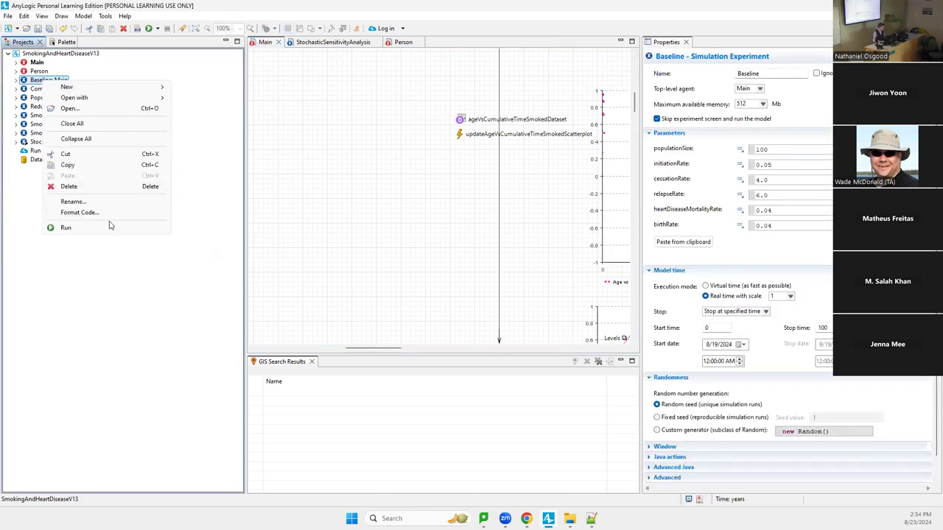
{"action": "left_click", "coordinate": [111, 226]}
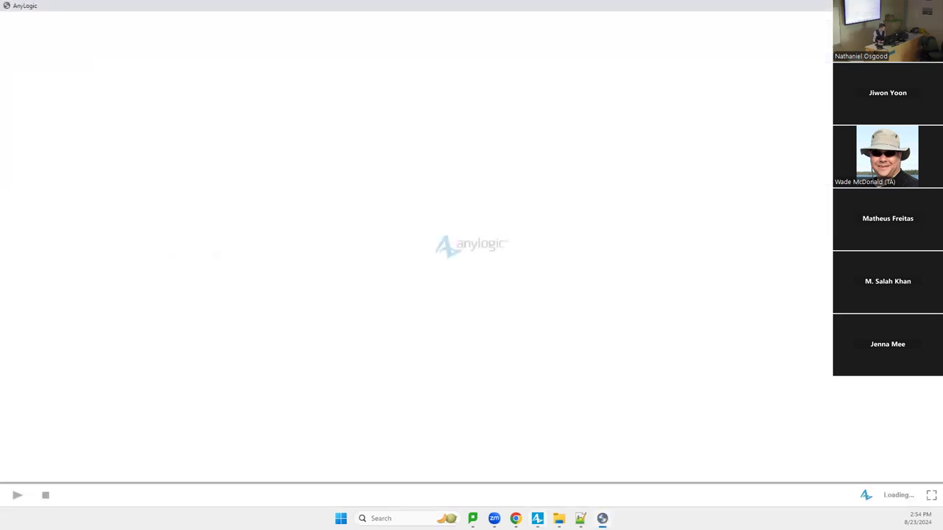
{"action": "left_click", "coordinate": [18, 496]}
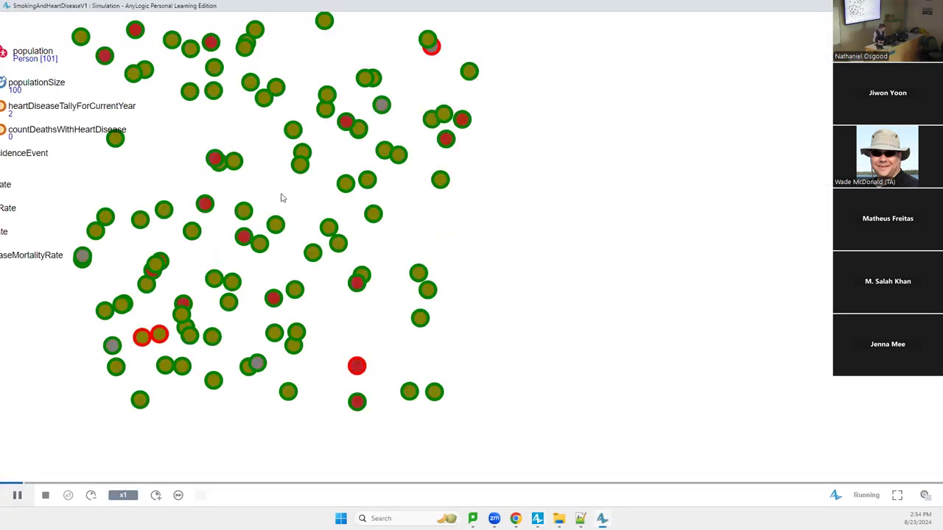
{"action": "scroll", "coordinate": [321, 188], "scroll_direction": "up", "scroll_amount": 5}
{"action": "scroll", "coordinate": [321, 188], "scroll_direction": "up", "scroll_amount": 10}
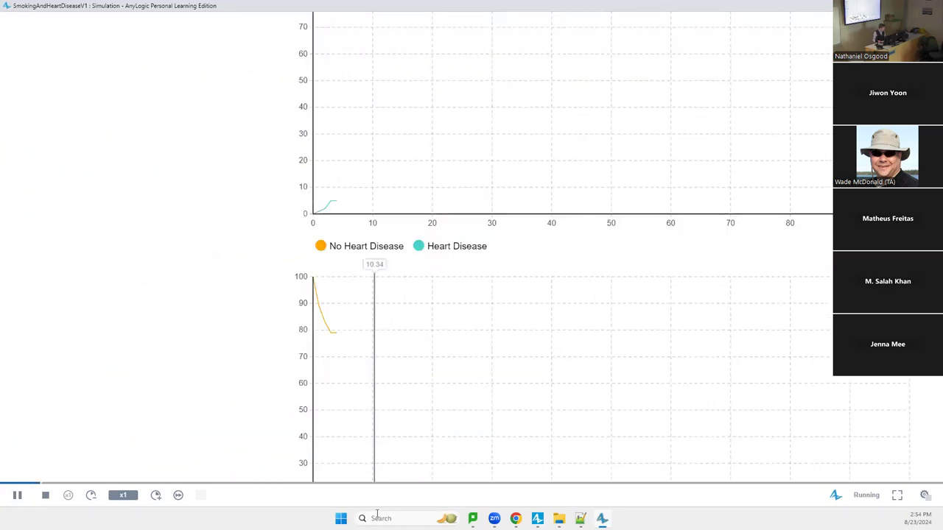
{"action": "scroll", "coordinate": [321, 221], "scroll_direction": "up", "scroll_amount": 5}
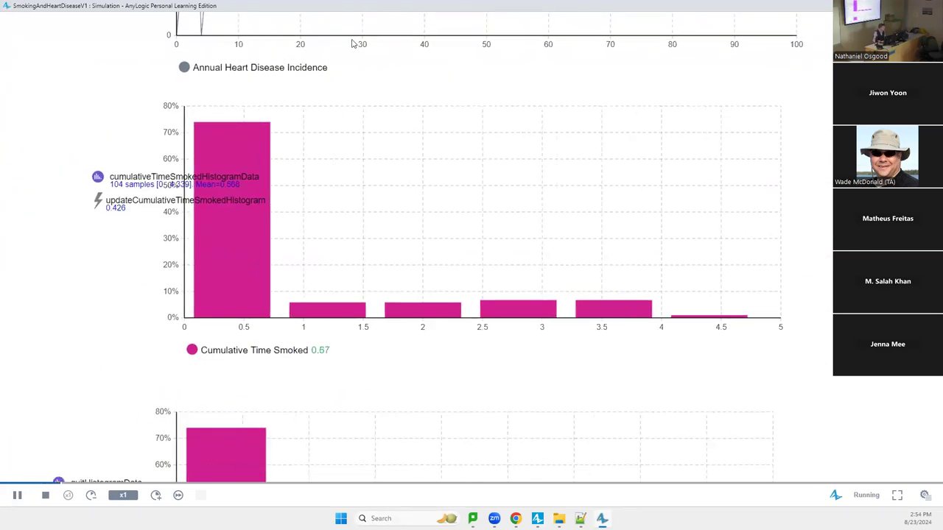
{"action": "scroll", "coordinate": [304, 145], "scroll_direction": "up", "scroll_amount": 5}
{"action": "scroll", "coordinate": [310, 147], "scroll_direction": "up", "scroll_amount": 5}
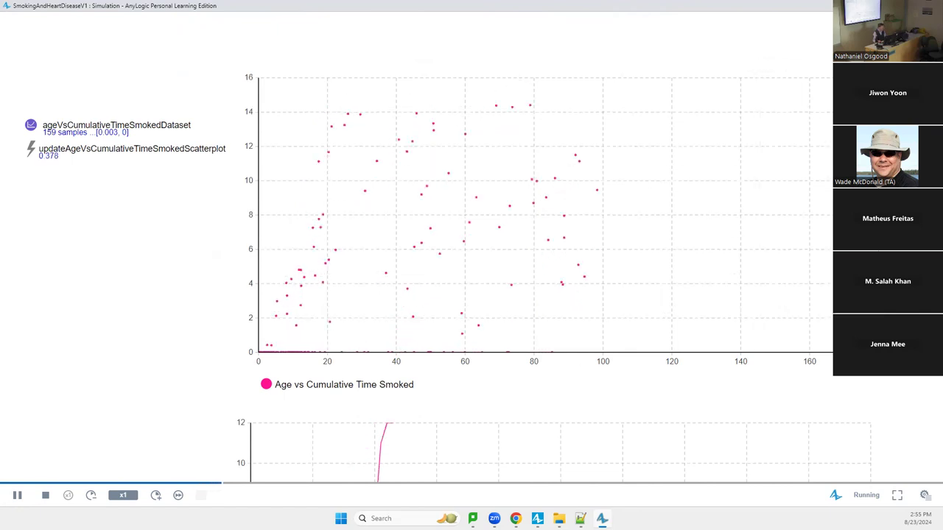
{"action": "left_click", "coordinate": [930, 5]}
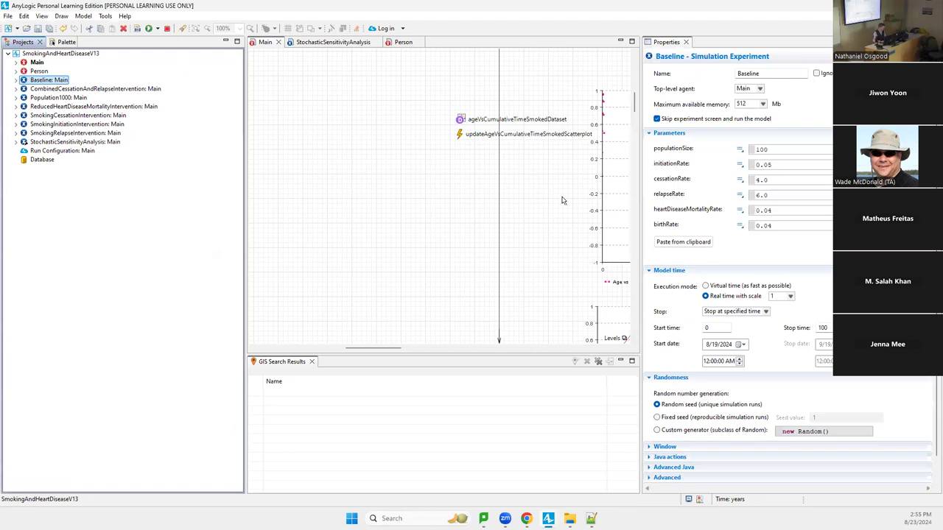
{"action": "scroll", "coordinate": [431, 260], "scroll_direction": "down", "scroll_amount": 10}
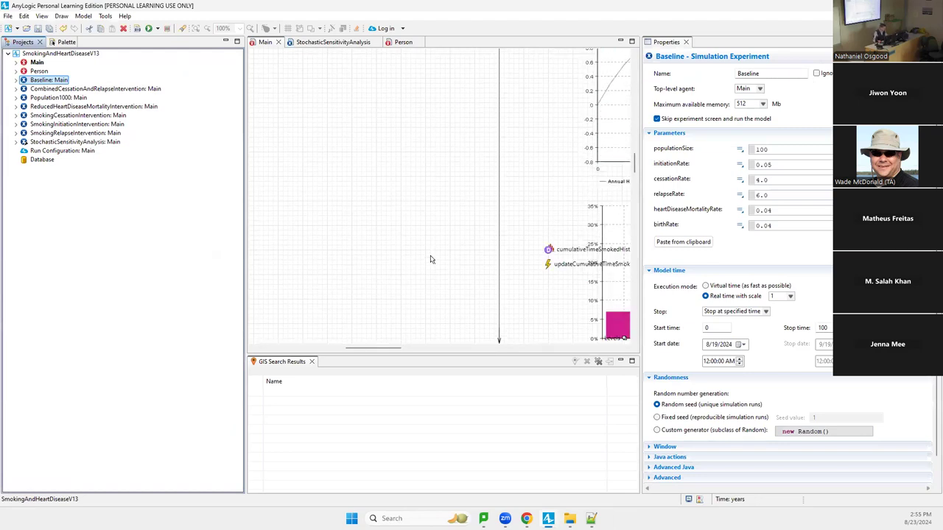
{"action": "scroll", "coordinate": [453, 257], "scroll_direction": "down", "scroll_amount": 8}
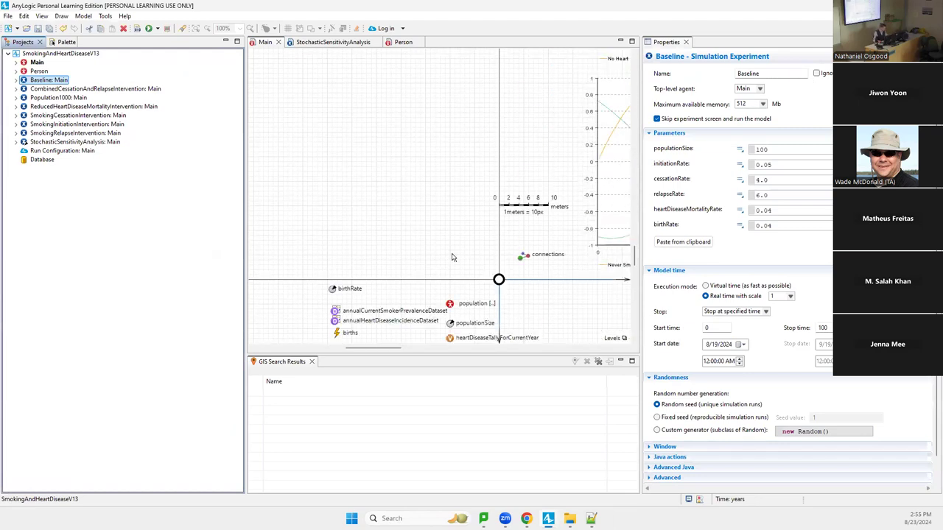